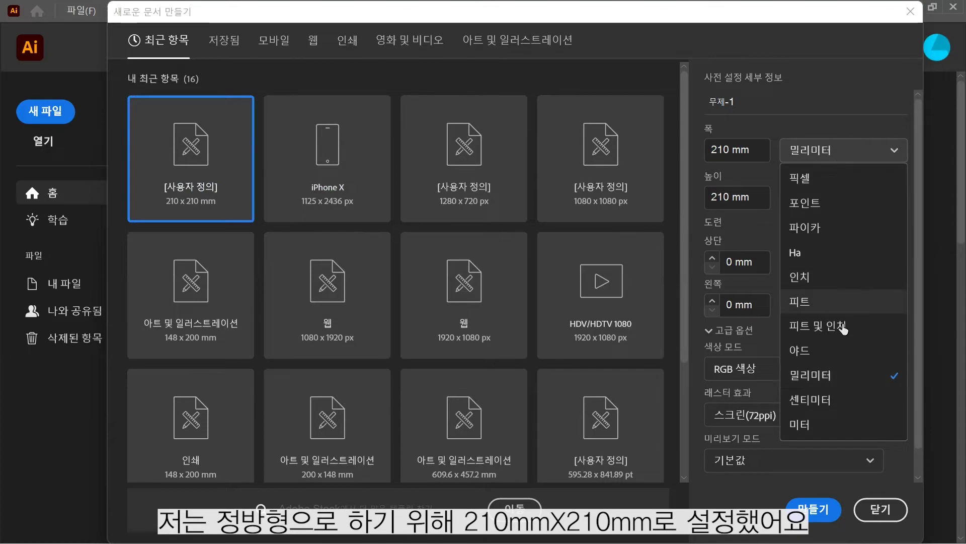
# Step: Create a new 210 × 210 mm document using millimetres and the RGB colour mode
pyautogui.click(834, 378)
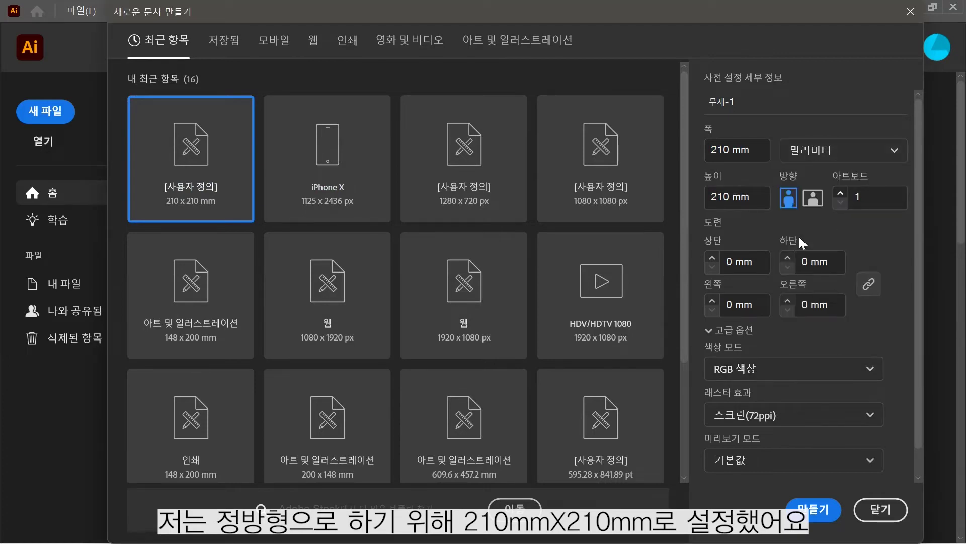
pyautogui.click(771, 369)
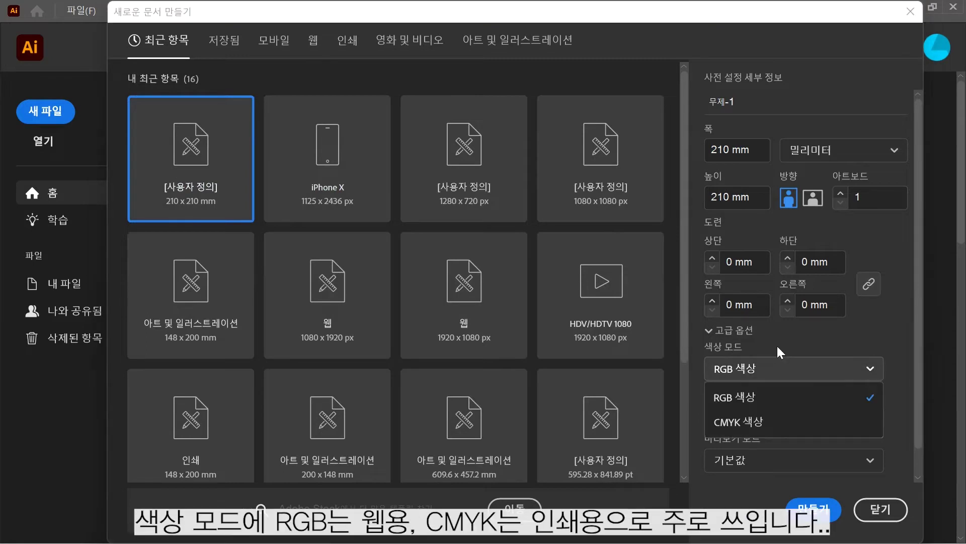
pyautogui.click(730, 367)
pyautogui.click(730, 375)
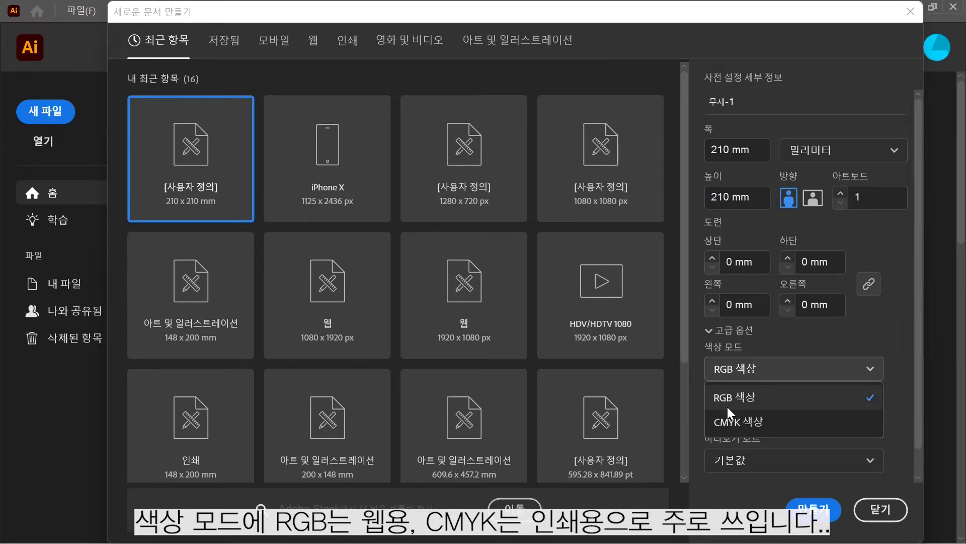
pyautogui.click(800, 397)
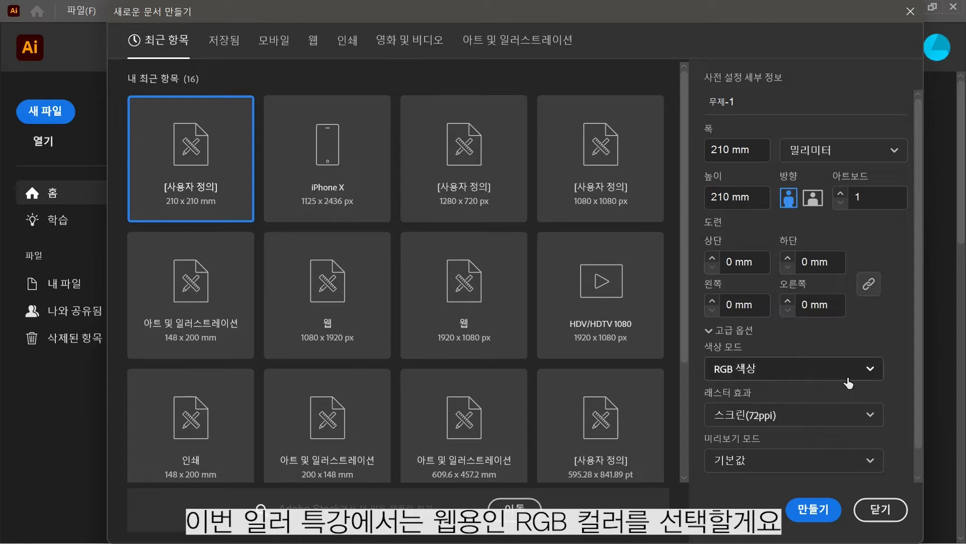
pyautogui.scroll(-1, 901, 370)
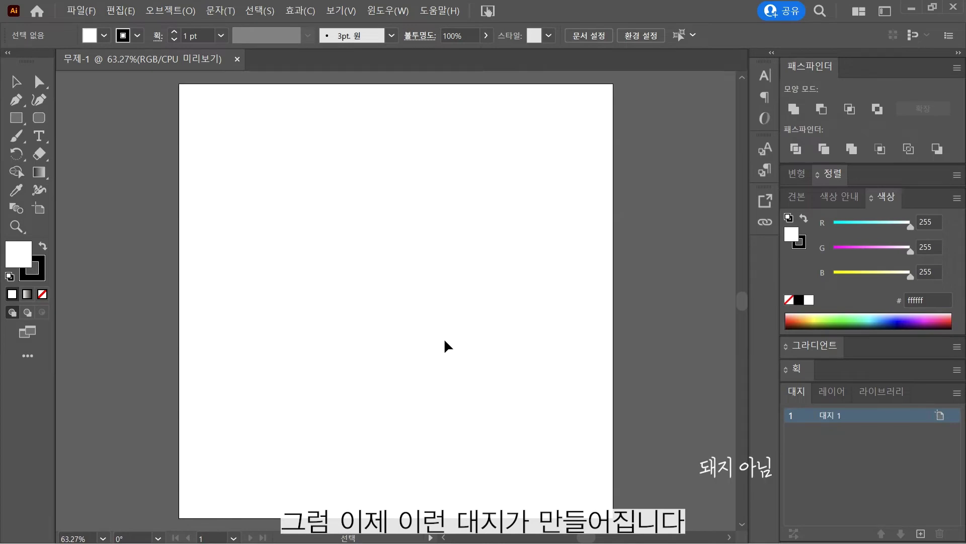
# Step: Add a second artboard to the document
pyautogui.scroll(-1, 445, 341)
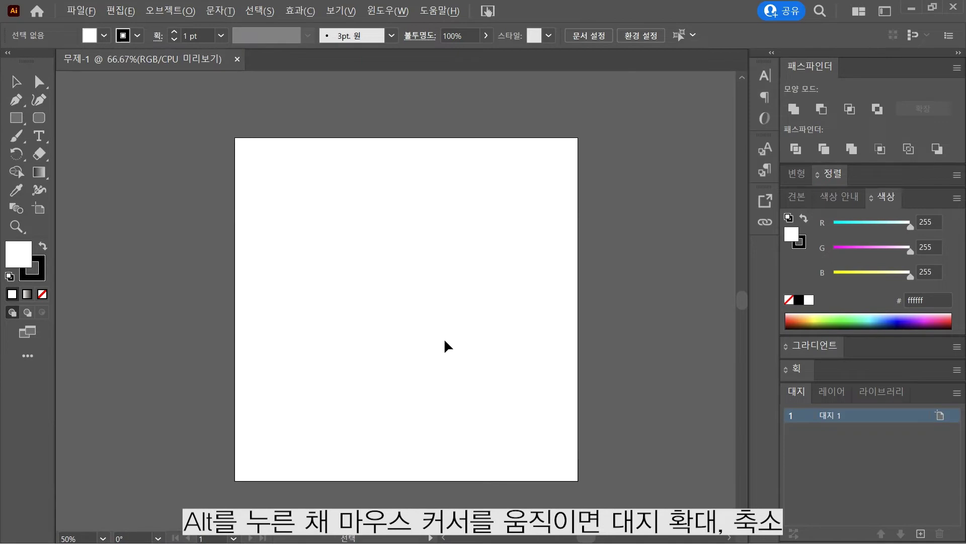
pyautogui.scroll(1, 445, 341)
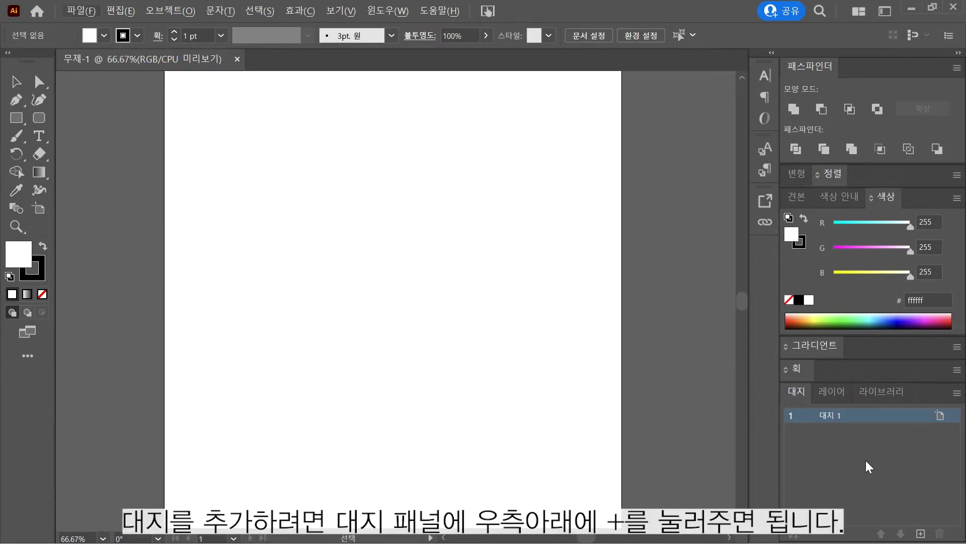
pyautogui.click(921, 533)
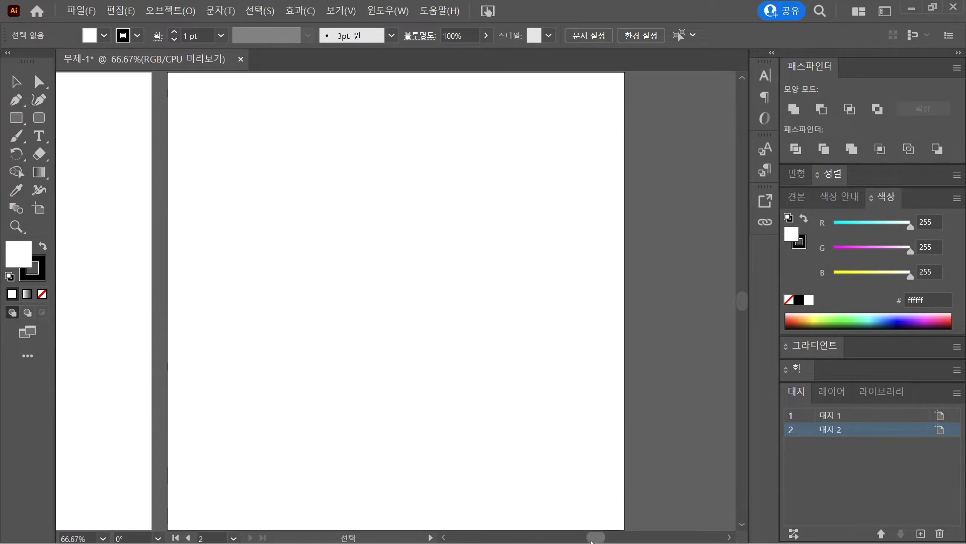
# Step: Look over both artboards, moving back and forth between them at different magnifications
pyautogui.moveTo(596, 537)
pyautogui.mouseDown()
pyautogui.moveTo(577, 539)
pyautogui.moveTo(597, 537)
pyautogui.mouseUp()
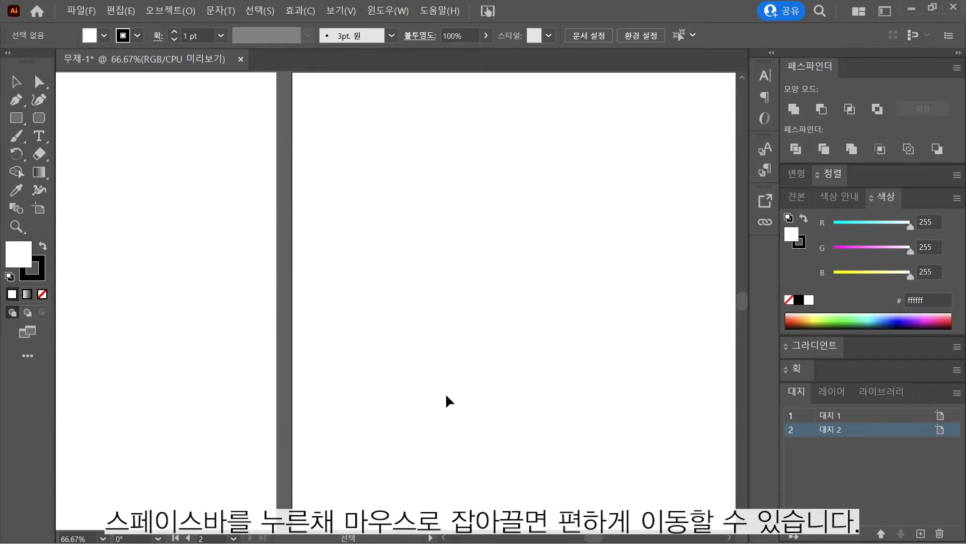
pyautogui.scroll(-1, 537, 384)
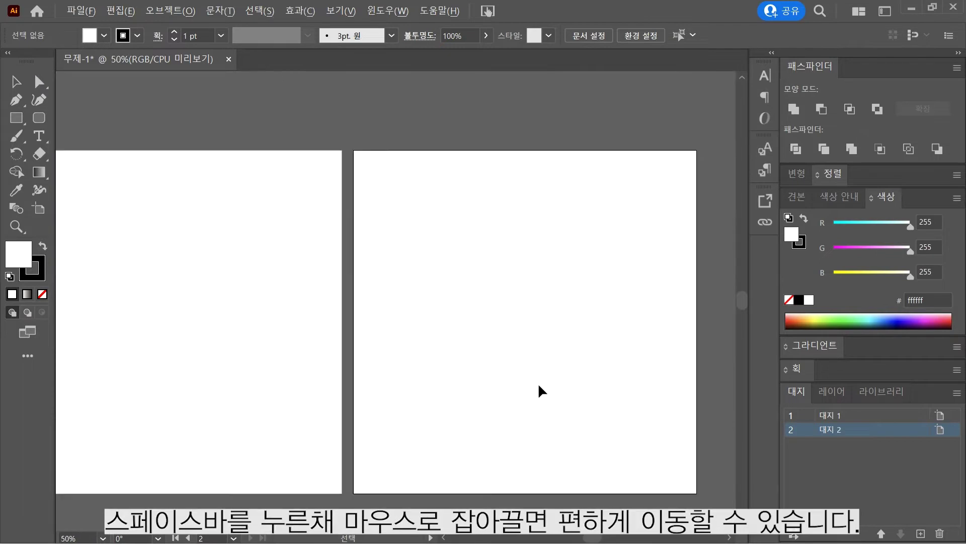
pyautogui.press('space')
pyautogui.moveTo(245, 377); pyautogui.dragTo(488, 384)
pyautogui.moveTo(391, 382)
pyautogui.mouseDown()
pyautogui.moveTo(620, 356)
pyautogui.moveTo(463, 355)
pyautogui.mouseUp()
pyautogui.moveTo(629, 354); pyautogui.dragTo(471, 357)
pyautogui.moveTo(403, 360); pyautogui.dragTo(596, 356)
pyautogui.moveTo(475, 361); pyautogui.dragTo(600, 357)
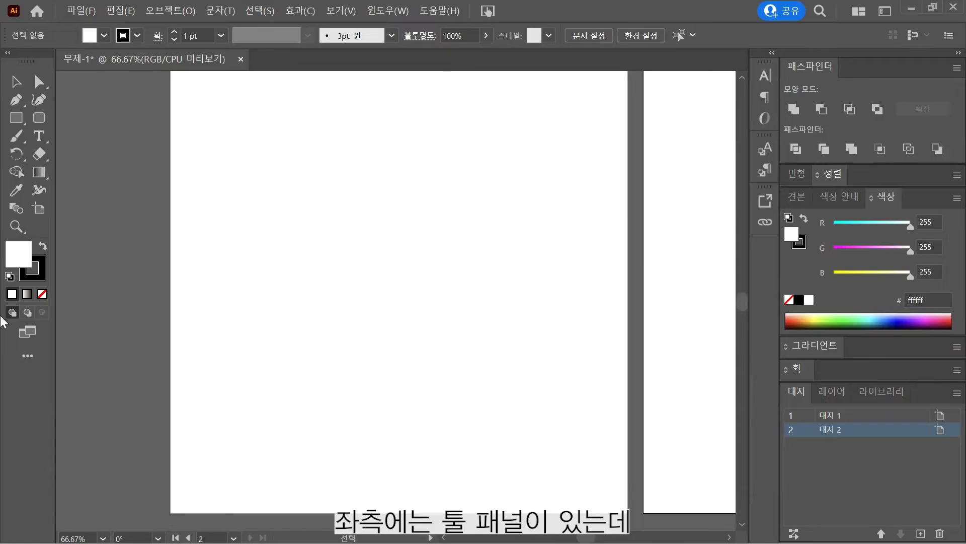
# Step: Examine the toolbox tools and their descriptions, as well as the complete collection of all tools
pyautogui.moveTo(19, 85)
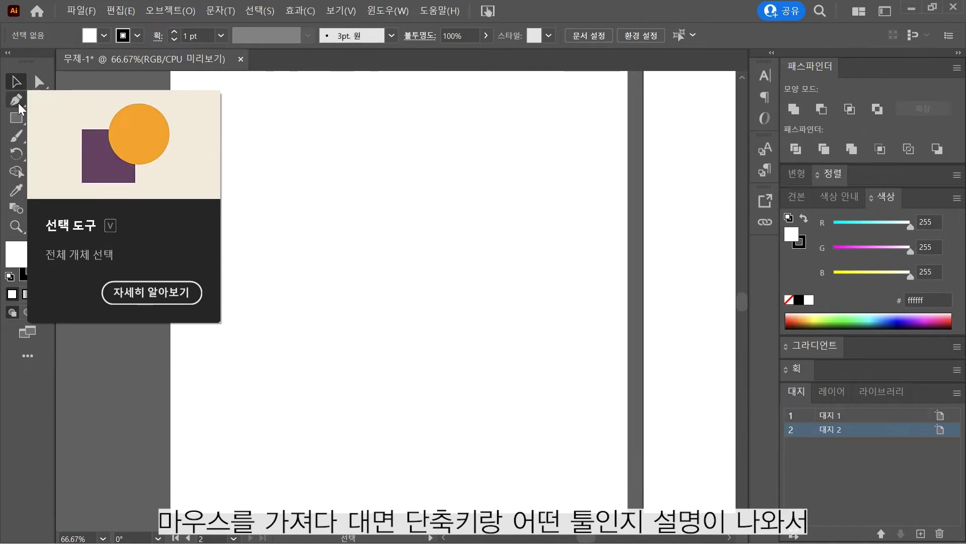
pyautogui.moveTo(19, 103)
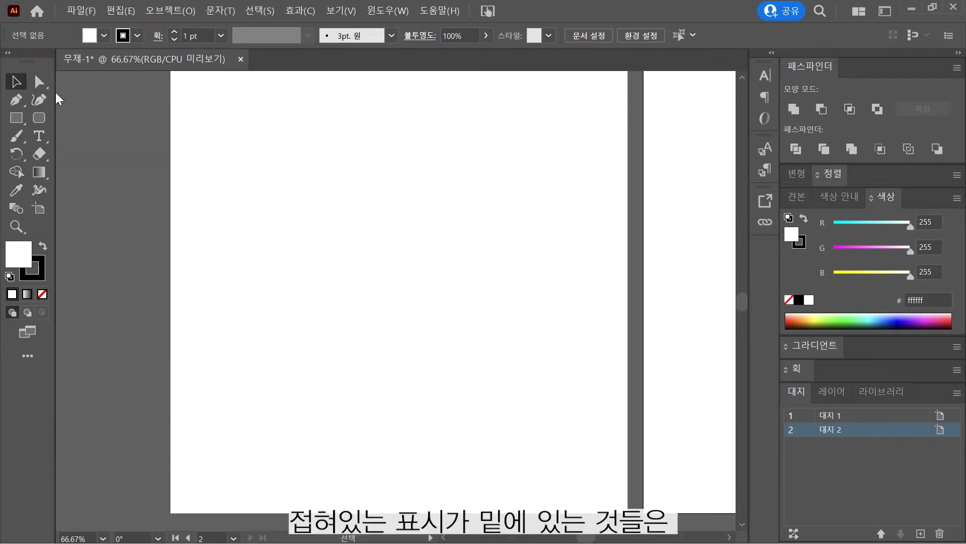
pyautogui.click(22, 118)
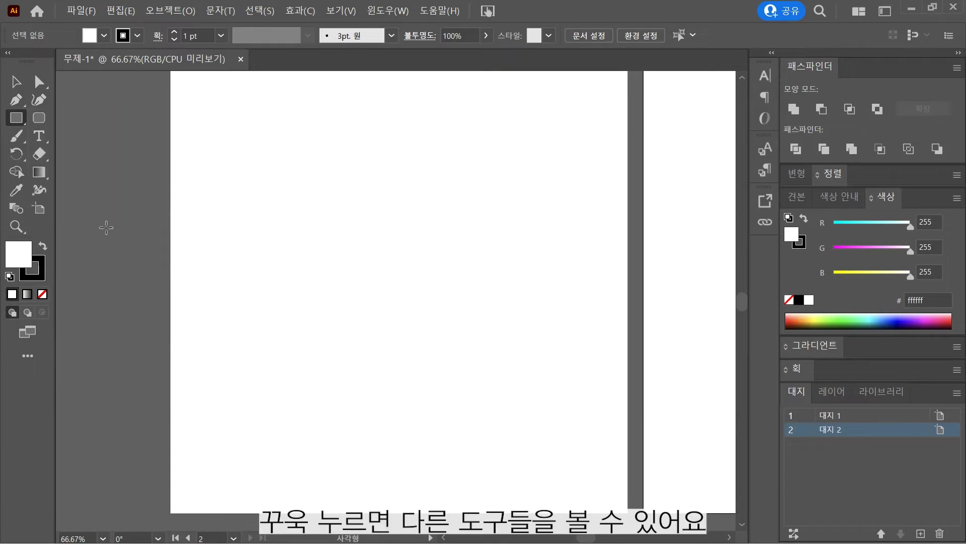
pyautogui.click(218, 257)
pyautogui.click(510, 290)
pyautogui.click(22, 79)
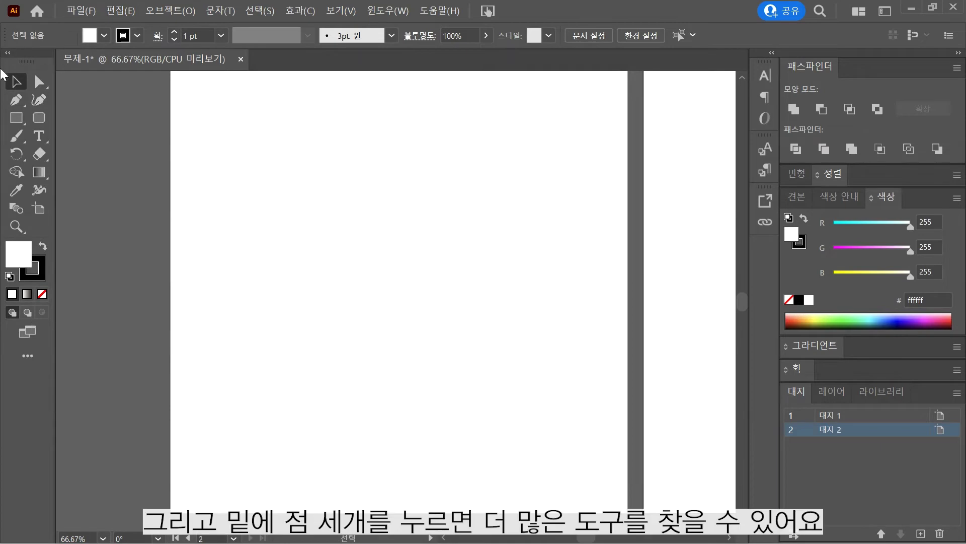
pyautogui.click(28, 356)
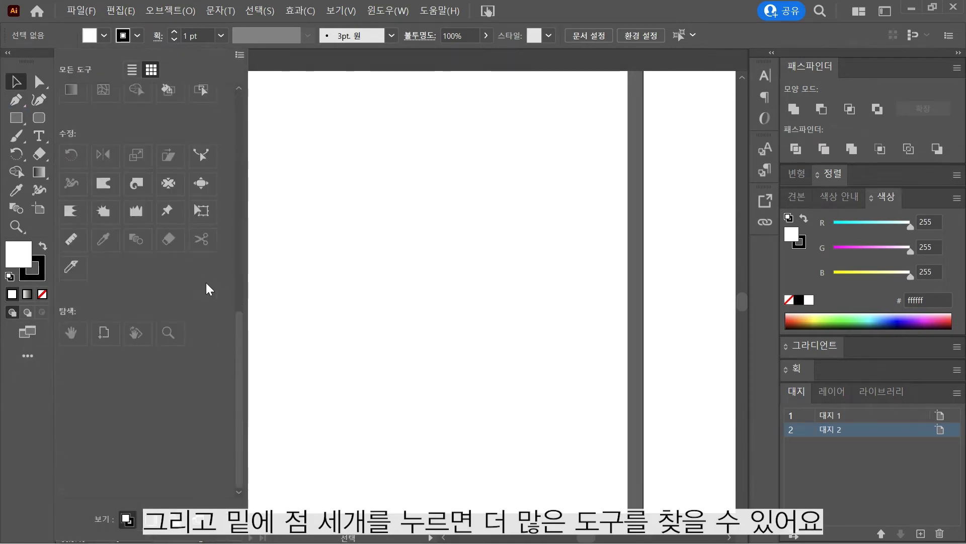
pyautogui.scroll(10, 206, 287)
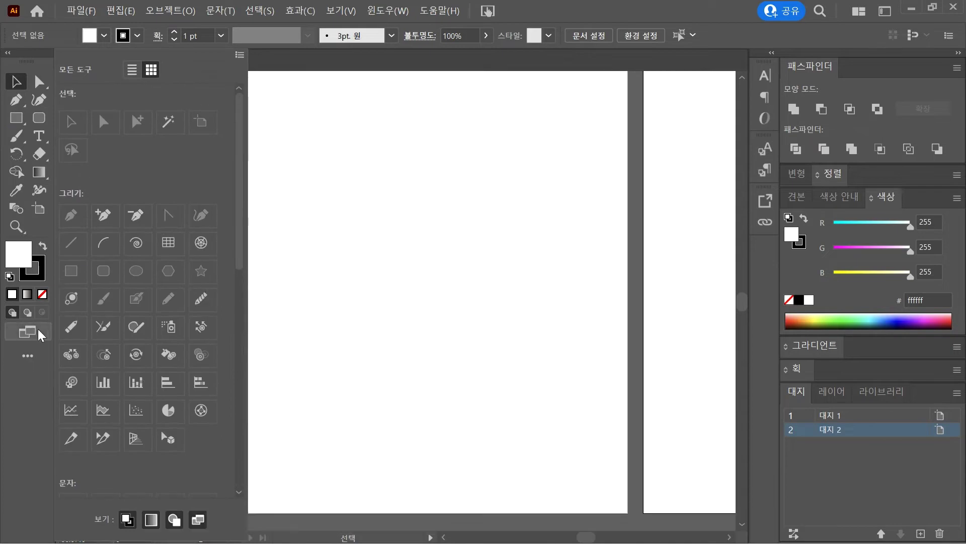
pyautogui.click(27, 356)
pyautogui.click(502, 82)
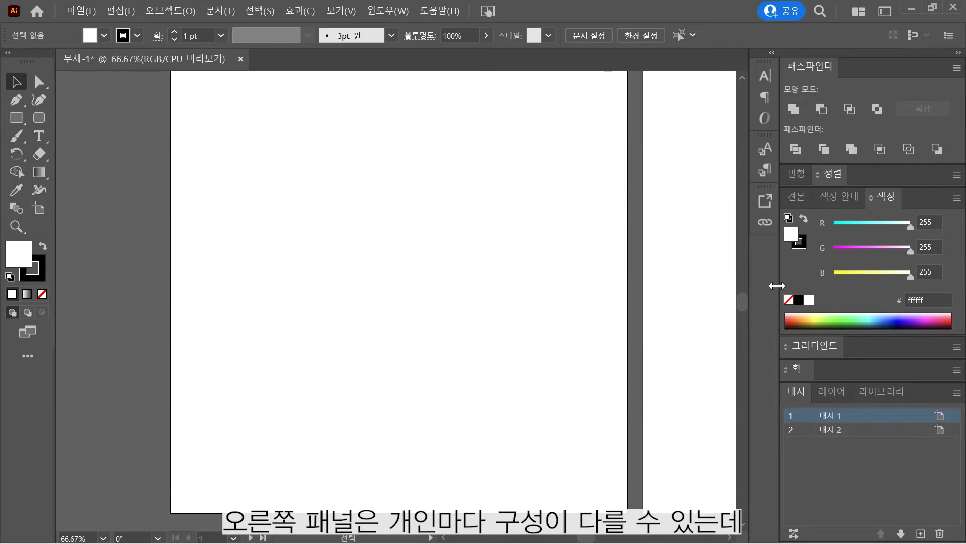
# Step: Look through the list of panels that can be shown in the workspace
pyautogui.click(384, 12)
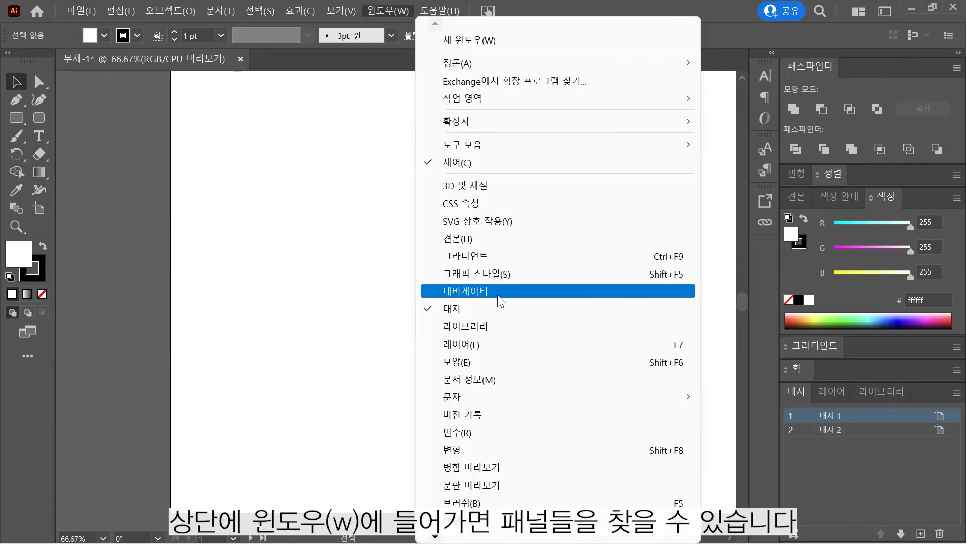
pyautogui.moveTo(459, 538)
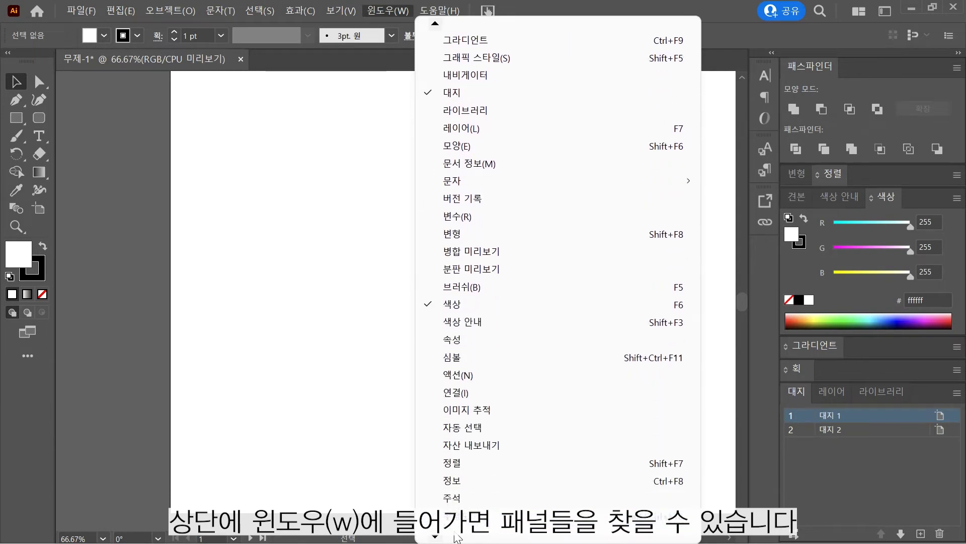
pyautogui.click(334, 302)
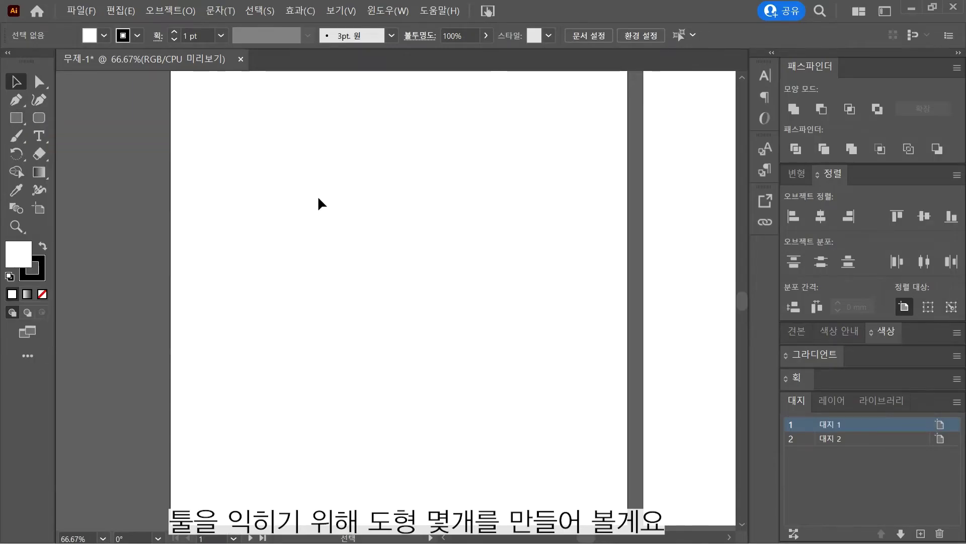
# Step: Draw a narrow upright rectangle near the upper-left corner of the first artboard and deselect it
pyautogui.scroll(-1, 322, 207)
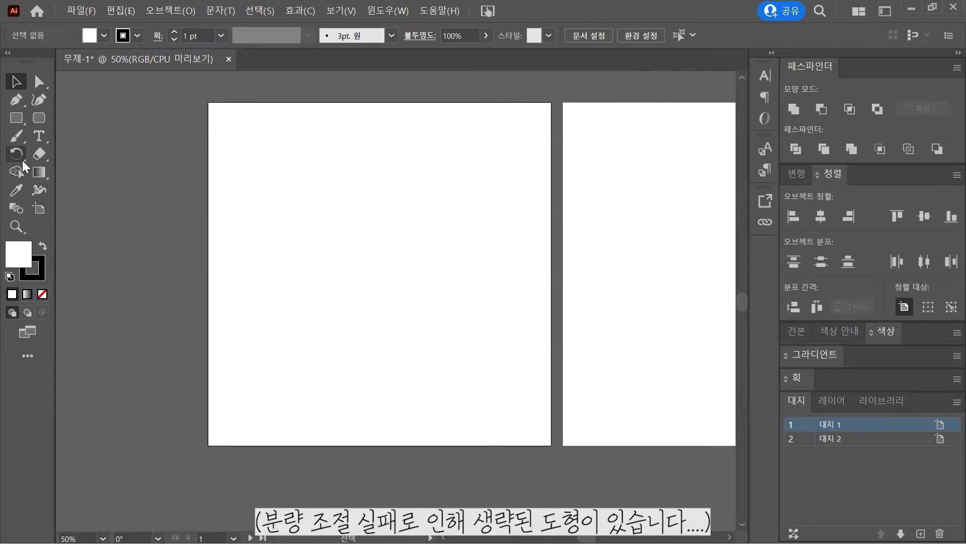
pyautogui.click(19, 122)
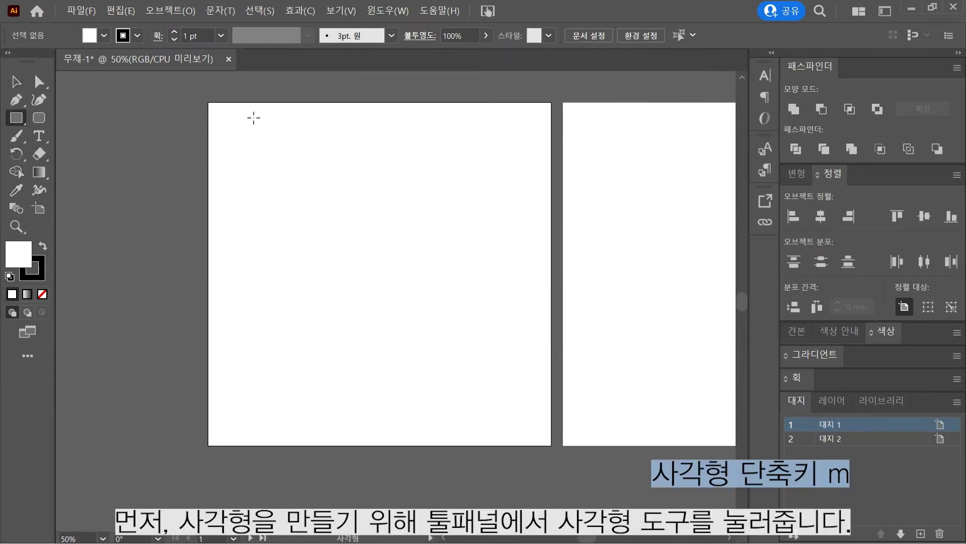
pyautogui.moveTo(232, 120); pyautogui.dragTo(261, 199)
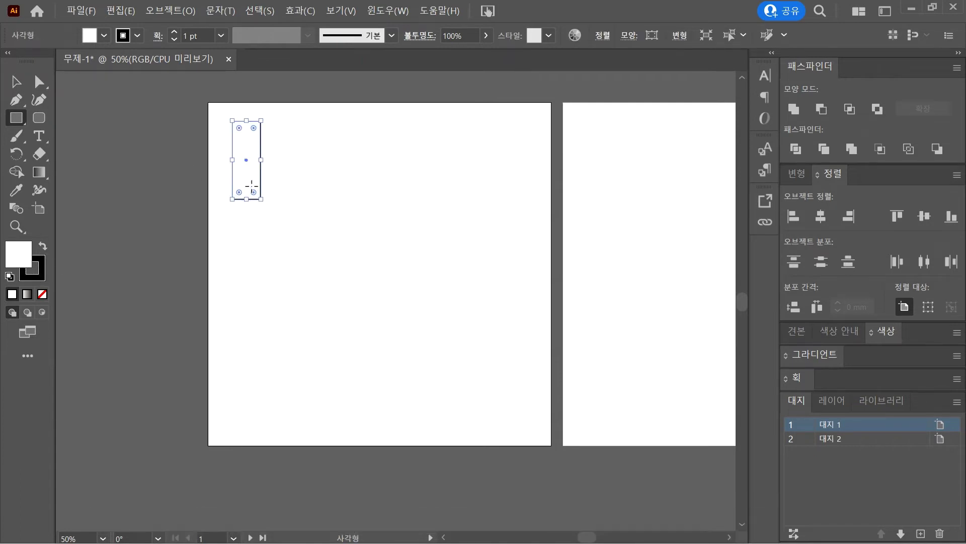
pyautogui.click(7, 87)
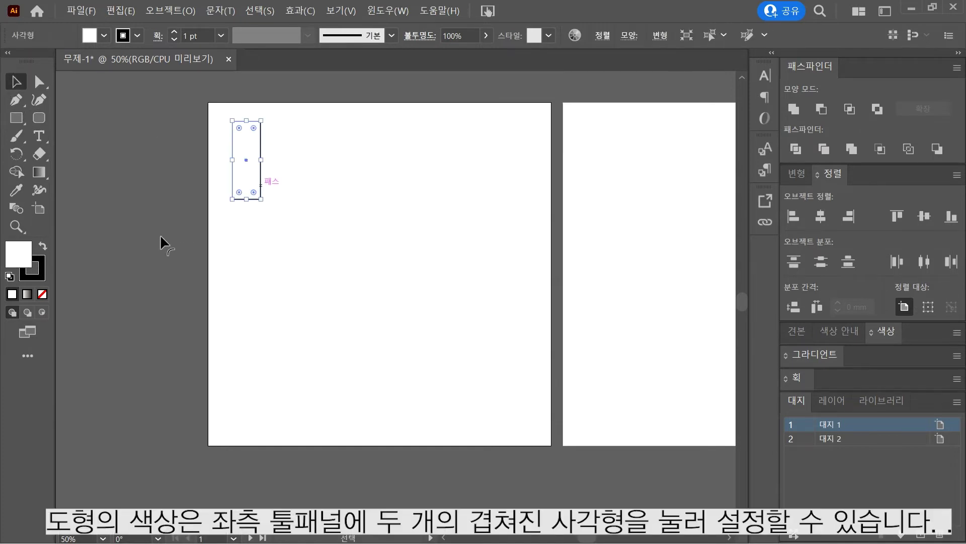
pyautogui.click(280, 200)
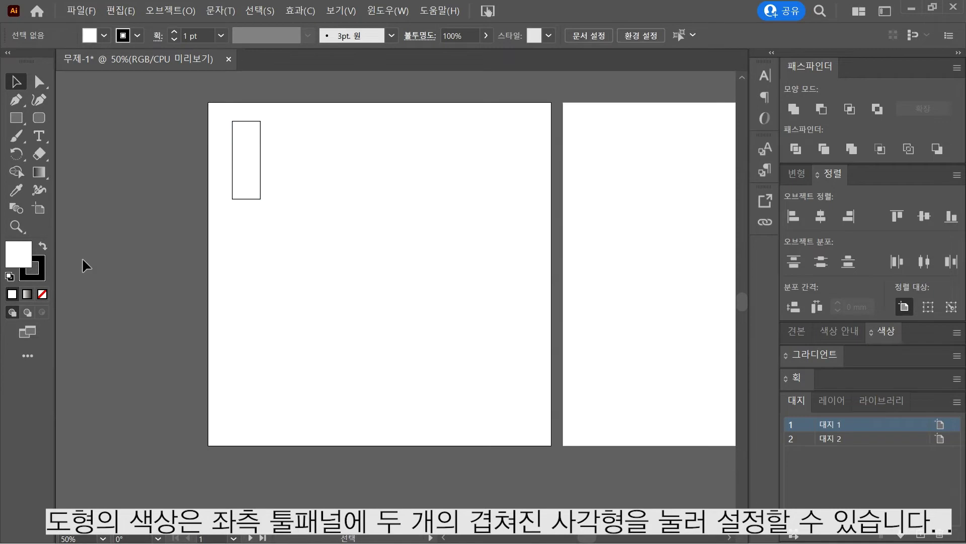
# Step: Select the narrow rectangle and swap its fill and stroke colours
pyautogui.click(236, 199)
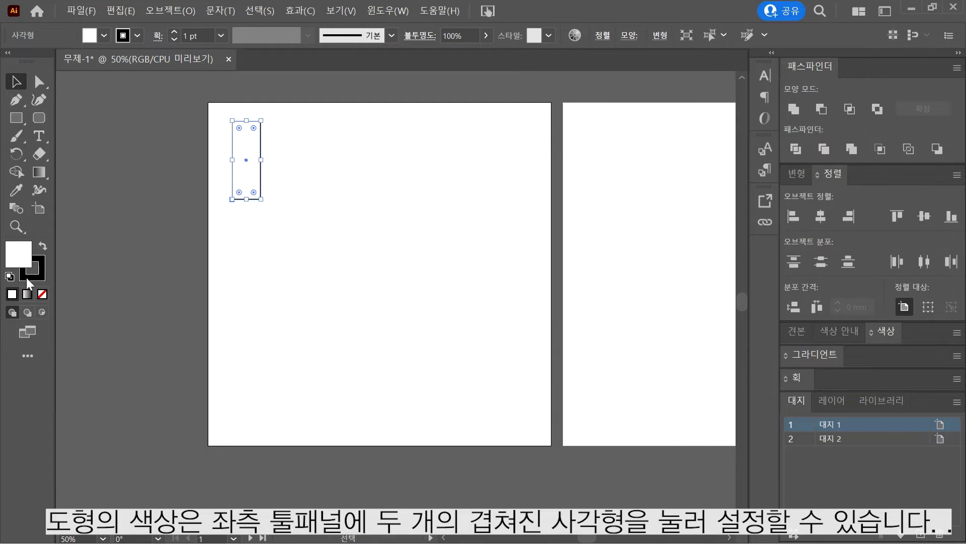
pyautogui.click(26, 277)
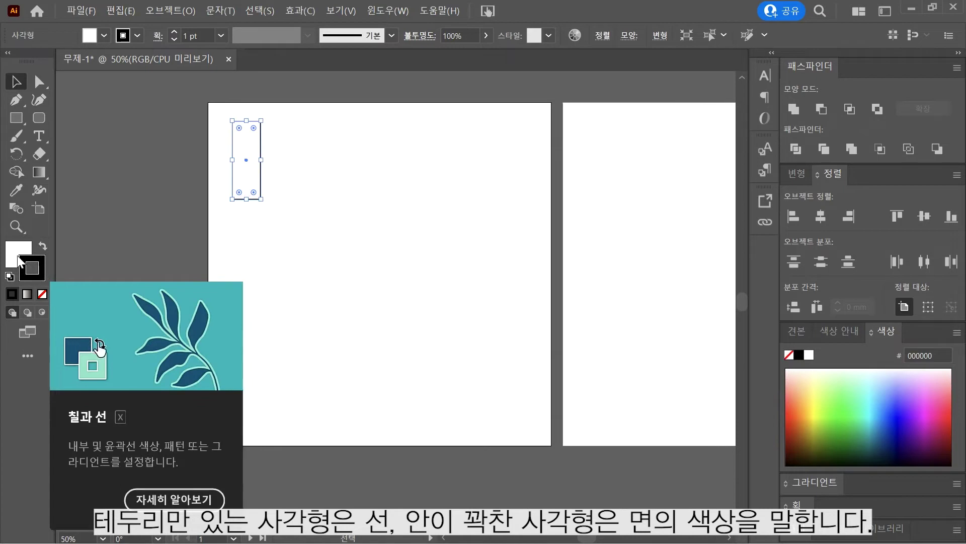
pyautogui.press('x')
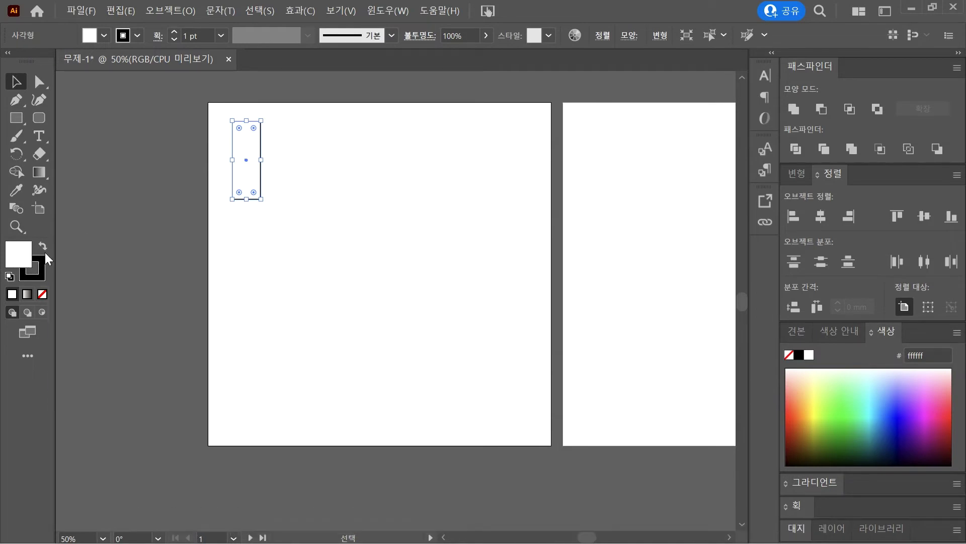
pyautogui.click(42, 249)
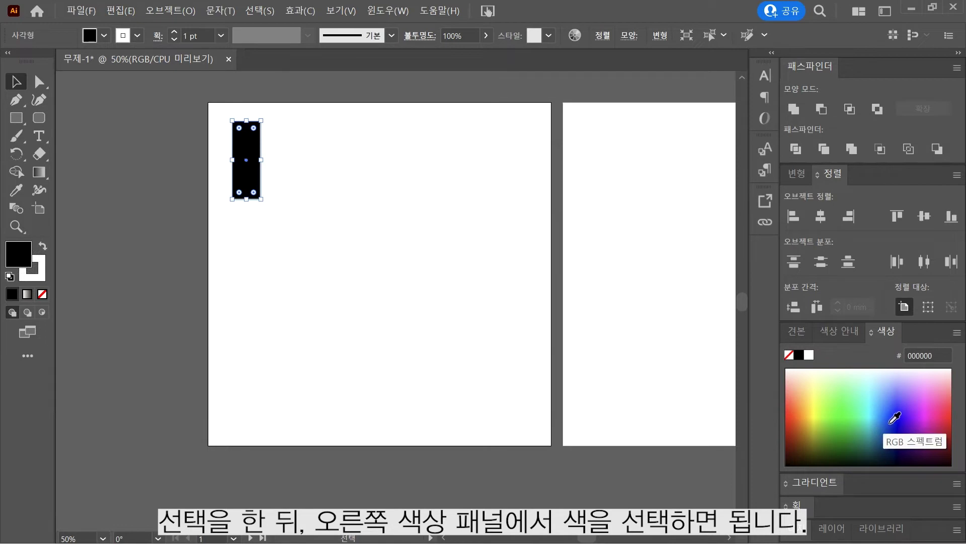
# Step: Try several spectrum colours as the rectangle's fill, settling on the blue-violet 4400f3
pyautogui.click(899, 419)
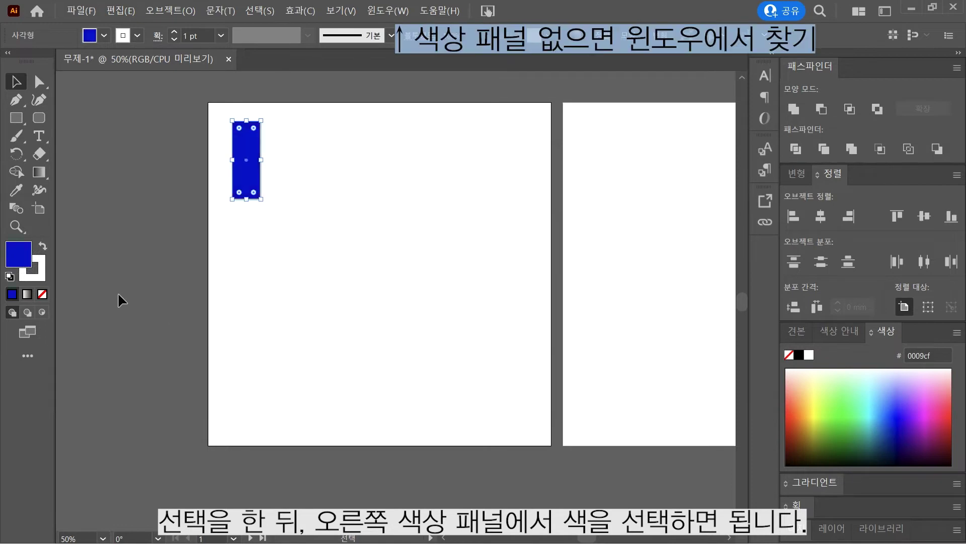
pyautogui.click(864, 412)
pyautogui.click(848, 408)
pyautogui.click(858, 423)
pyautogui.click(904, 413)
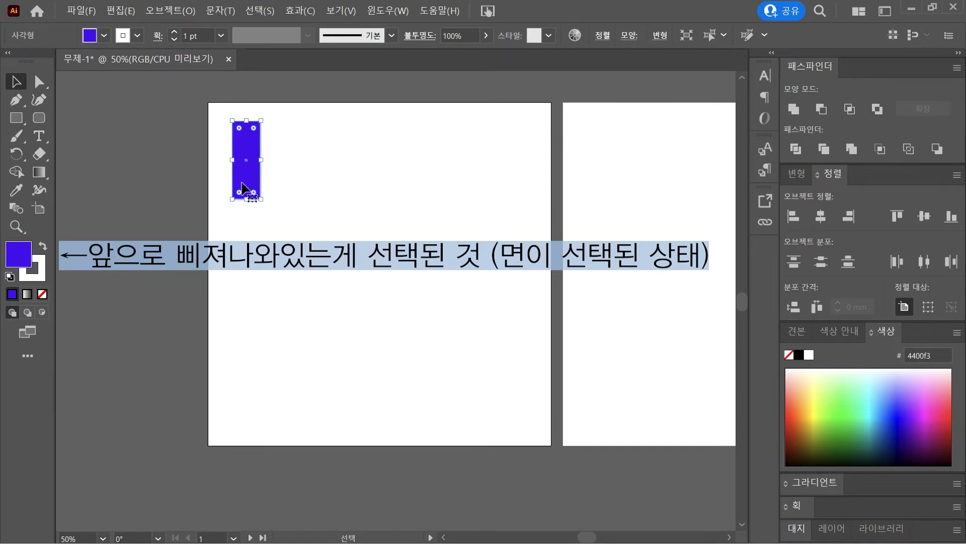
# Step: Set the rectangle's stroke colour to red fb0006
pyautogui.click(26, 277)
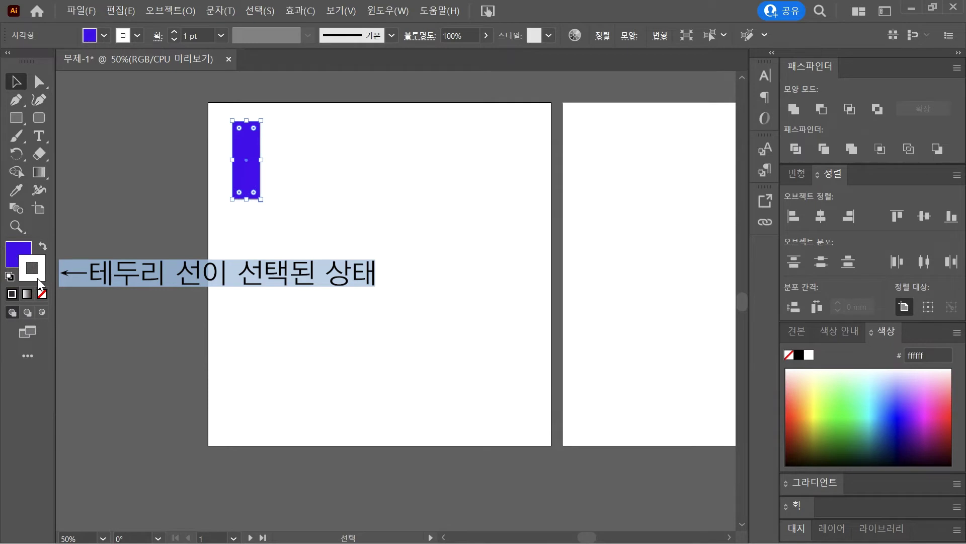
pyautogui.moveTo(830, 396)
pyautogui.mouseDown()
pyautogui.moveTo(854, 406)
pyautogui.moveTo(903, 392)
pyautogui.mouseUp()
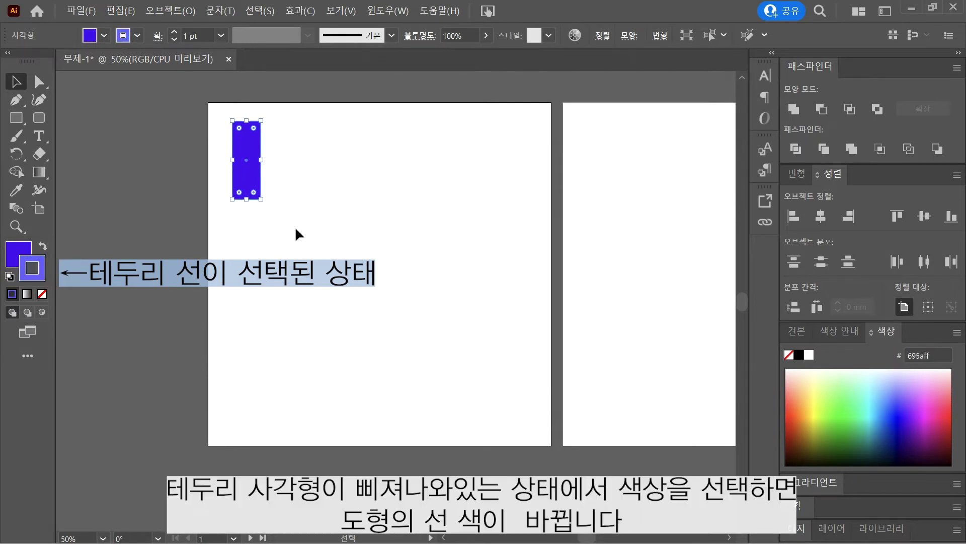
pyautogui.click(944, 408)
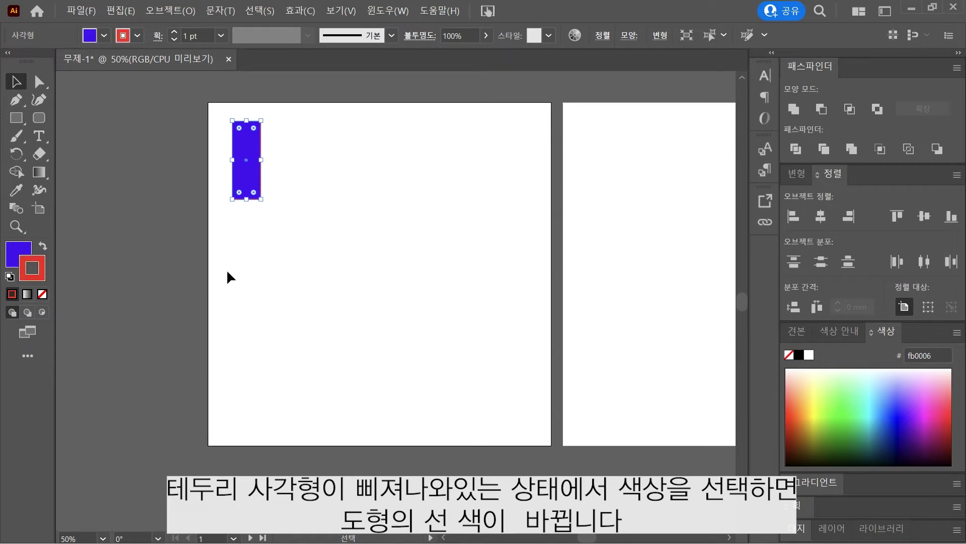
# Step: Return the narrow rectangle to a black fill with no stroke
pyautogui.click(254, 202)
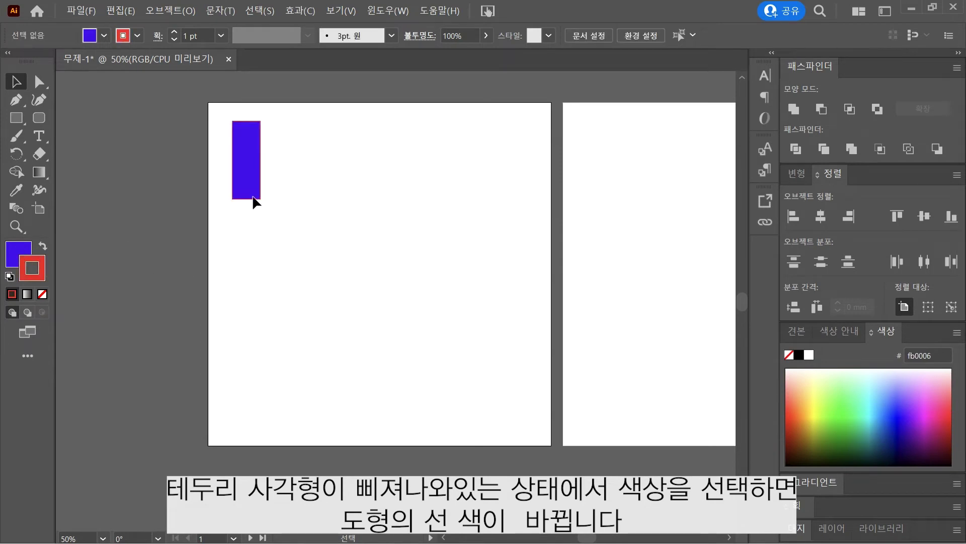
pyautogui.click(252, 196)
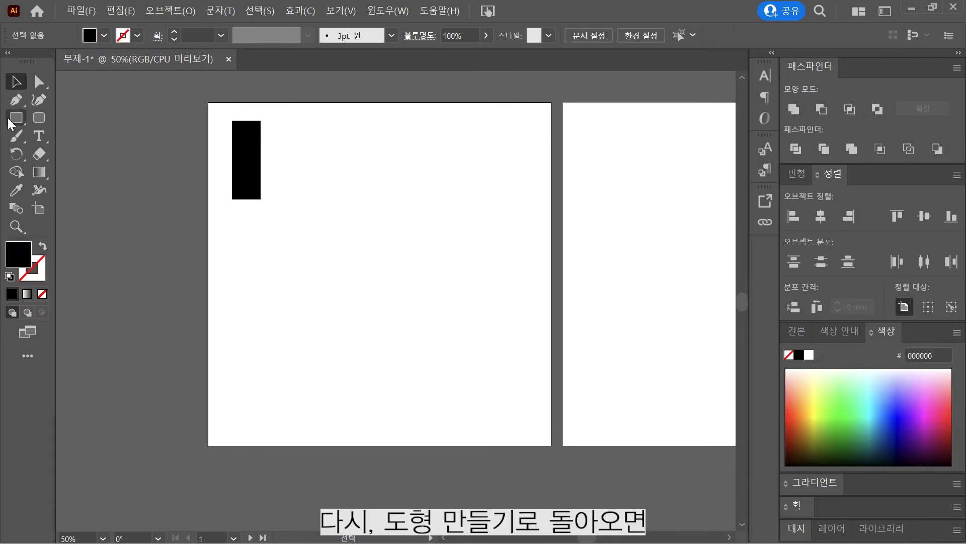
# Step: Draw two horizontal black rectangles, one above the other, beside the narrow upright rectangle
pyautogui.click(16, 117)
pyautogui.moveTo(270, 127); pyautogui.dragTo(340, 147)
pyautogui.moveTo(273, 160)
pyautogui.mouseDown()
pyautogui.moveTo(334, 197)
pyautogui.moveTo(348, 190)
pyautogui.moveTo(341, 198)
pyautogui.mouseUp()
# Step: Draw a square about 44 mm wide beside the two horizontal rectangles and move it slightly closer to them
pyautogui.moveTo(367, 127); pyautogui.dragTo(426, 199)
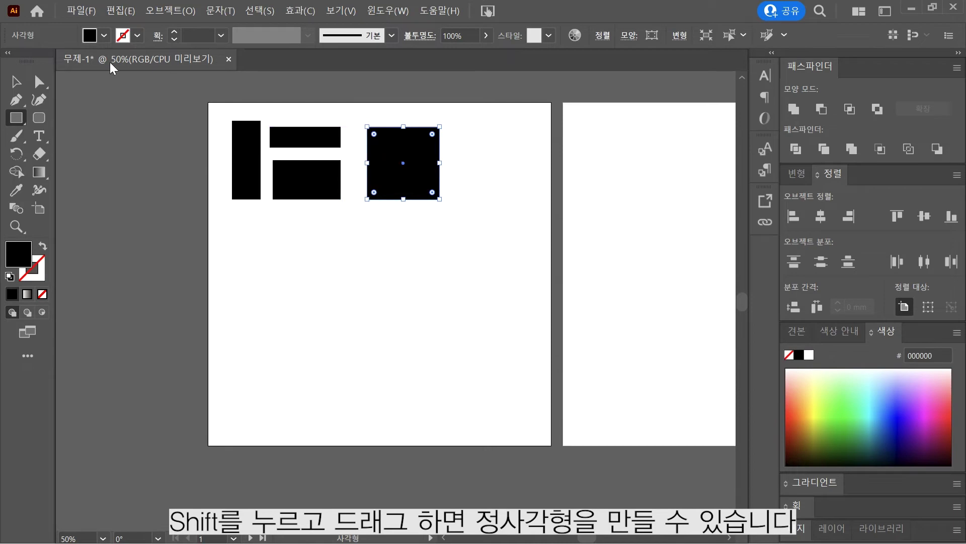
pyautogui.click(17, 82)
pyautogui.moveTo(402, 166); pyautogui.dragTo(401, 164)
# Step: Create a square with an exact width and height of 30 mm to the right of the larger square
pyautogui.click(17, 118)
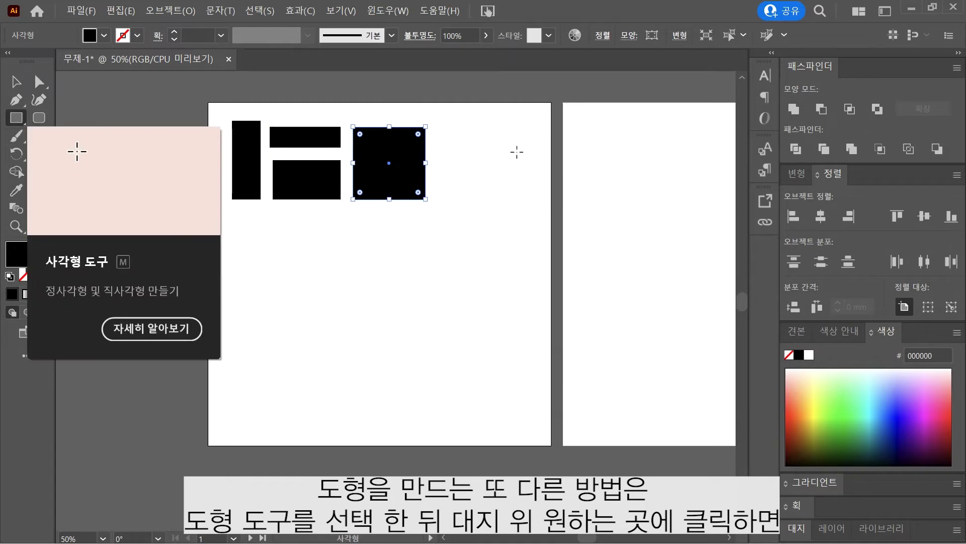
pyautogui.click(479, 160)
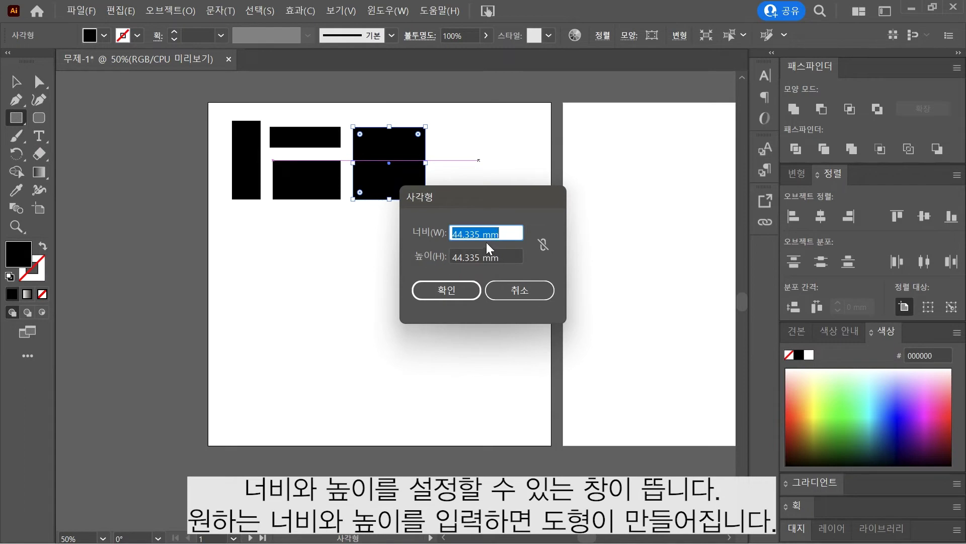
pyautogui.write('30')
pyautogui.press('Tab')
pyautogui.write('3')
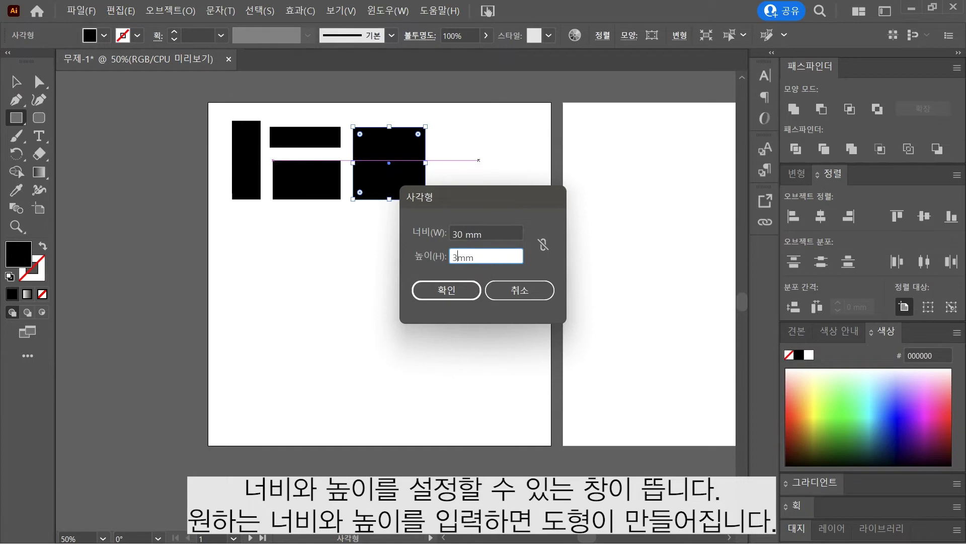
pyautogui.press('Return')
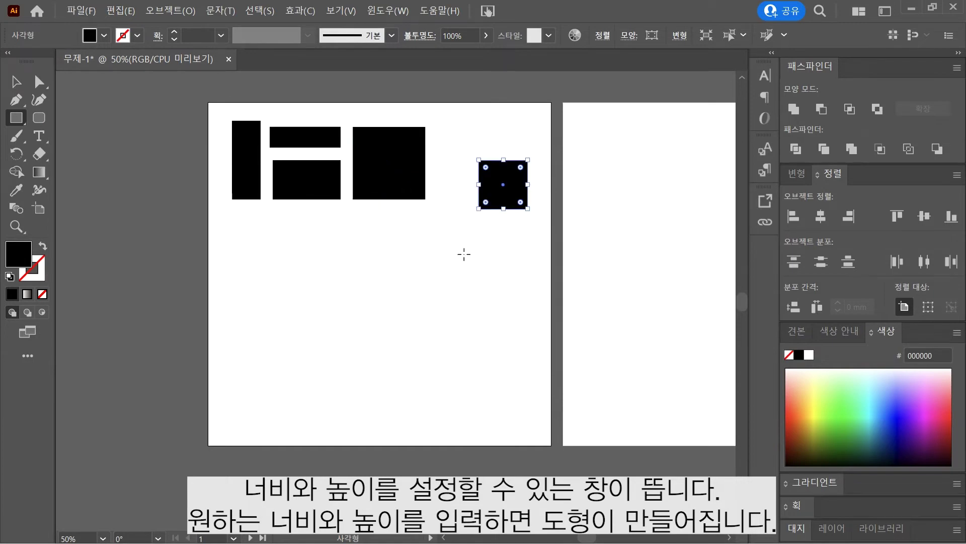
# Step: Move the 30 mm square closer to the larger square, roughly centred on the row of rectangles, and deselect it
pyautogui.press('v')
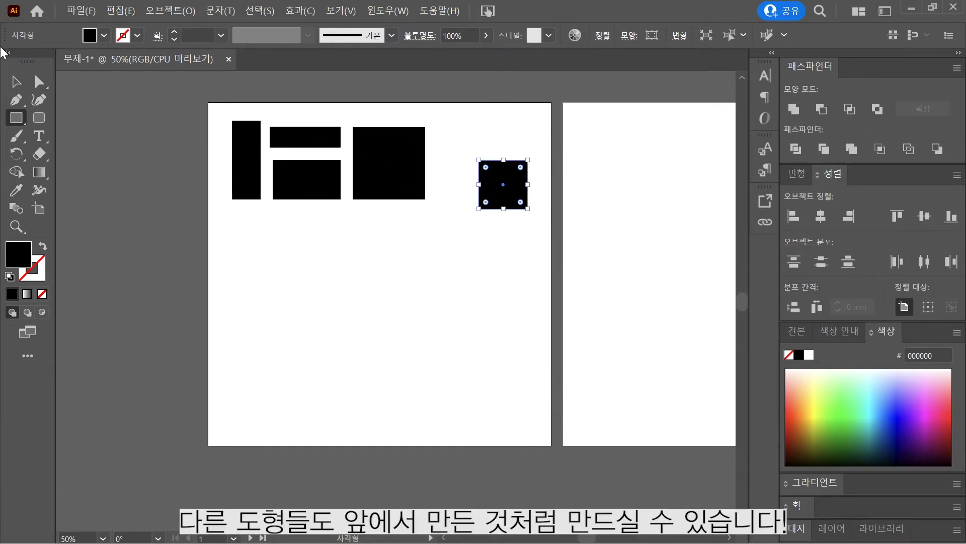
pyautogui.moveTo(507, 190); pyautogui.dragTo(471, 165)
pyautogui.click(473, 235)
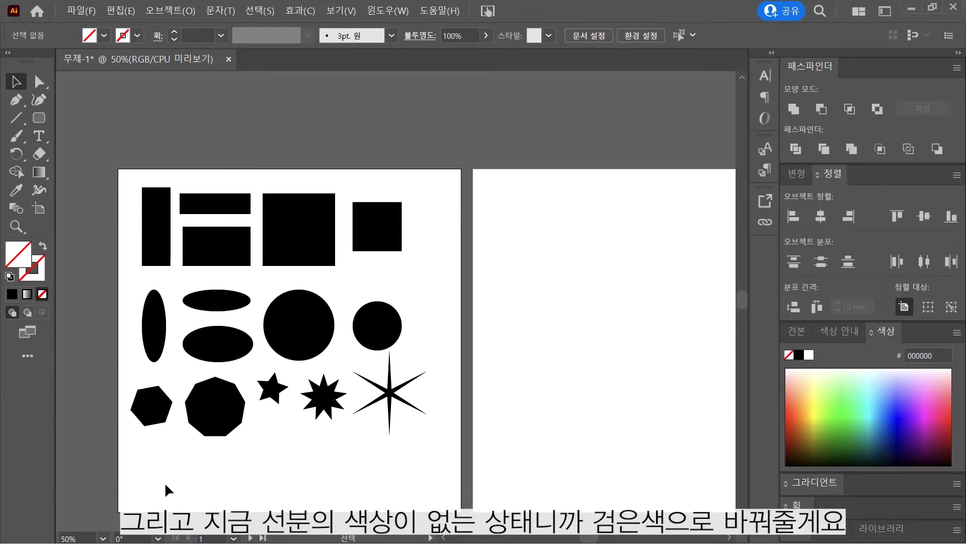
# Step: Give the unstroked horizontal line below the polygons and stars a black stroke and deselect it
pyautogui.moveTo(161, 443); pyautogui.dragTo(169, 449)
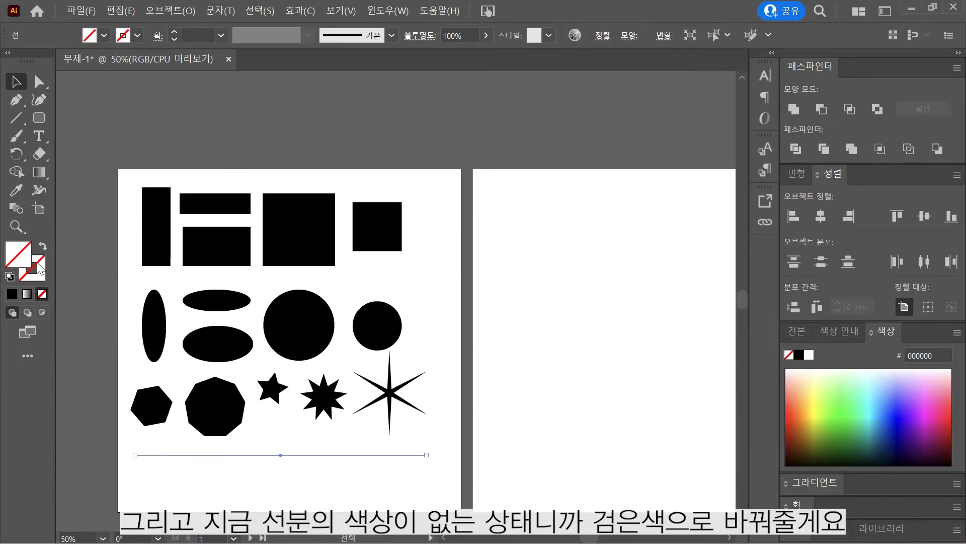
pyautogui.click(10, 295)
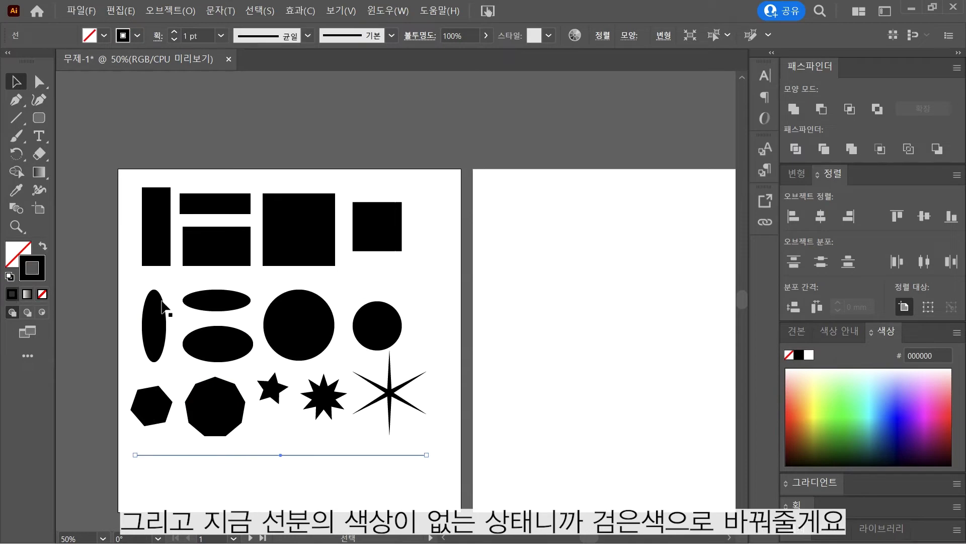
pyautogui.click(121, 278)
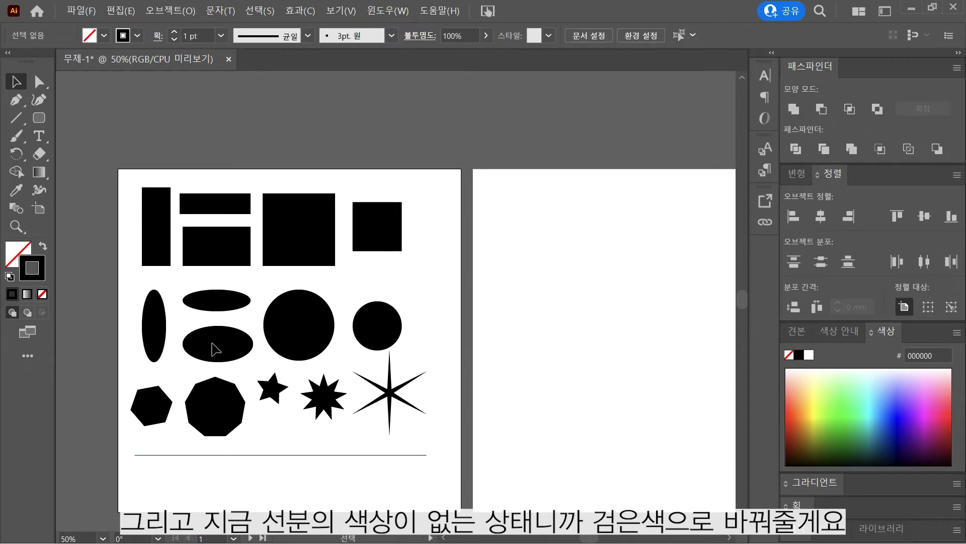
# Step: Draw a wavy path of smooth curves with the Pen tool beneath the horizontal line, spanning roughly the line's length
pyautogui.click(17, 101)
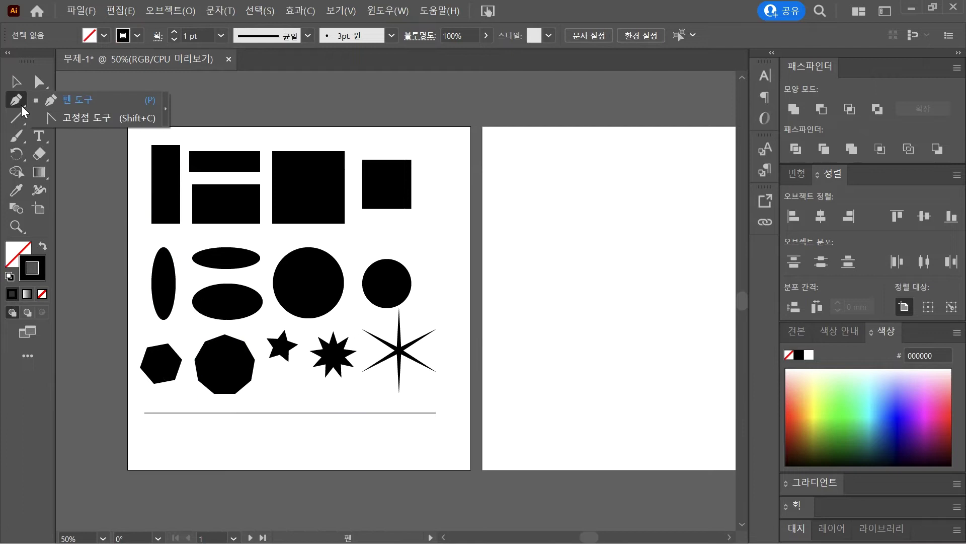
pyautogui.click(55, 99)
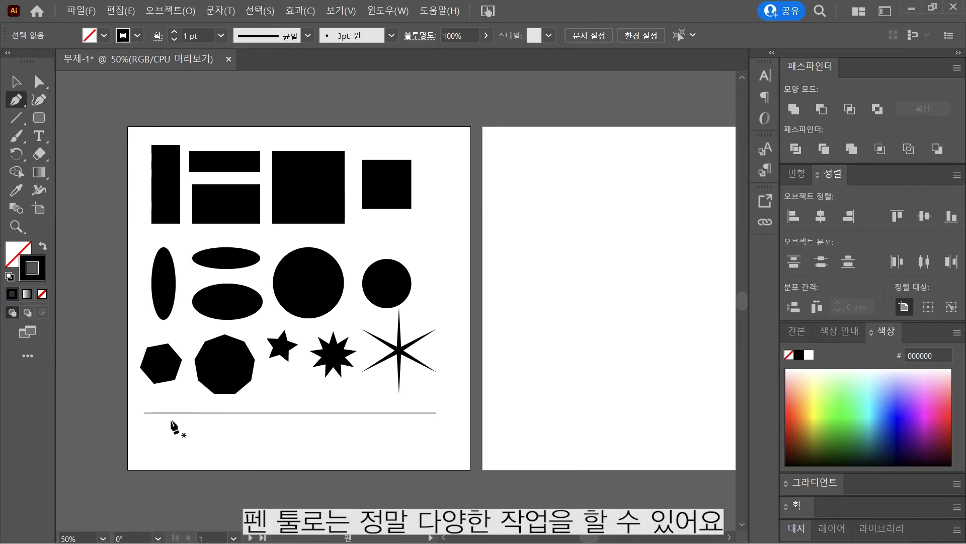
pyautogui.click(151, 442)
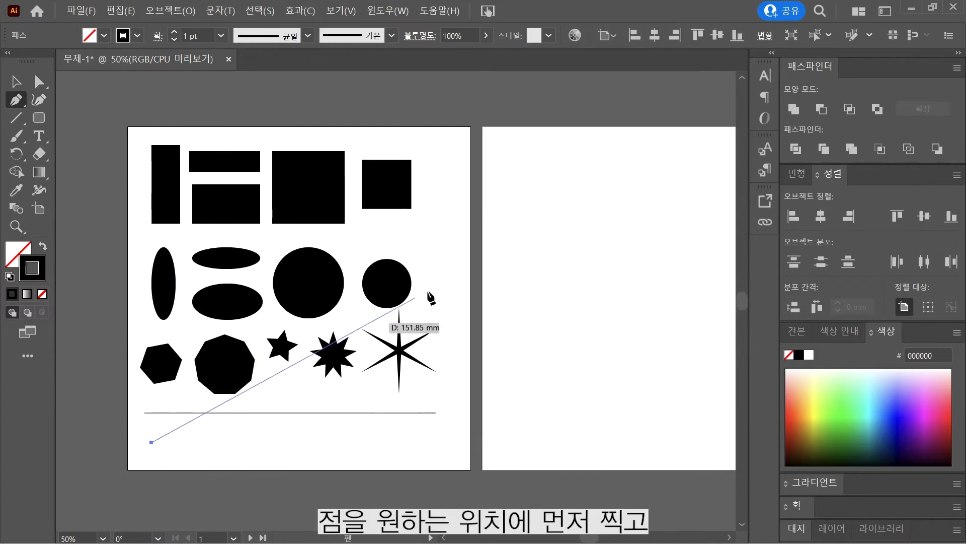
pyautogui.moveTo(195, 442); pyautogui.dragTo(215, 471)
pyautogui.click(241, 437)
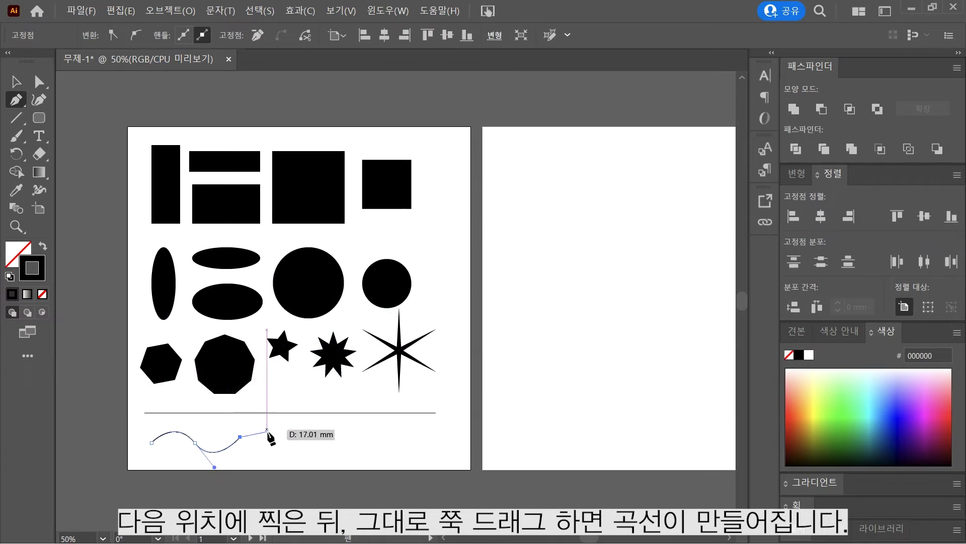
pyautogui.moveTo(300, 438); pyautogui.dragTo(335, 435)
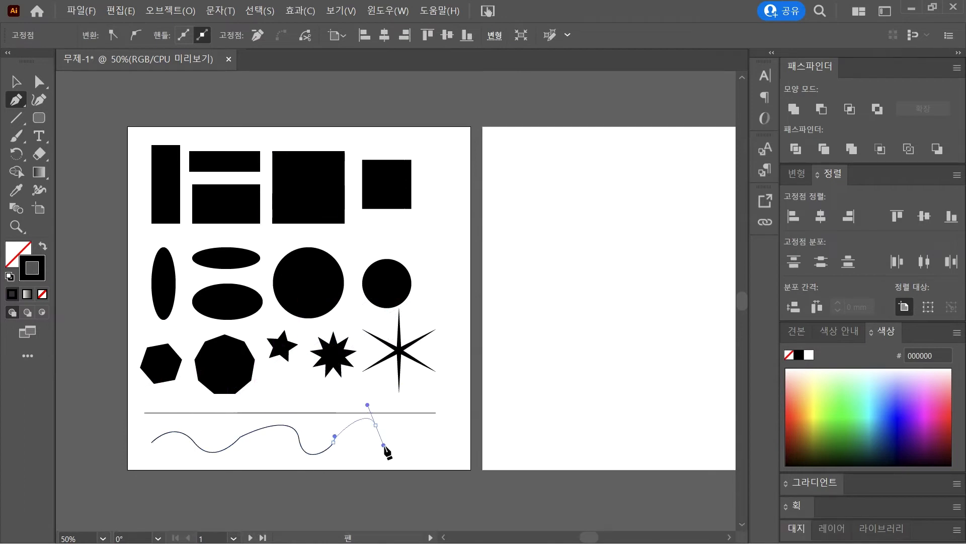
pyautogui.moveTo(406, 460)
pyautogui.mouseDown()
pyautogui.moveTo(418, 445)
pyautogui.moveTo(452, 447)
pyautogui.mouseUp()
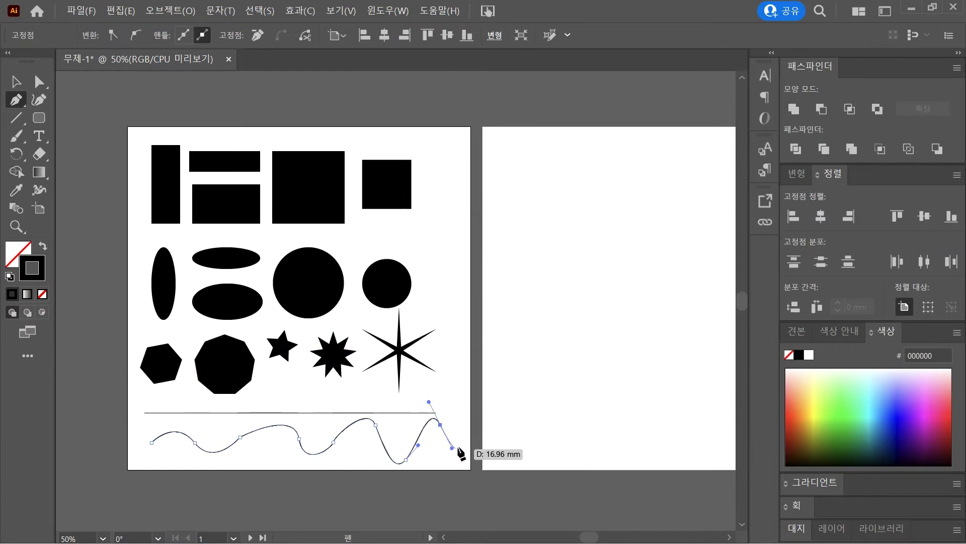
# Step: Remove the outgoing handle from the wavy path's last anchor, then finish the path as an open curve and deselect it
pyautogui.click(527, 397)
pyautogui.hotkey('ctrl', 'z')
pyautogui.click(441, 425)
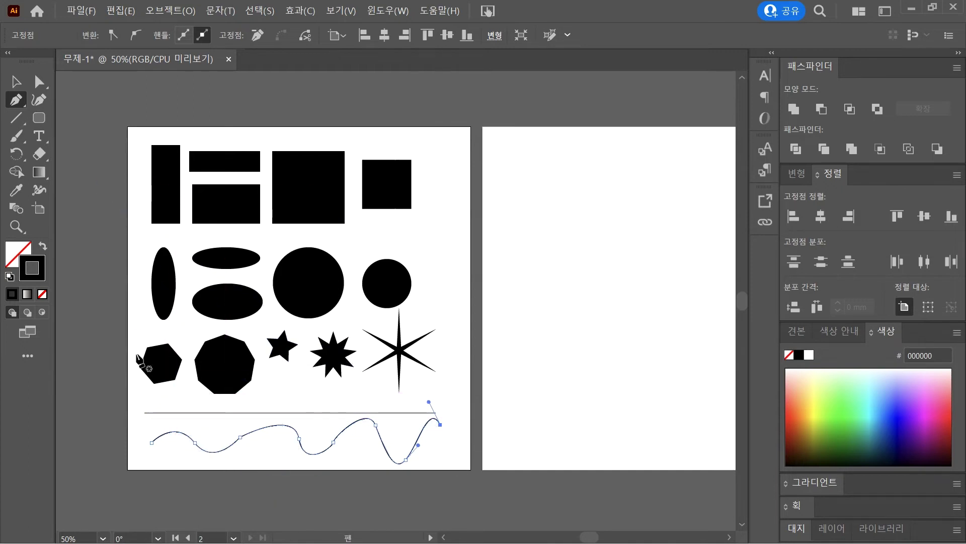
pyautogui.click(16, 81)
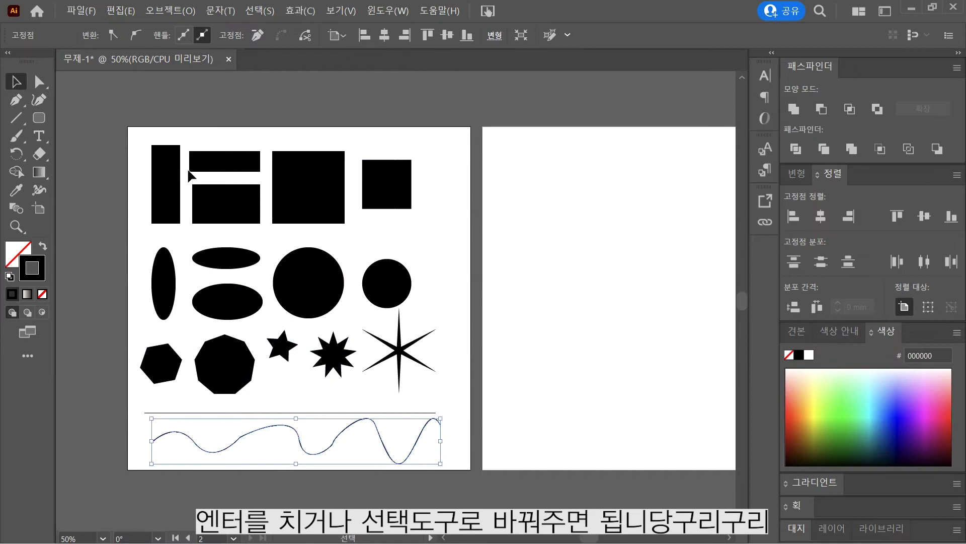
pyautogui.click(553, 418)
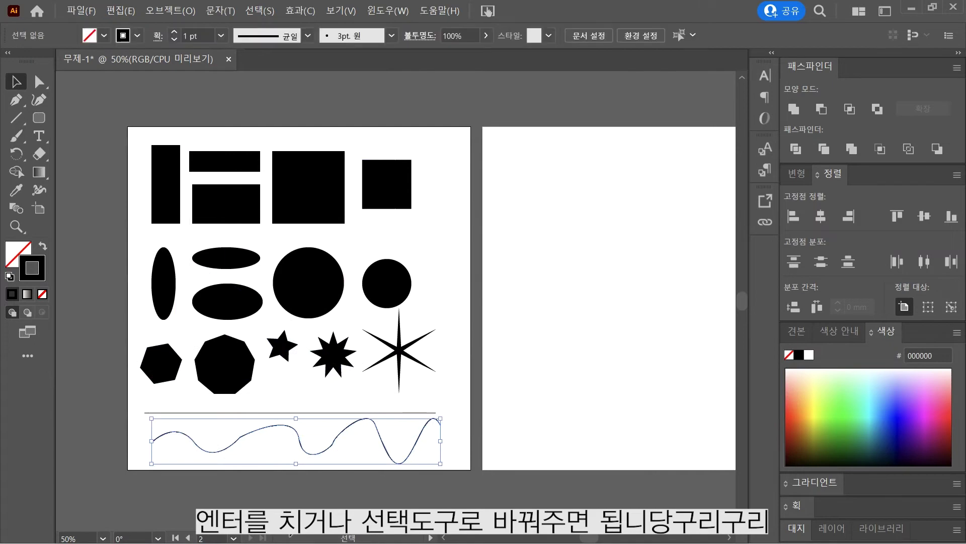
# Step: Try to stretch the six-sided polygon by pulling its lower-left anchor point past the artboard edge, then undo it
pyautogui.click(258, 428)
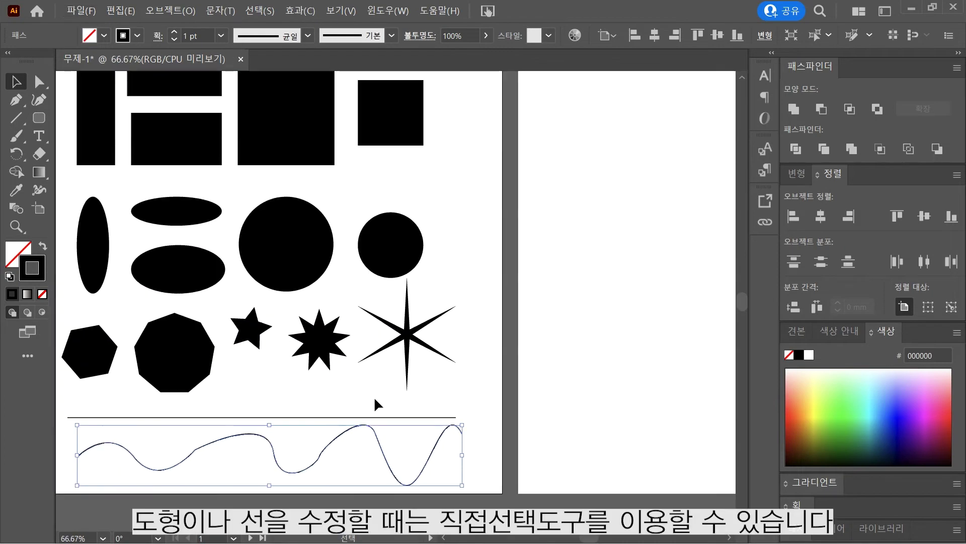
pyautogui.hotkey('ctrl', '=')
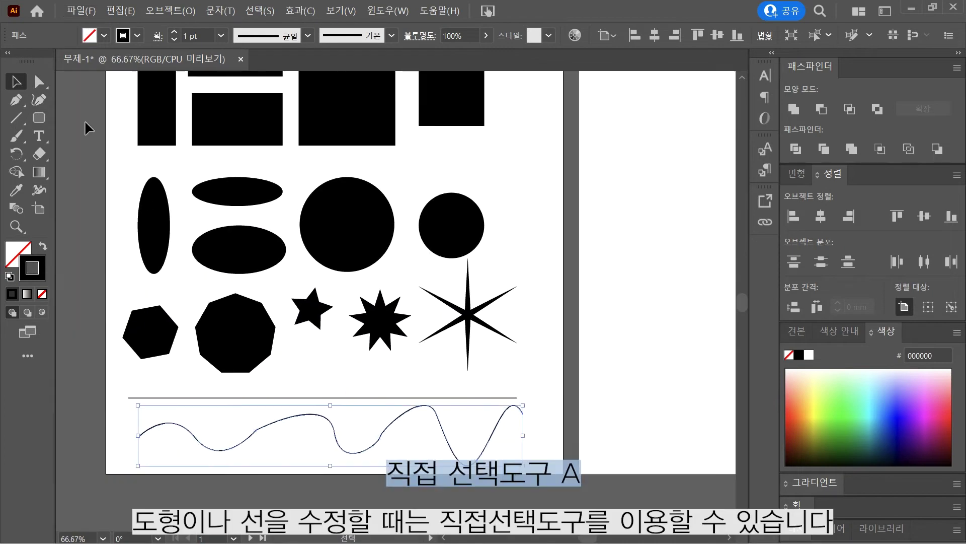
pyautogui.click(40, 82)
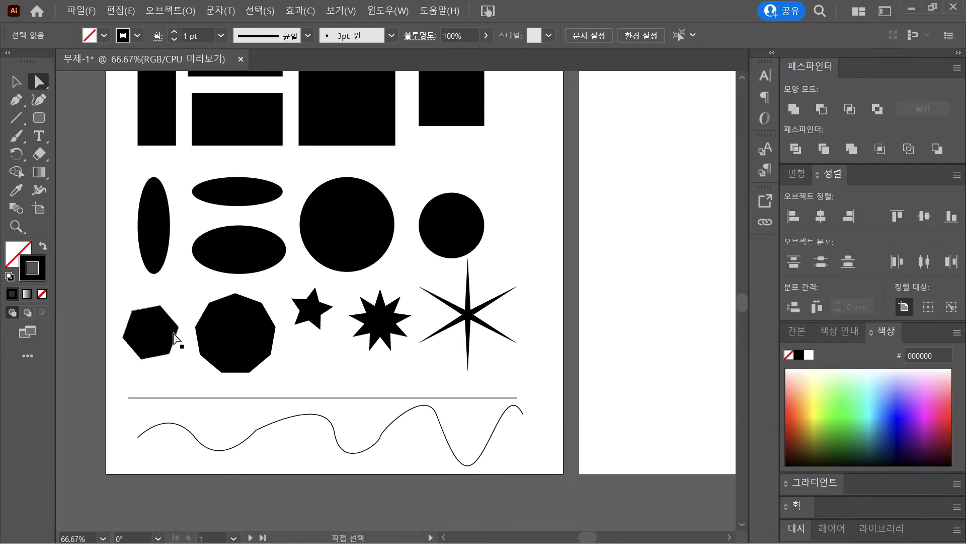
pyautogui.click(161, 344)
pyautogui.click(98, 366)
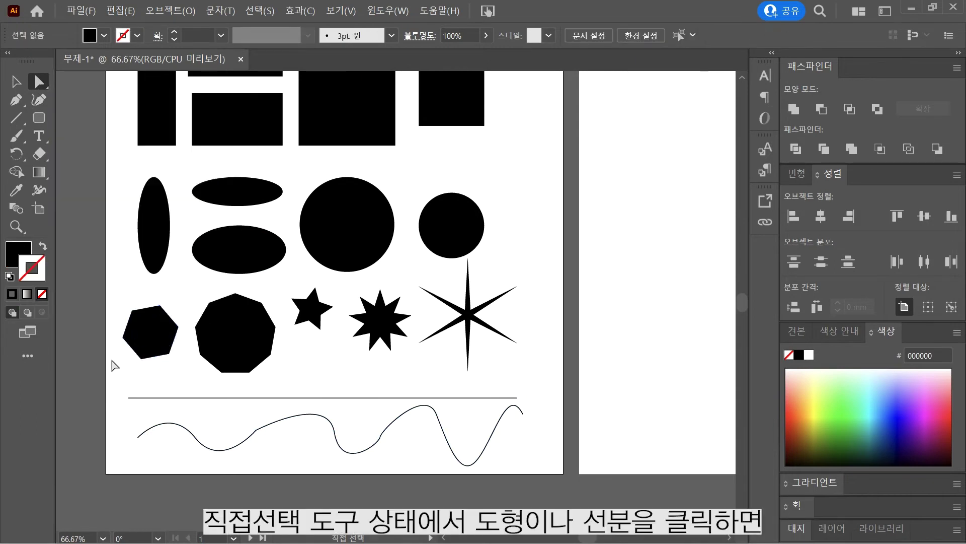
pyautogui.click(143, 359)
pyautogui.moveTo(143, 359); pyautogui.dragTo(67, 390)
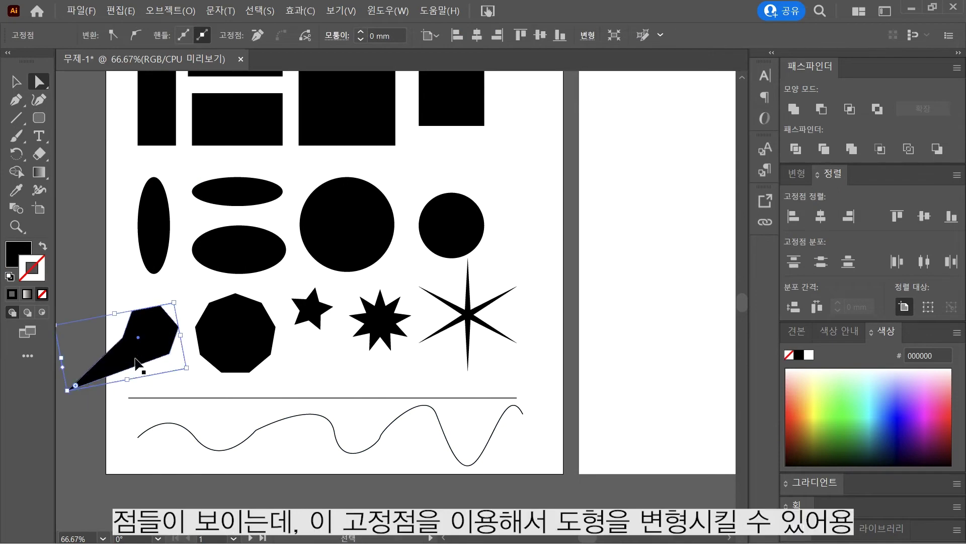
pyautogui.hotkey('ctrl', 'z')
# Step: Round all corners of the nine-sided polygon to about 17.59 mm so it forms a circle, and deselect it
pyautogui.click(264, 347)
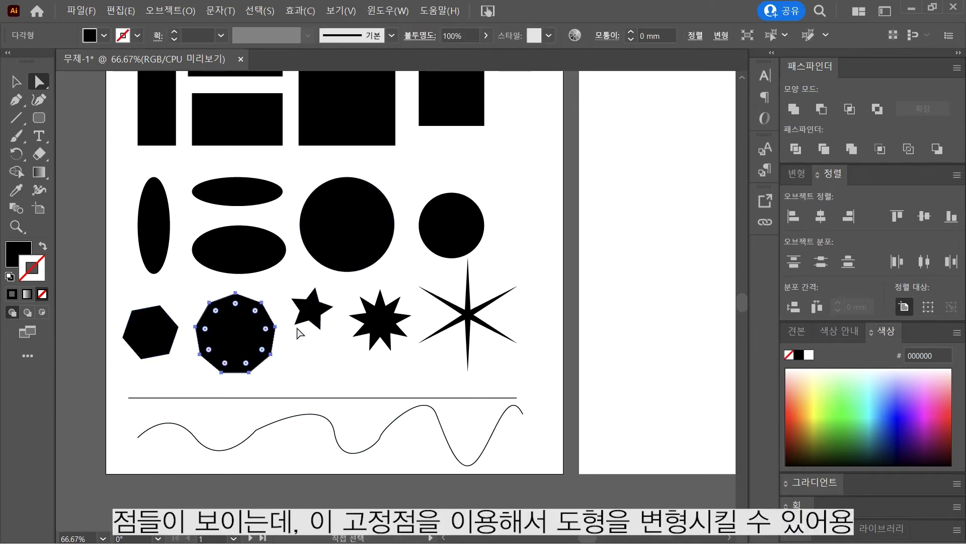
pyautogui.moveTo(267, 330); pyautogui.dragTo(191, 346)
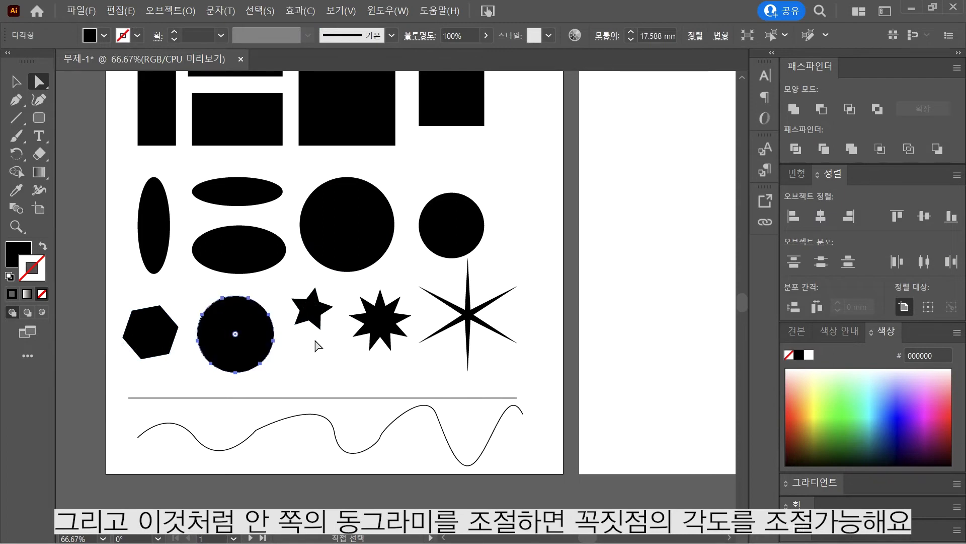
pyautogui.click(318, 354)
# Step: Pull one anchor of the rounded nine-sided polygon outward to the lower right into a long tapered tail, and deselect it
pyautogui.click(239, 342)
pyautogui.moveTo(251, 340); pyautogui.dragTo(277, 337)
pyautogui.hotkey('ctrl', 'shift', 'a')
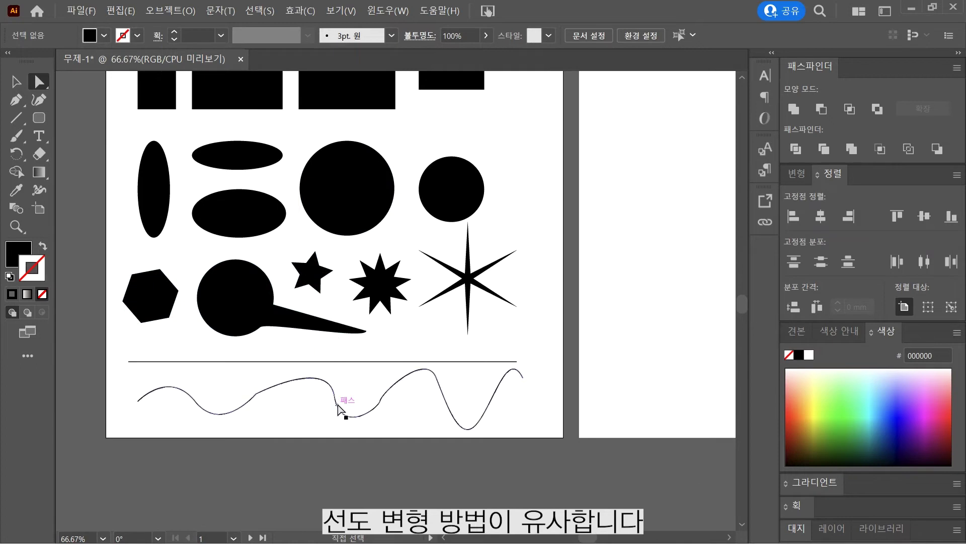
# Step: Smooth the wavy path's third anchor by rounding its corner as far as it goes, and deselect the path
pyautogui.click(345, 413)
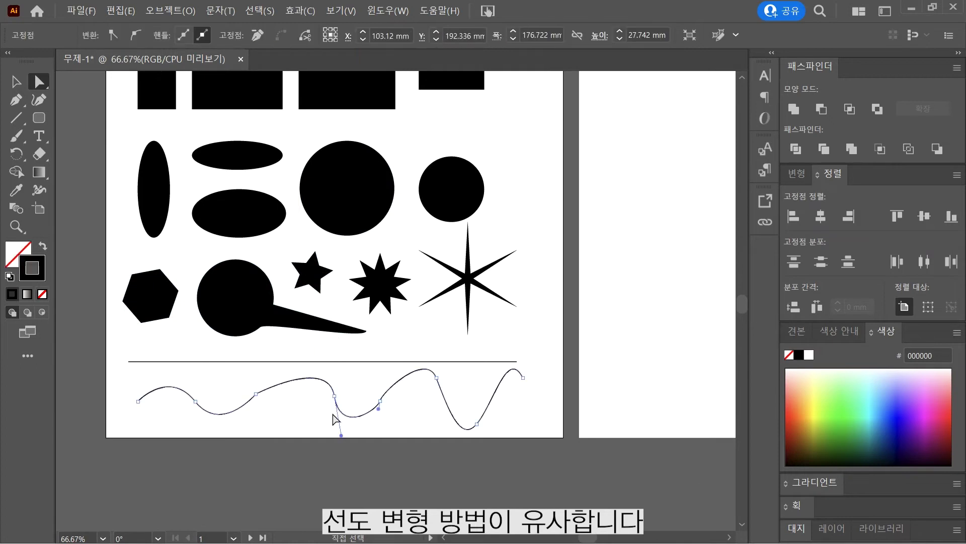
pyautogui.click(256, 394)
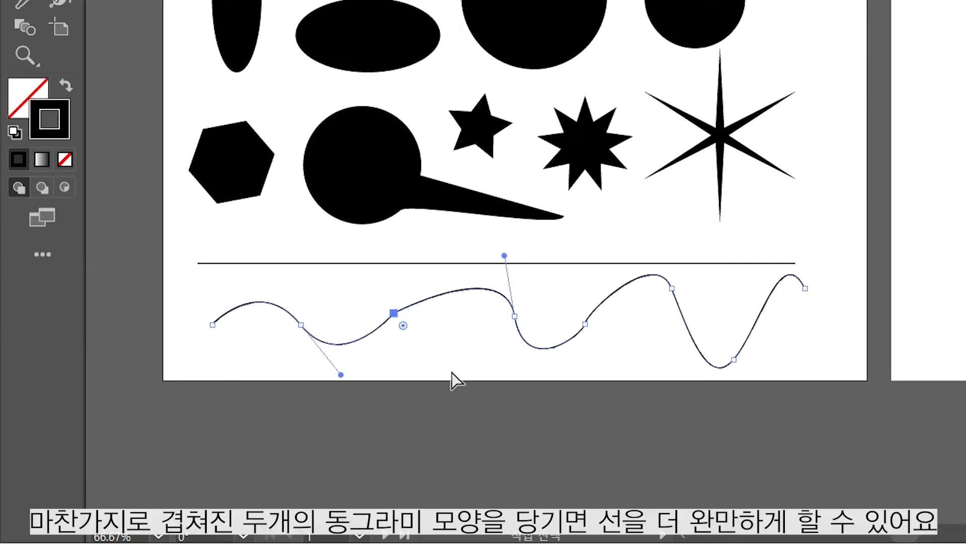
pyautogui.moveTo(403, 325); pyautogui.dragTo(533, 473)
pyautogui.click(425, 340)
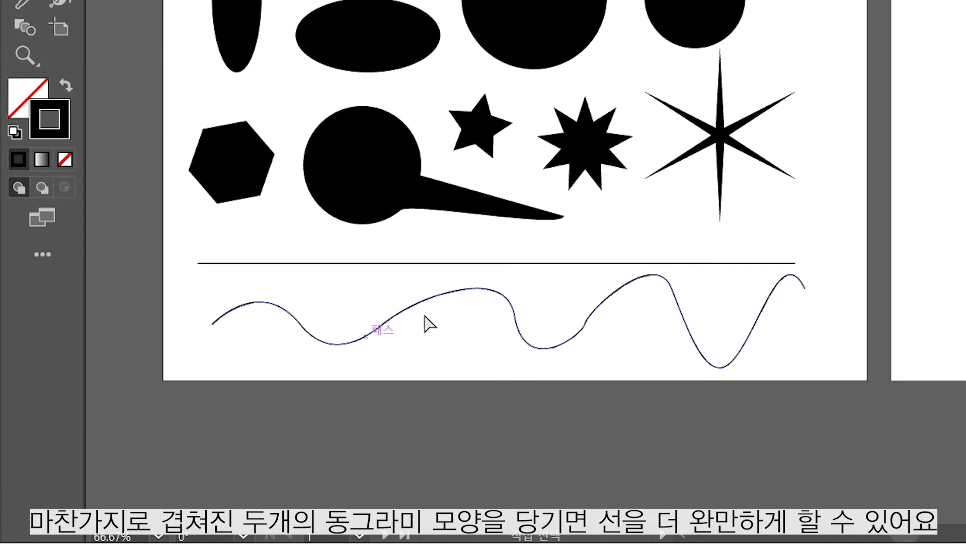
# Step: Reshape the wavy path's second dip by pulling the handle of its second anchor up and to the right, flattening the curve
pyautogui.click(308, 334)
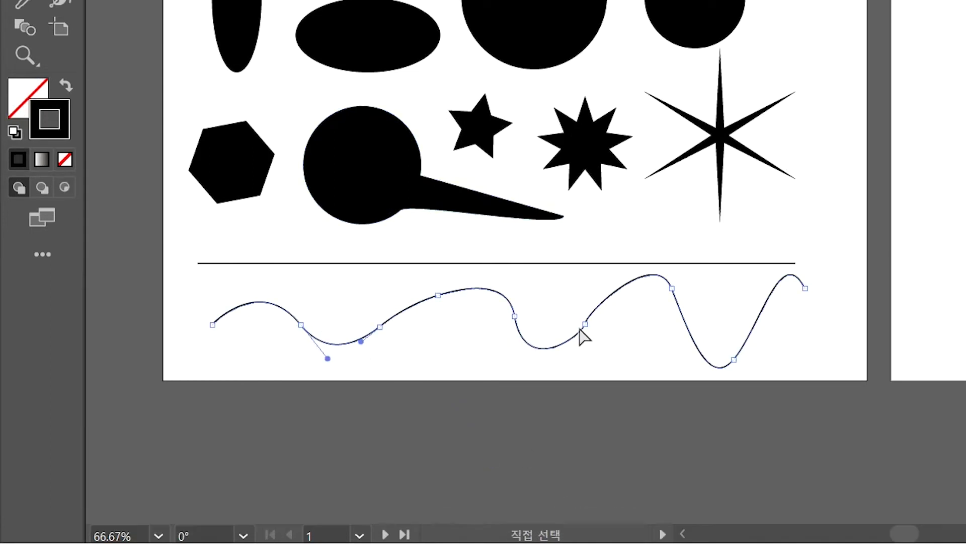
pyautogui.keyDown('alt'); pyautogui.scroll(3, 341, 362); pyautogui.keyUp('alt')
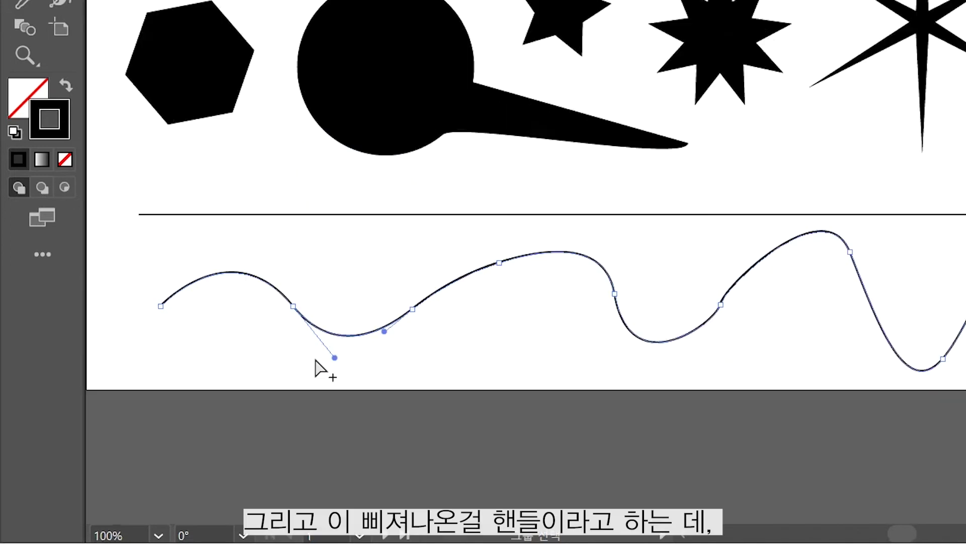
pyautogui.scroll(2, 382, 364)
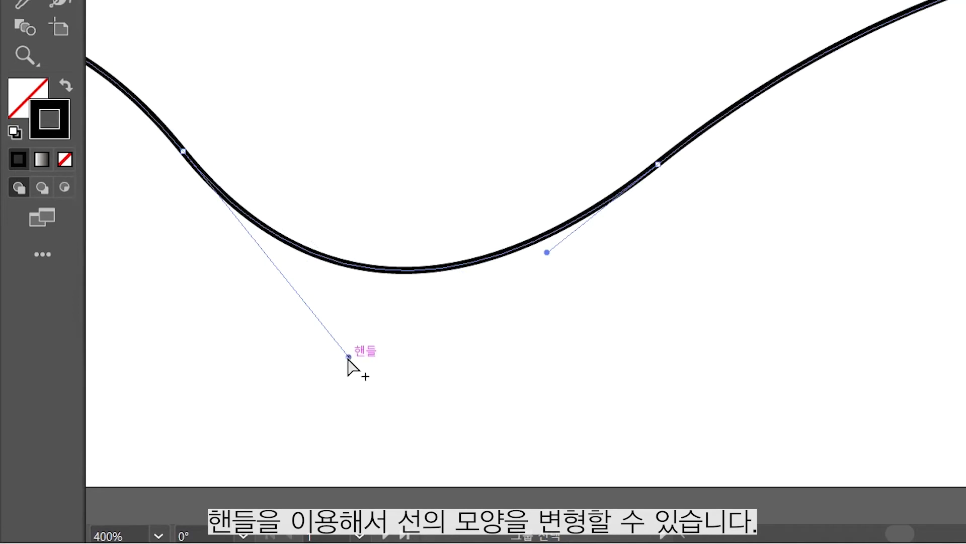
pyautogui.moveTo(348, 357); pyautogui.dragTo(443, 122)
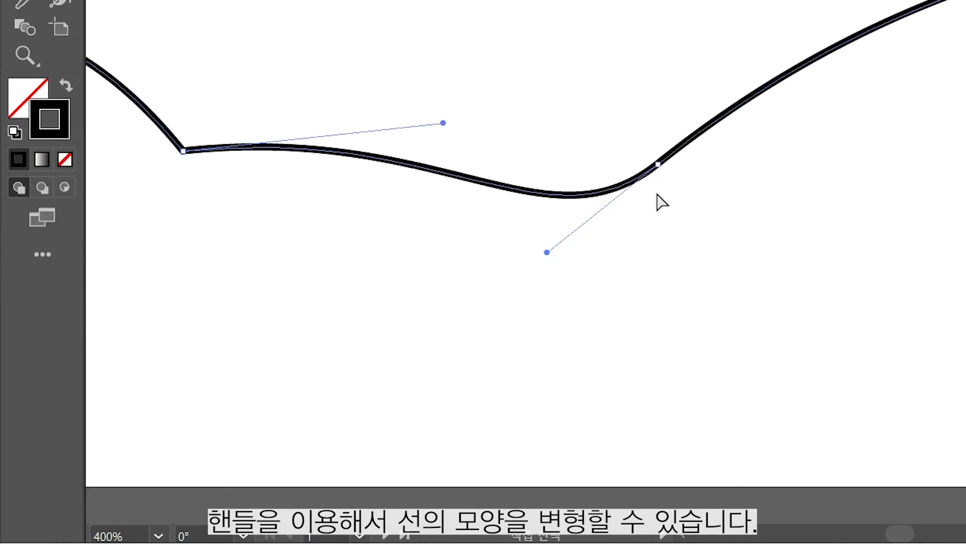
pyautogui.click(659, 253)
pyautogui.click(301, 149)
pyautogui.moveTo(443, 123); pyautogui.dragTo(339, 447)
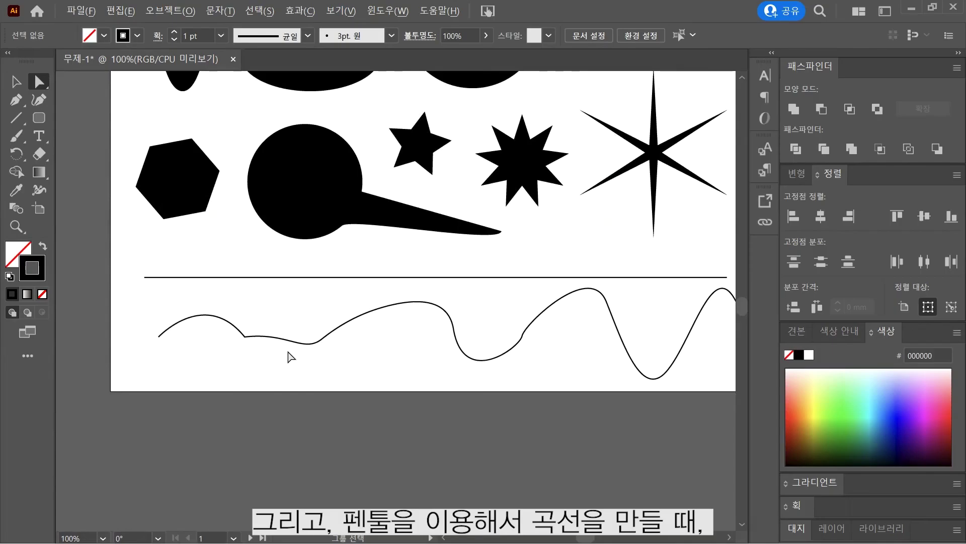
# Step: Draw a curve below the wavy path with the Pen tool, redirecting the second anchor's outgoing handle independently before adding the next curved point
pyautogui.click(17, 102)
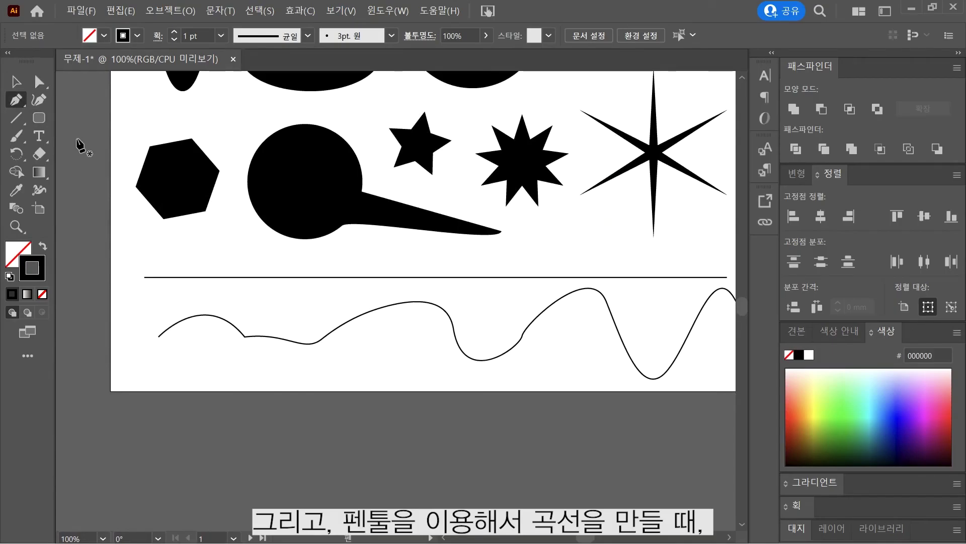
pyautogui.click(175, 375)
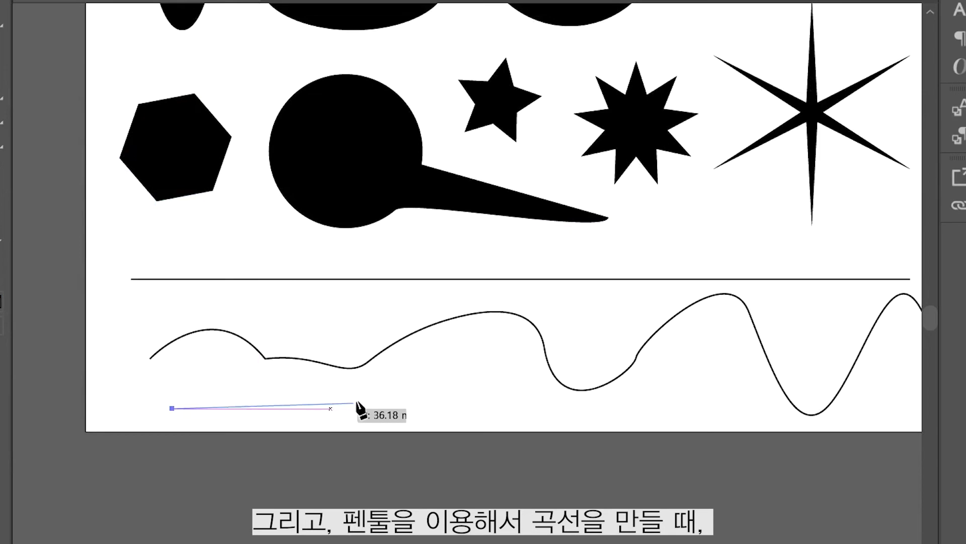
pyautogui.moveTo(351, 408); pyautogui.dragTo(477, 458)
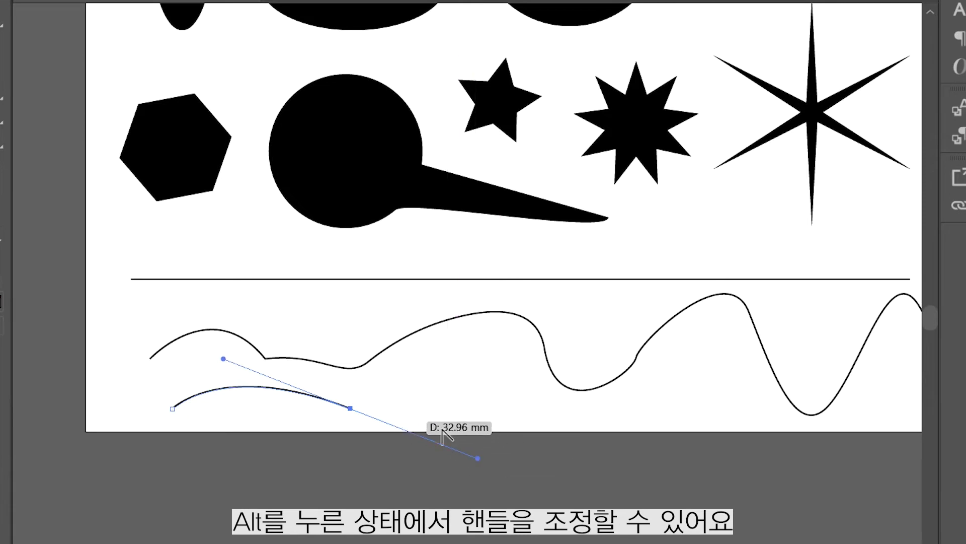
pyautogui.moveTo(478, 459); pyautogui.dragTo(500, 396)
pyautogui.moveTo(599, 347); pyautogui.dragTo(630, 406)
pyautogui.press('v')
pyautogui.click(613, 387)
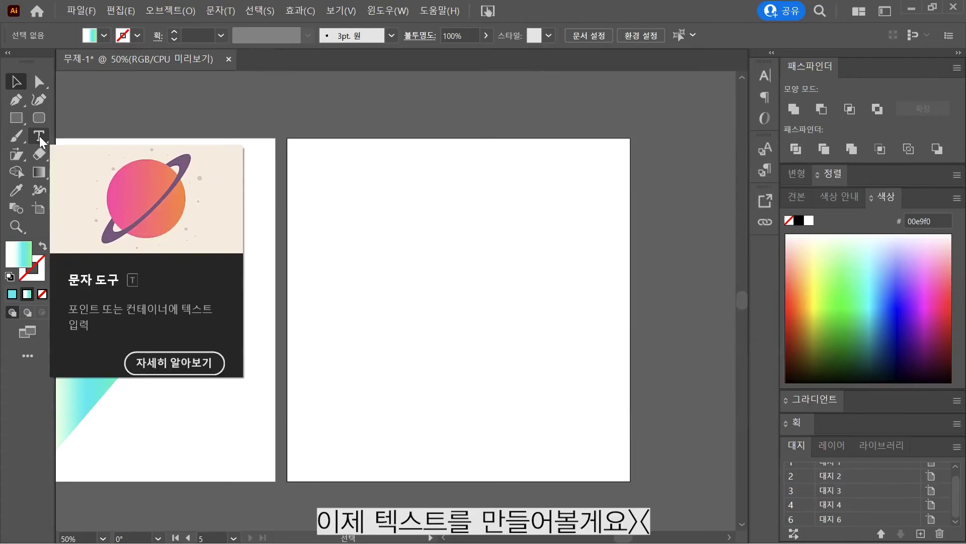
# Step: Add the point text "안녕하세요" near the upper left of the empty artboard, replacing the placeholder text
pyautogui.click(39, 136)
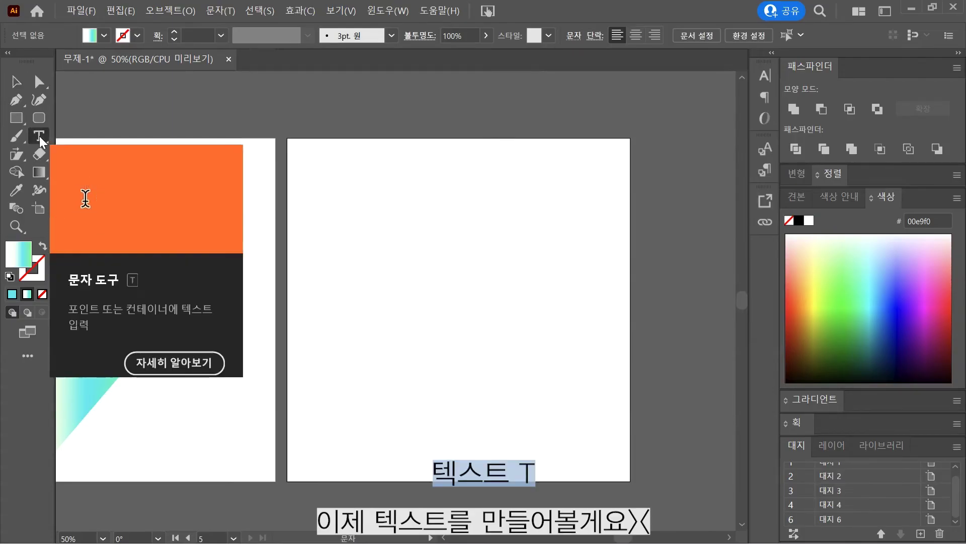
pyautogui.click(340, 192)
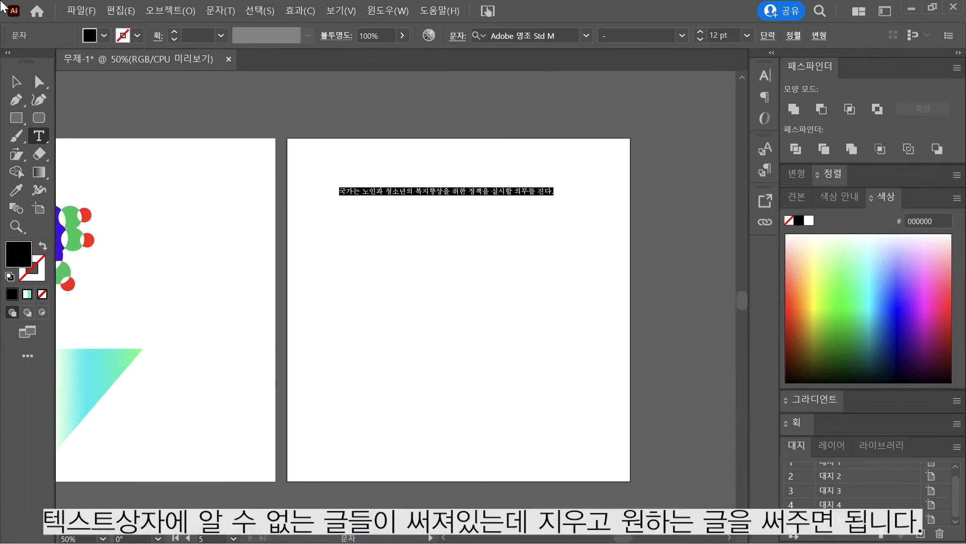
pyautogui.write('d')
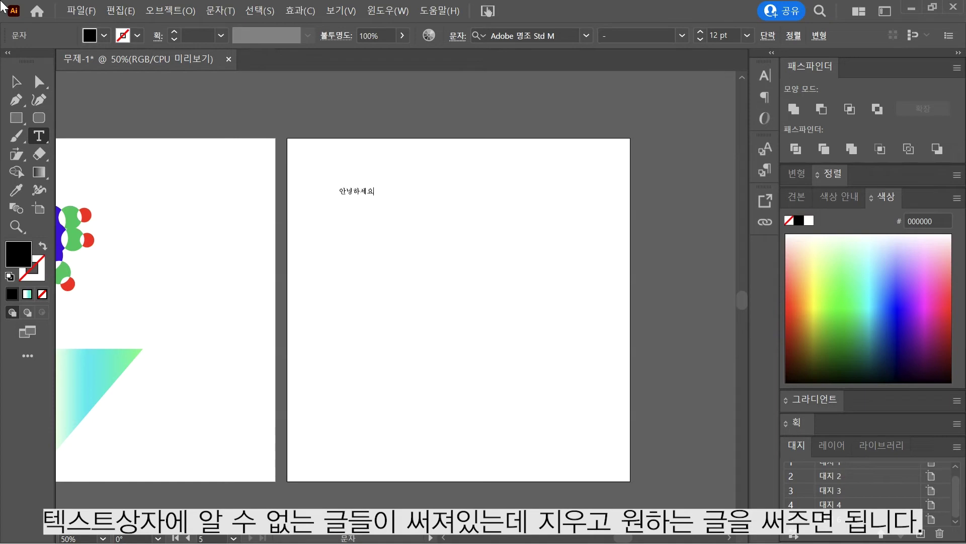
pyautogui.click(17, 81)
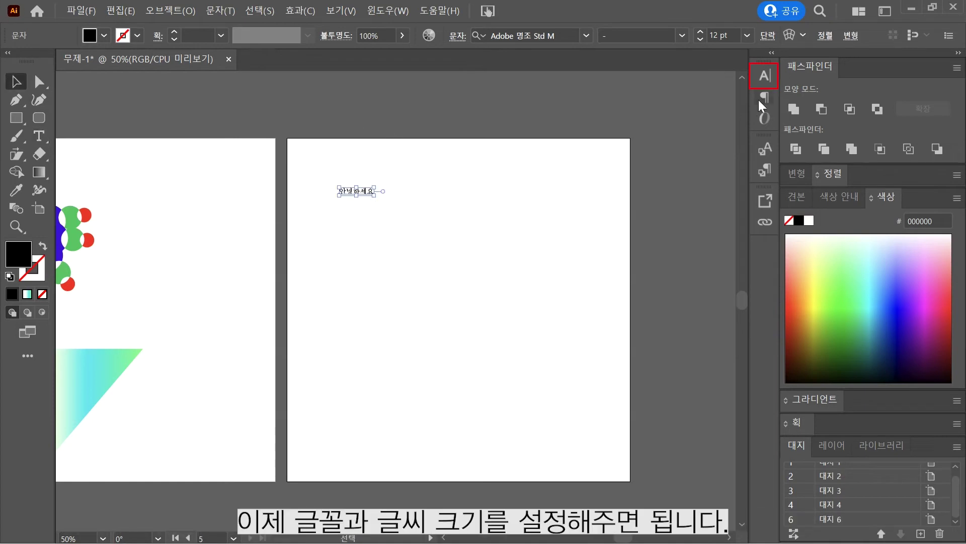
# Step: Set the "안녕하세요" text to a size of 48 pt and the font KOHI배움OTF
pyautogui.click(765, 75)
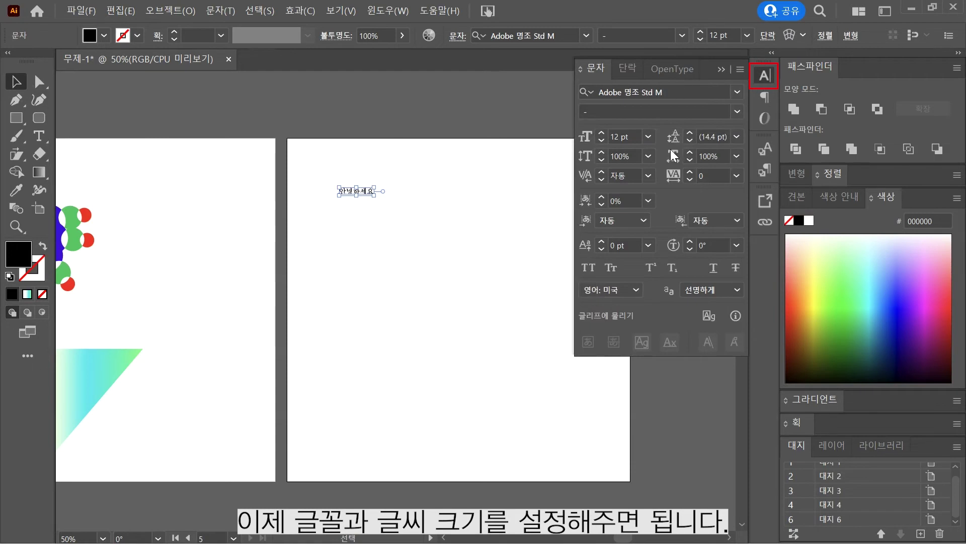
pyautogui.click(649, 139)
pyautogui.click(672, 375)
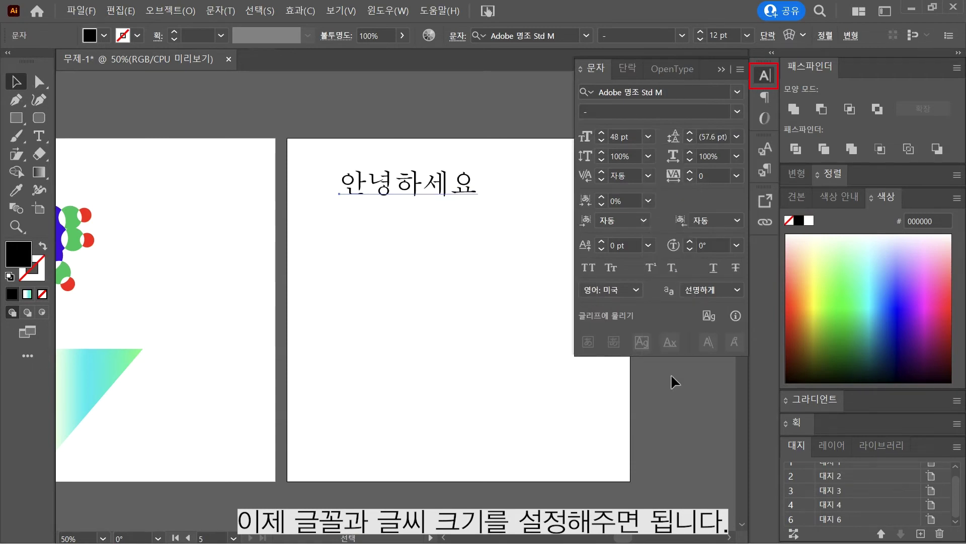
pyautogui.click(732, 92)
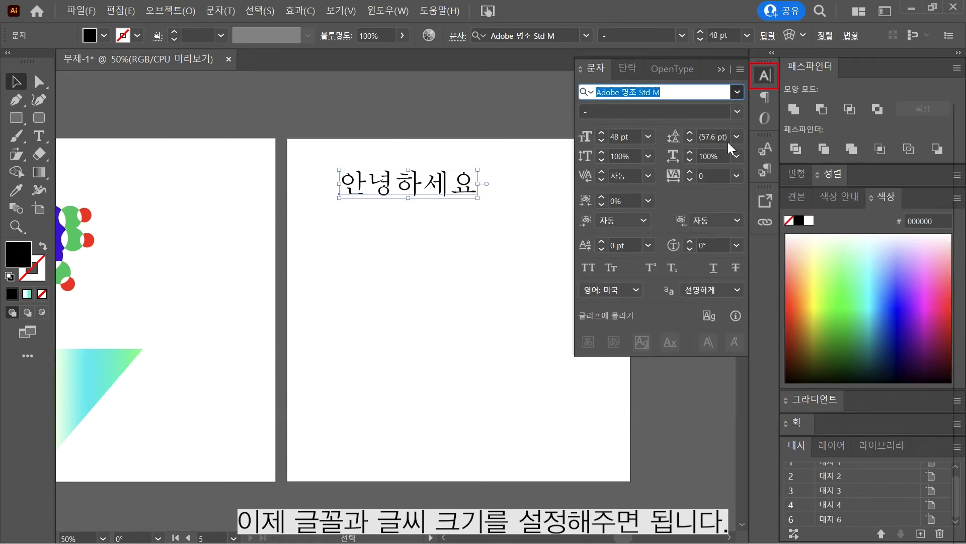
pyautogui.click(736, 94)
pyautogui.click(759, 263)
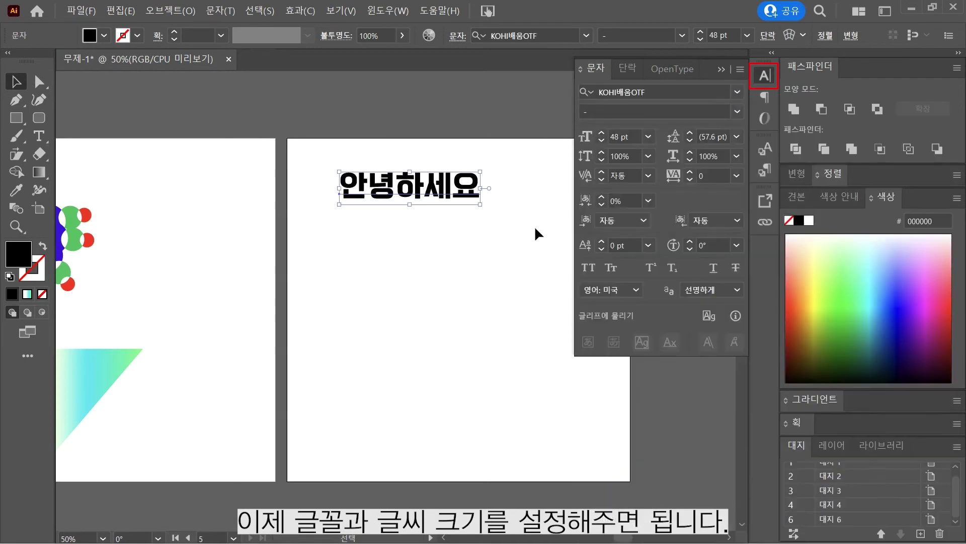
# Step: Fill the "안녕하세요" text with green 00b125, shift it toward the upper centre of the artboard, and deselect it
pyautogui.moveTo(465, 193); pyautogui.dragTo(484, 196)
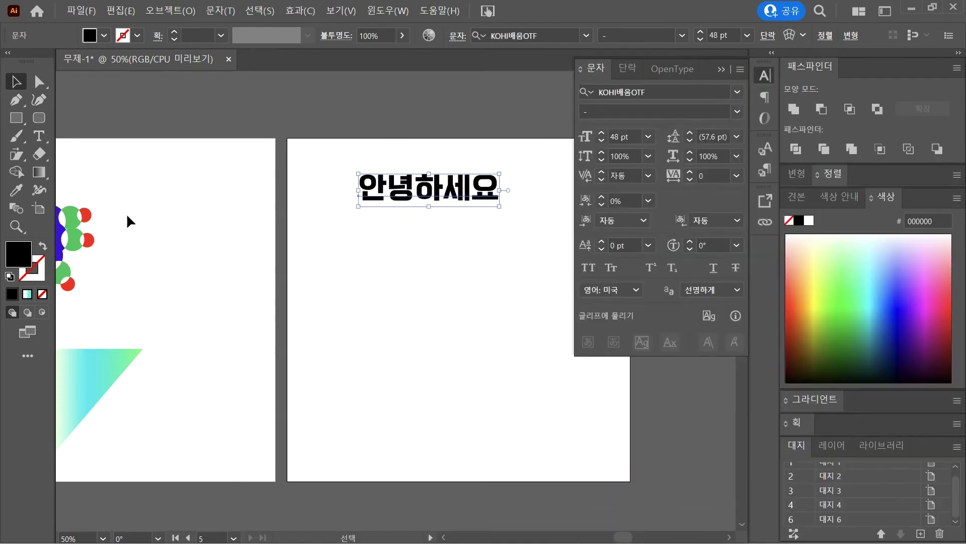
pyautogui.click(811, 303)
pyautogui.click(923, 302)
pyautogui.click(897, 309)
pyautogui.click(854, 324)
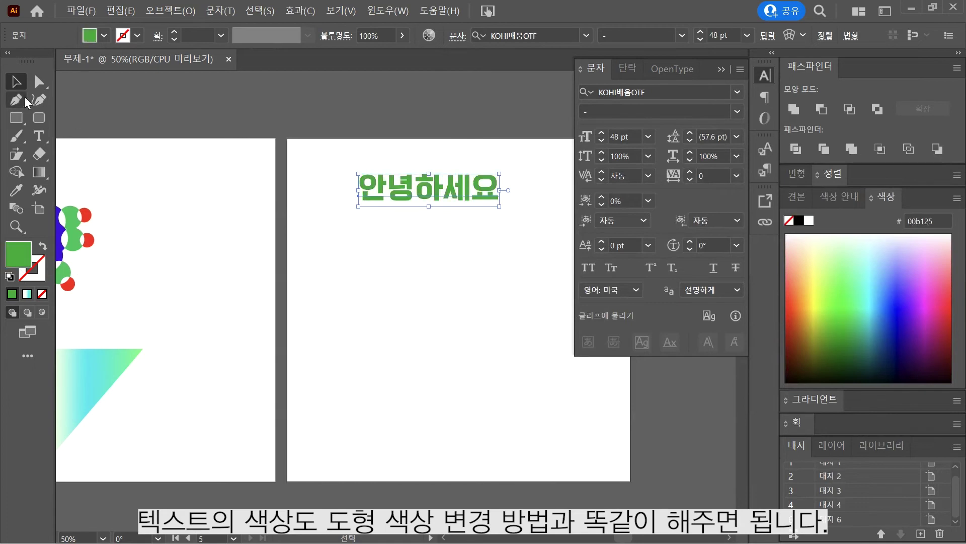
pyautogui.moveTo(421, 191); pyautogui.dragTo(460, 197)
pyautogui.click(502, 237)
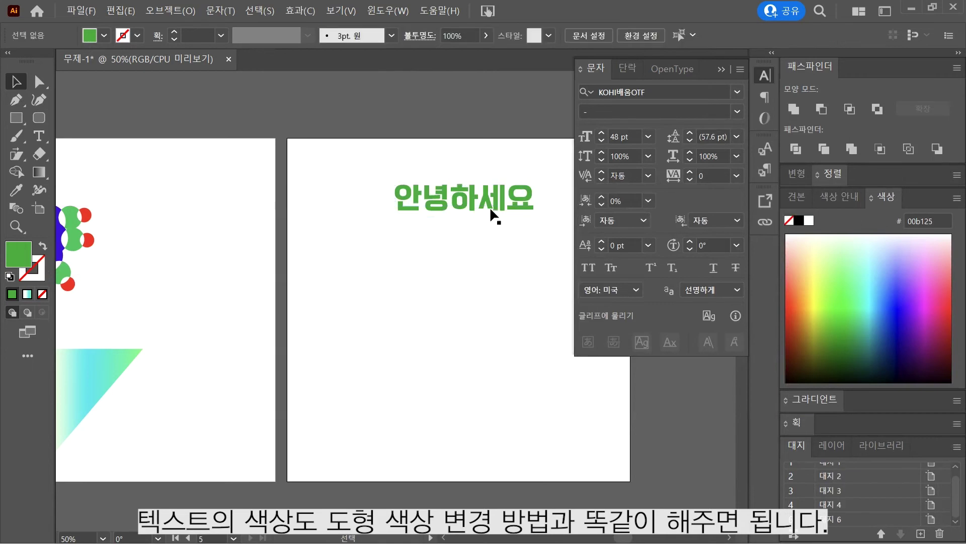
# Step: Duplicate the green "안녕하세요" text directly below the original, deselect it, and collapse the character settings
pyautogui.click(496, 201)
pyautogui.click(417, 238)
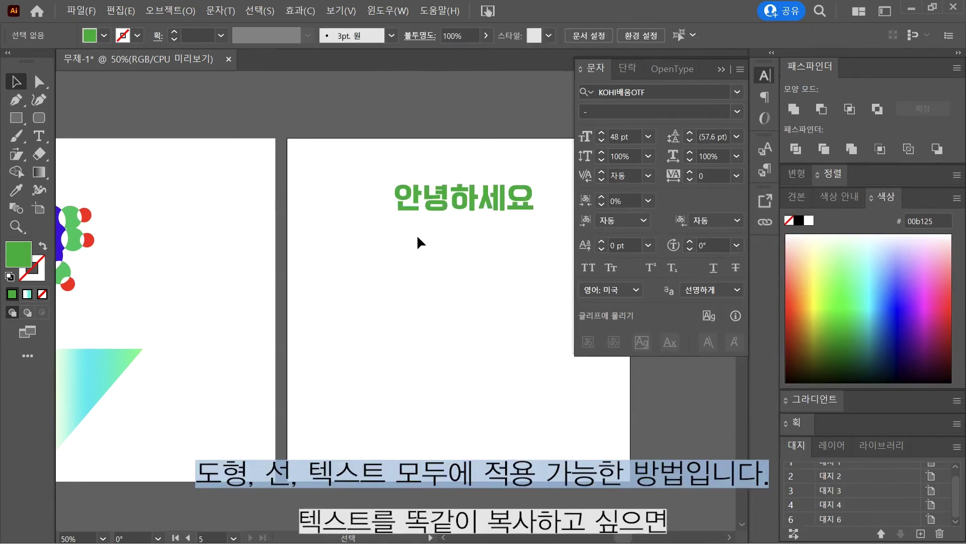
pyautogui.moveTo(426, 199); pyautogui.dragTo(434, 249)
pyautogui.click(481, 274)
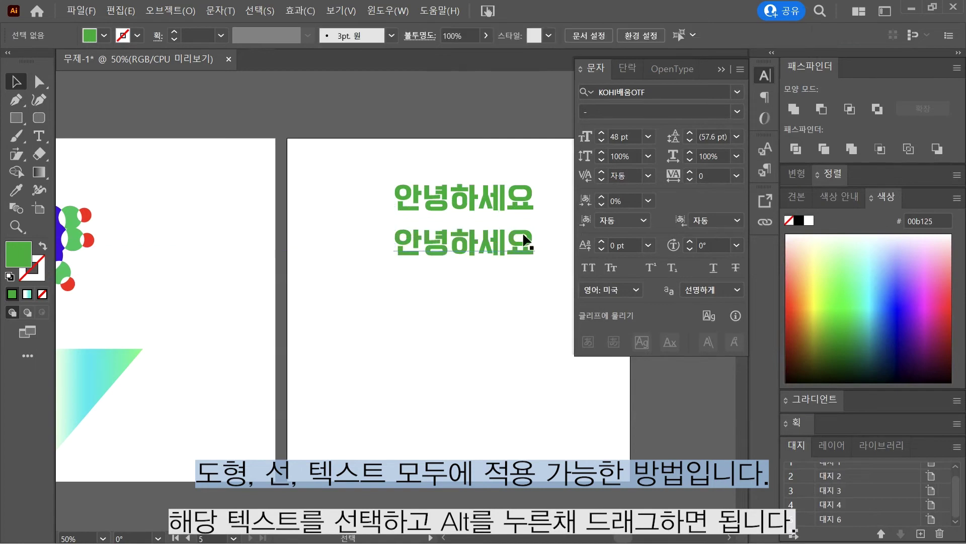
pyautogui.click(759, 80)
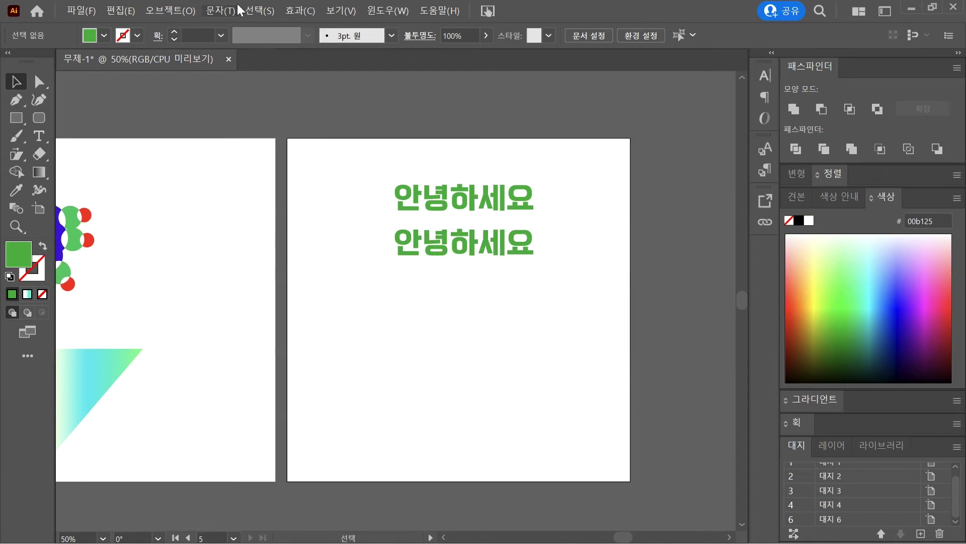
# Step: Move the lower text copy slightly down and to the left, out of line with the upper text, and deselect it
pyautogui.click(507, 242)
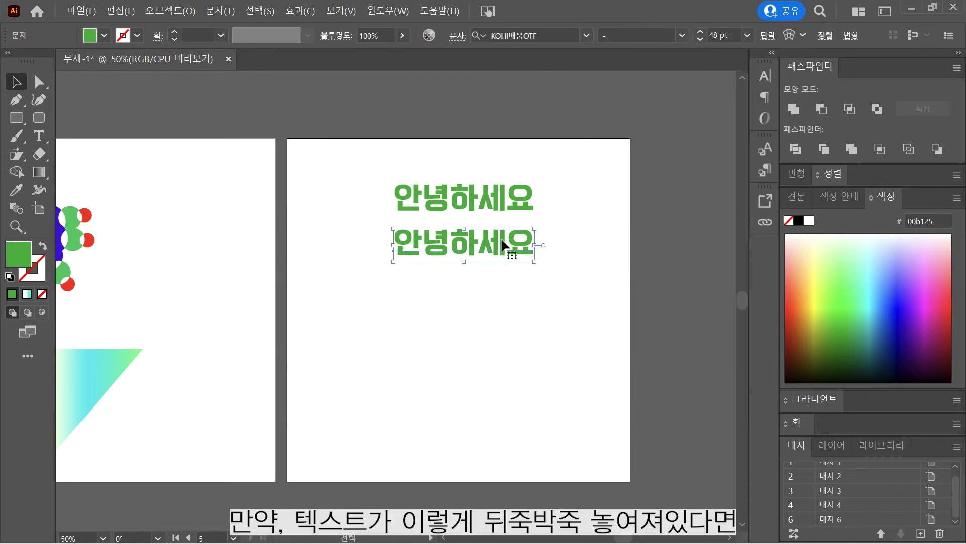
pyautogui.moveTo(489, 246); pyautogui.dragTo(459, 260)
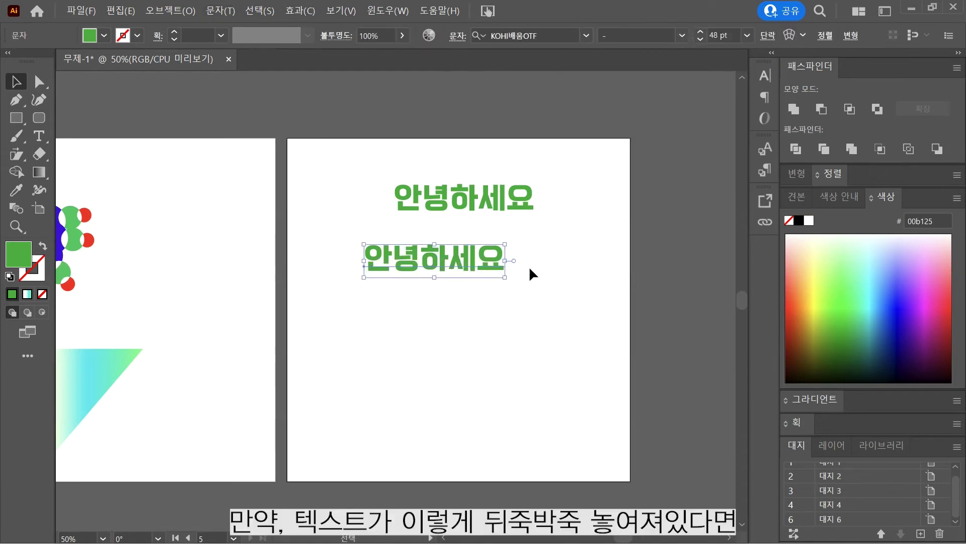
pyautogui.click(550, 306)
# Step: Align the two "안녕하세요" texts horizontally by their left edges, using the upper text as the key object, and deselect them
pyautogui.moveTo(552, 328); pyautogui.dragTo(384, 175)
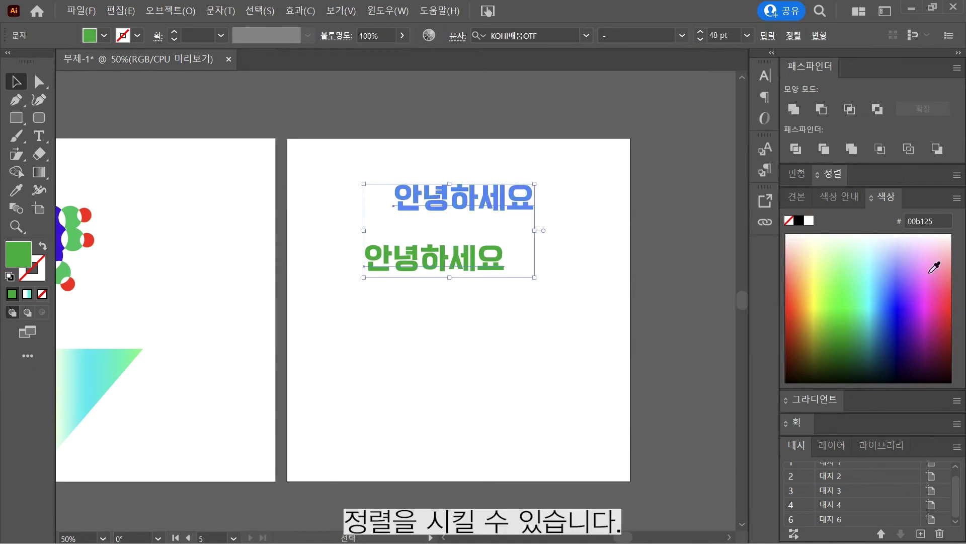
pyautogui.click(818, 177)
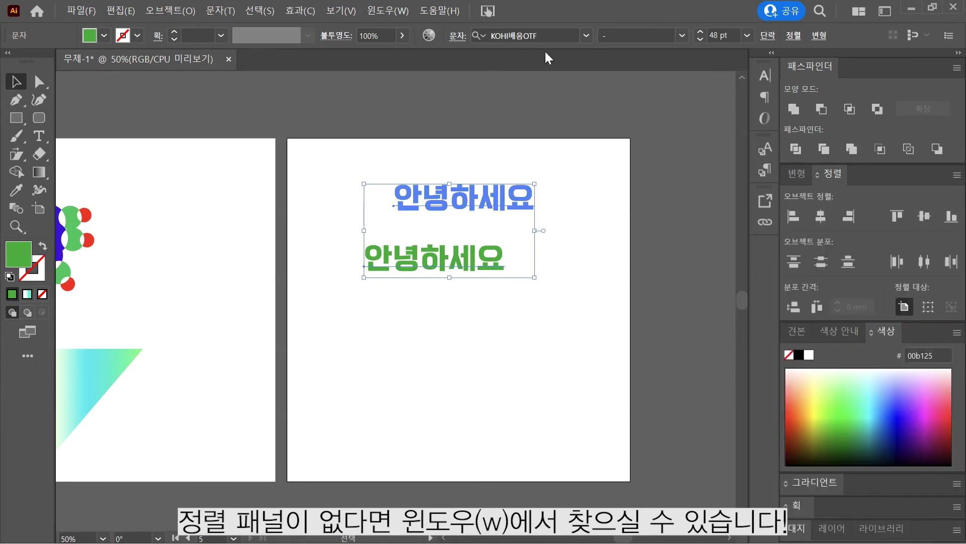
pyautogui.click(382, 11)
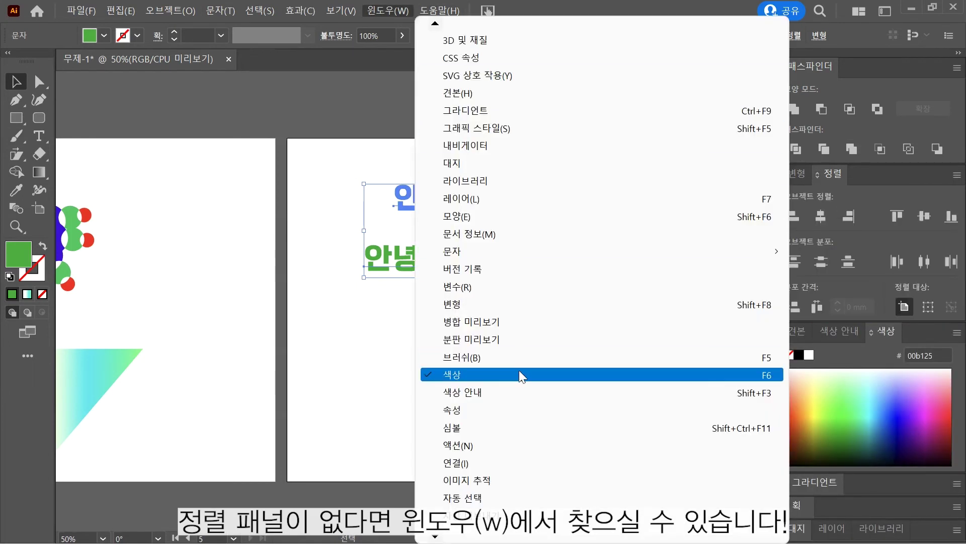
pyautogui.scroll(-4, 463, 484)
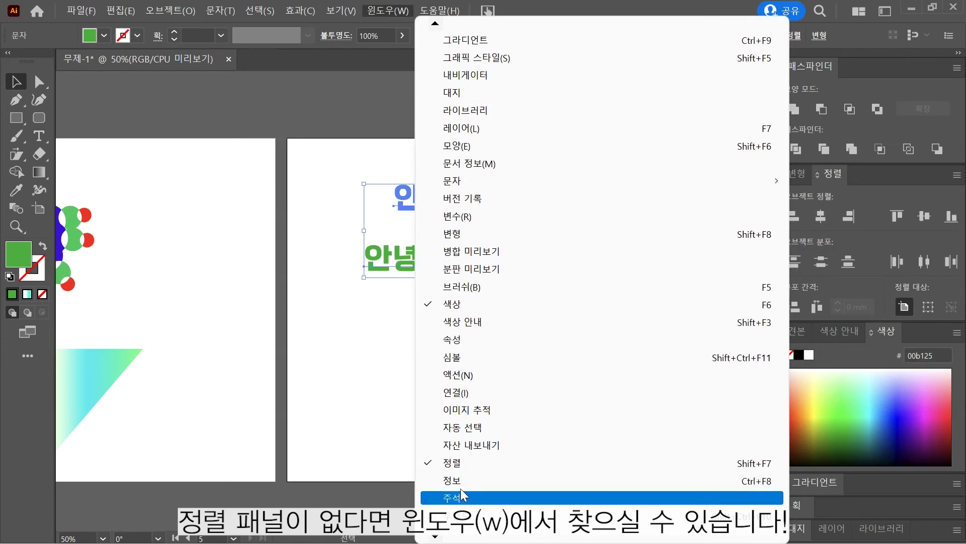
pyautogui.click(906, 184)
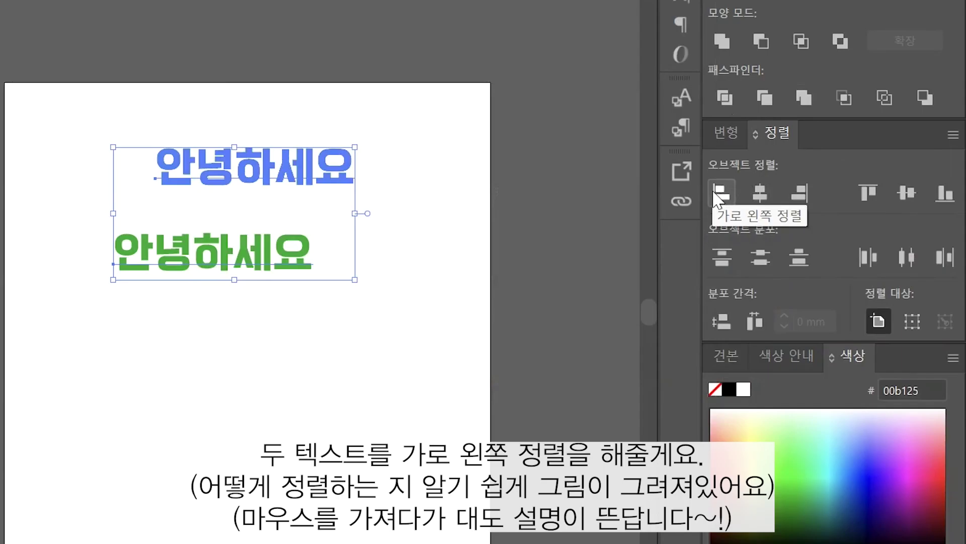
pyautogui.click(719, 194)
pyautogui.click(415, 320)
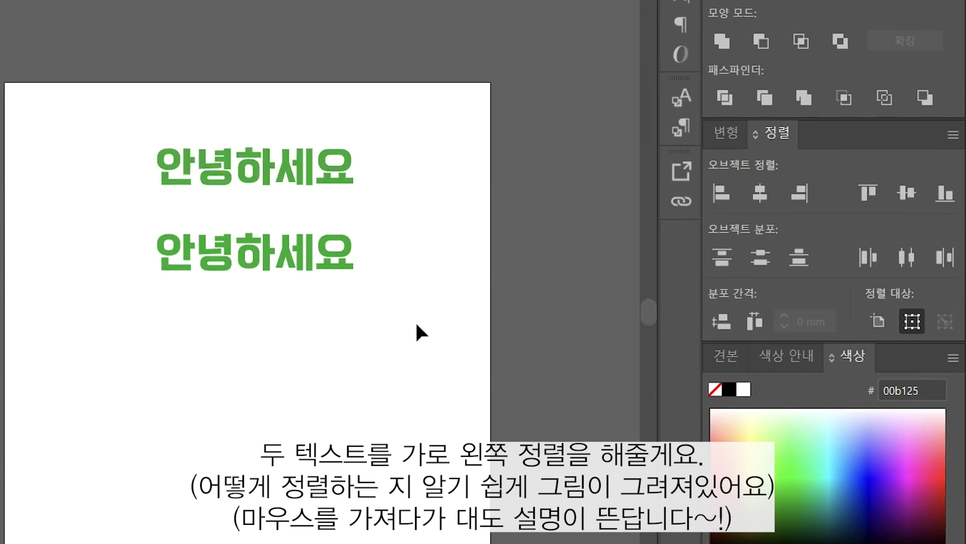
# Step: Duplicate both "안녕하세요" texts straight down to make a column of four lines, and deselect them
pyautogui.click(247, 259)
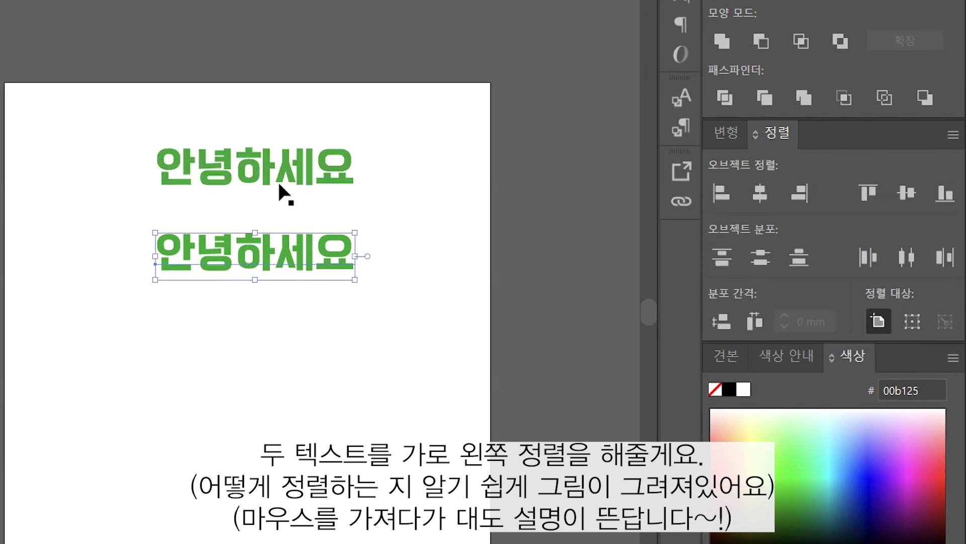
pyautogui.keyDown('shift'); pyautogui.click(274, 176); pyautogui.keyUp('shift')
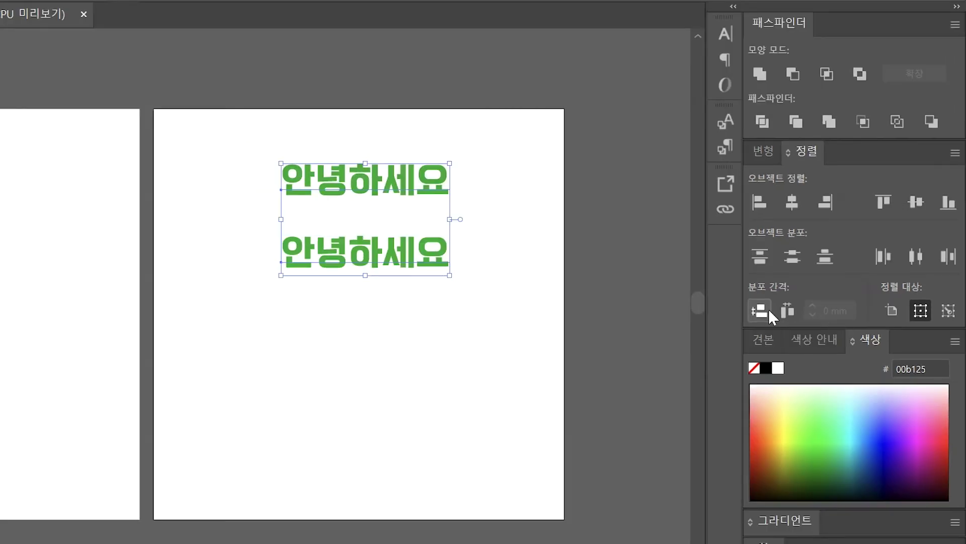
pyautogui.moveTo(430, 271); pyautogui.dragTo(430, 420)
pyautogui.click(533, 345)
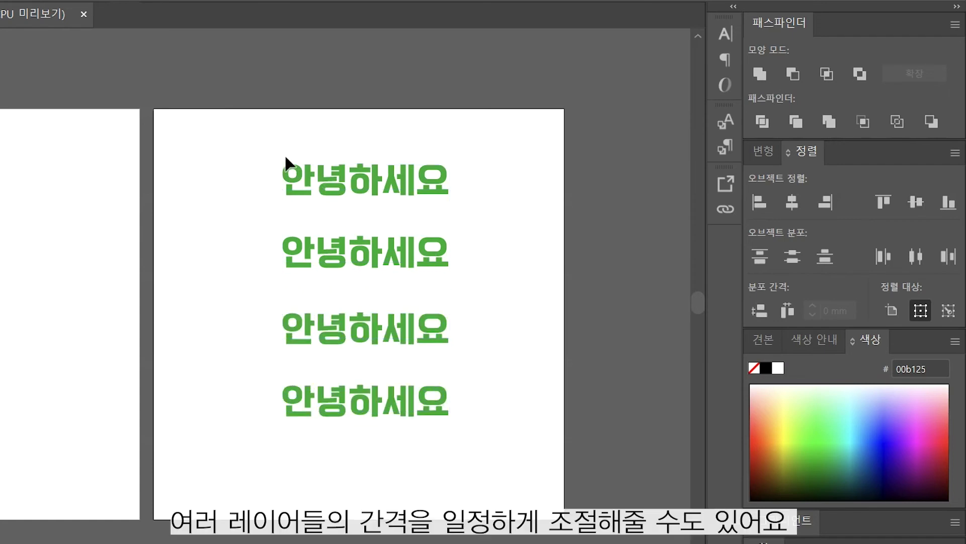
# Step: Move the third "안녕하세요" line up toward the second, distribute the vertical spacing of all four lines evenly, and deselect them
pyautogui.moveTo(355, 338); pyautogui.dragTo(355, 307)
pyautogui.moveTo(282, 160); pyautogui.dragTo(403, 433)
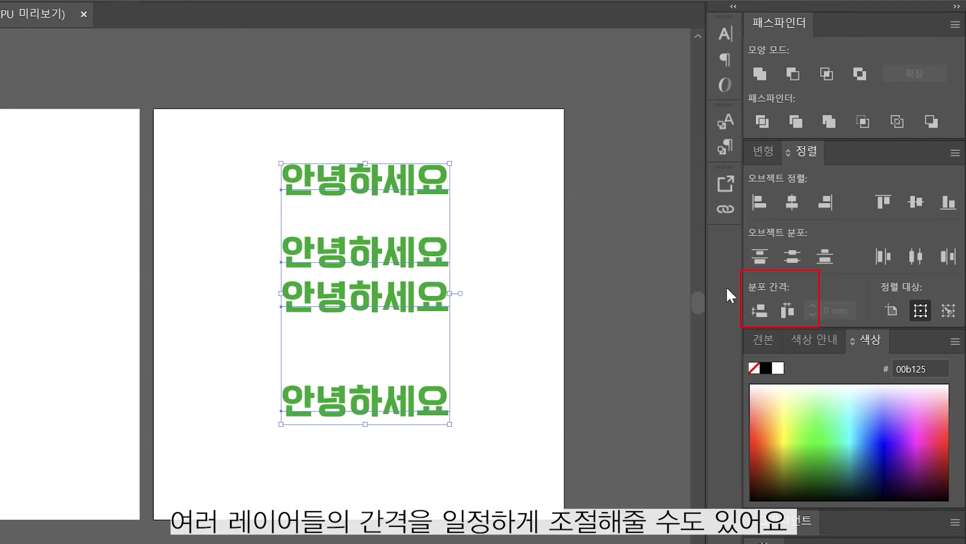
pyautogui.click(760, 311)
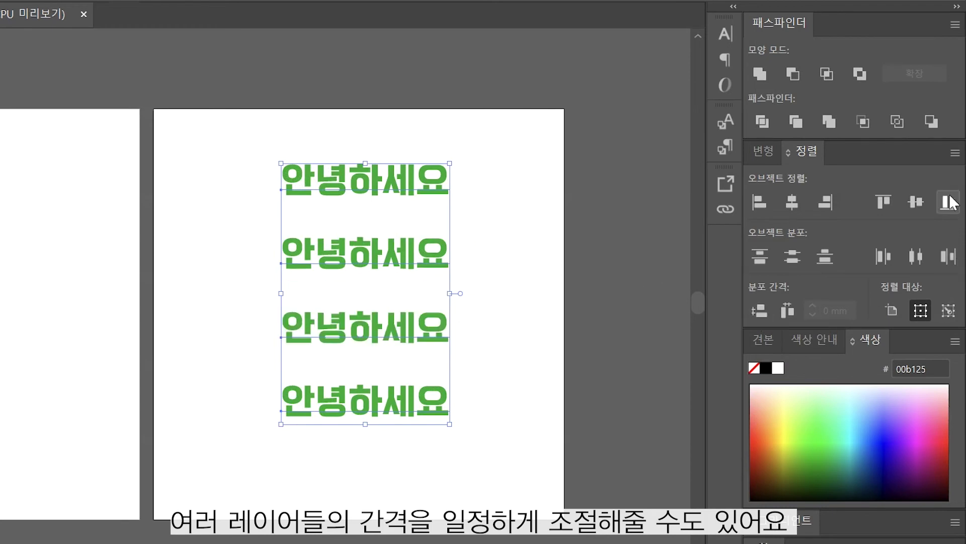
pyautogui.click(495, 398)
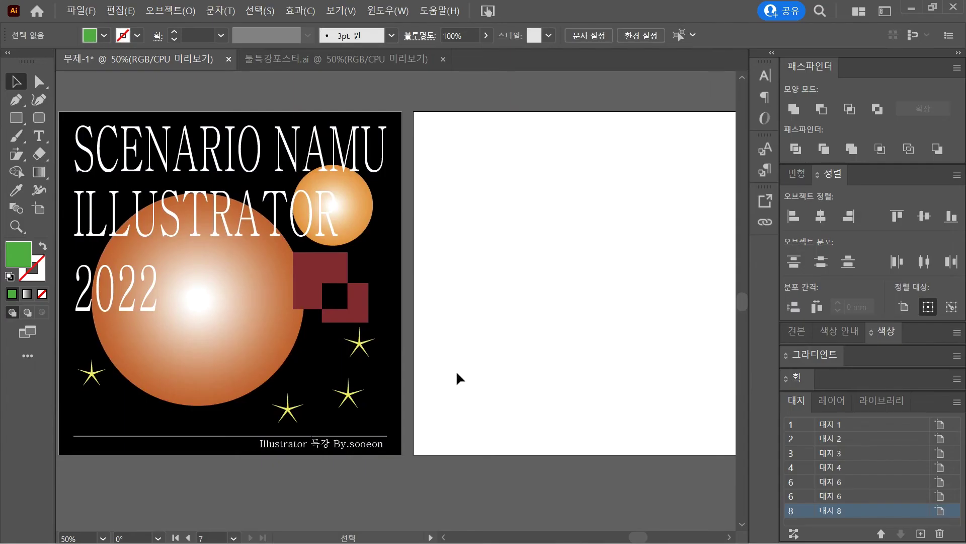
# Step: Create a 210 mm wide square rectangle on the blank artboard beside the poster and position it to cover the artboard exactly
pyautogui.hscroll(3, 514, 378)
pyautogui.hscroll(-3, 528, 378)
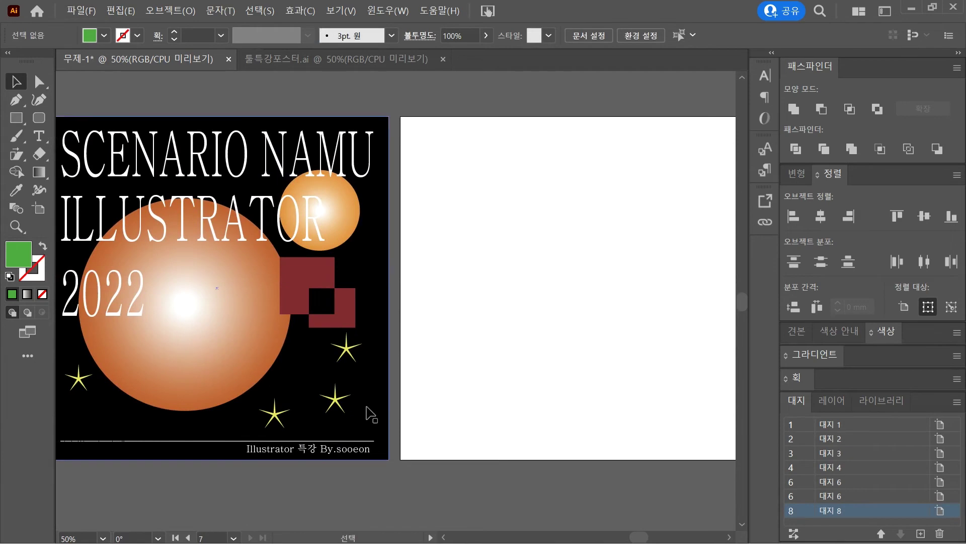
pyautogui.click(16, 117)
pyautogui.click(435, 214)
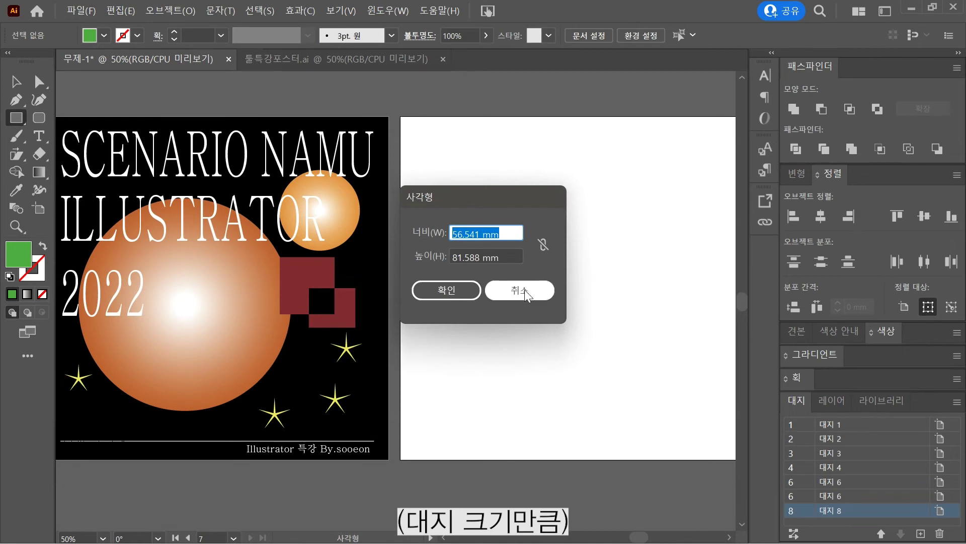
pyautogui.write('210')
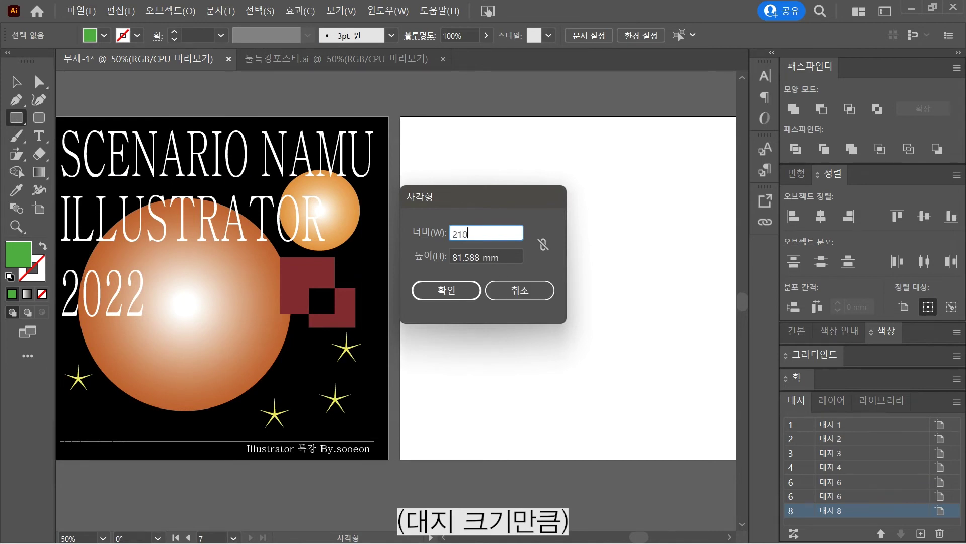
pyautogui.press('Tab')
pyautogui.write('2')
pyautogui.press('Return')
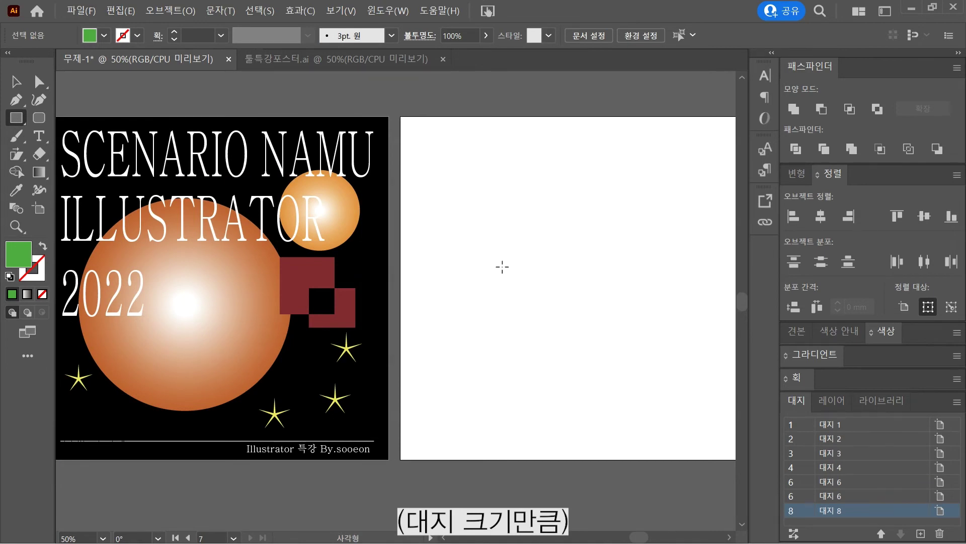
pyautogui.press('v')
pyautogui.moveTo(538, 267); pyautogui.dragTo(502, 169)
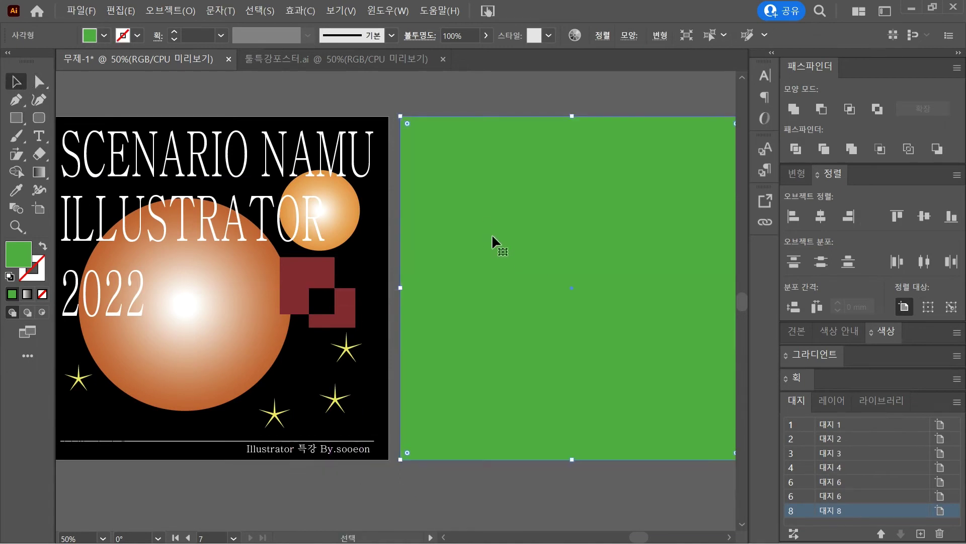
# Step: Fill the artboard-sized rectangle with black and deselect it
pyautogui.click(888, 334)
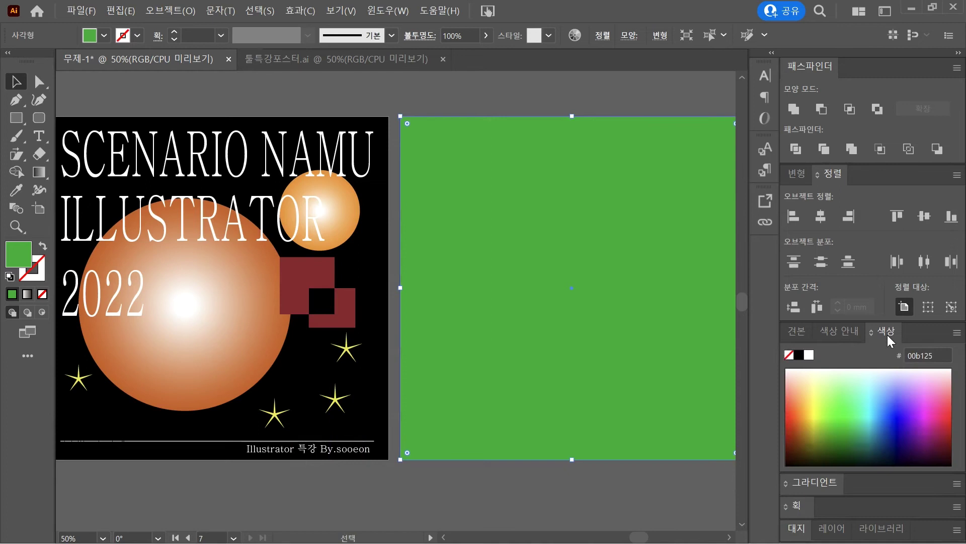
pyautogui.click(799, 355)
pyautogui.click(567, 502)
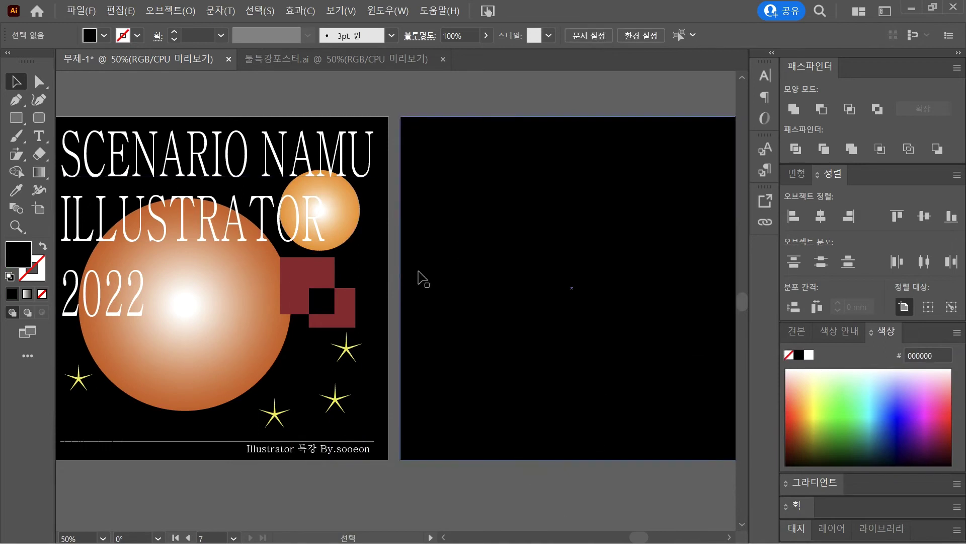
# Step: Lock the black background rectangle in the layer list and try moving it on the artboard to test the lock
pyautogui.click(828, 529)
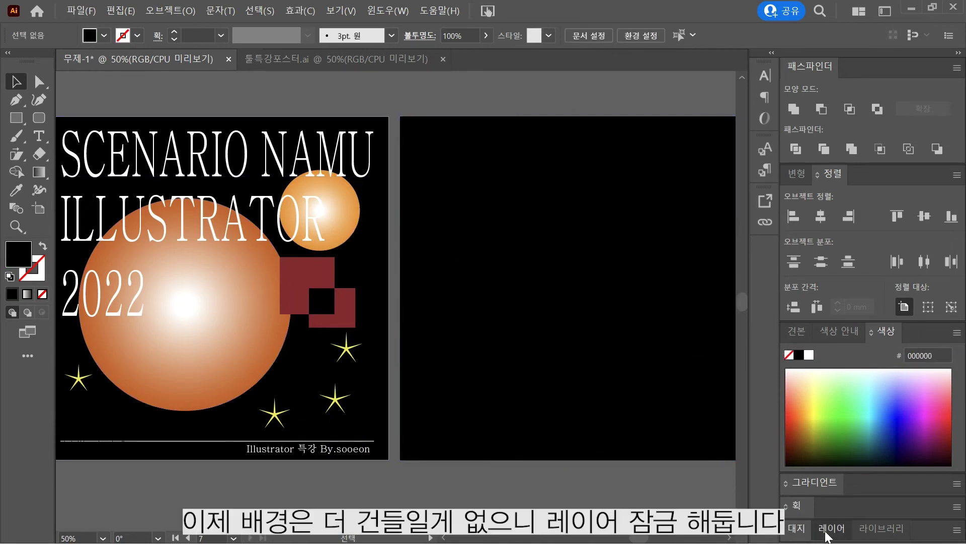
pyautogui.click(679, 334)
pyautogui.click(808, 441)
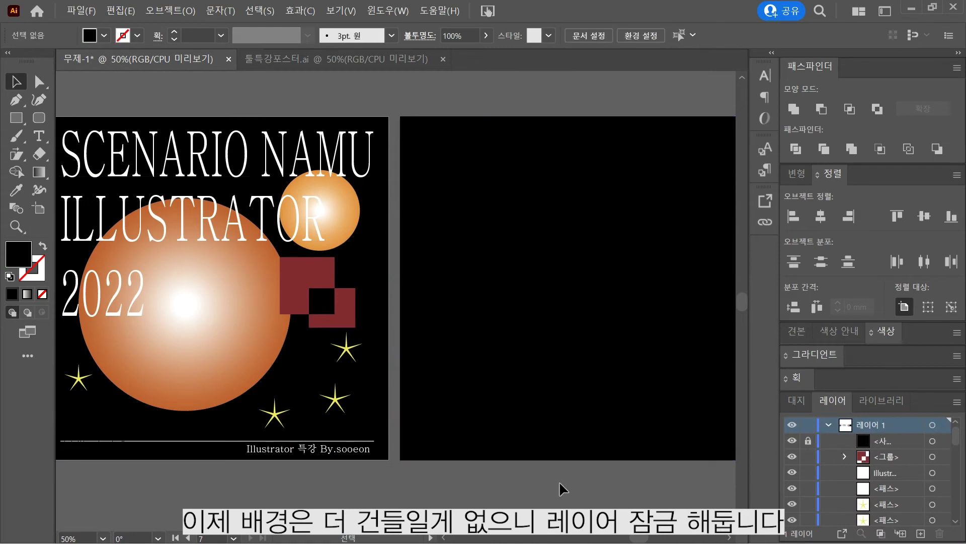
pyautogui.moveTo(561, 309); pyautogui.dragTo(649, 239)
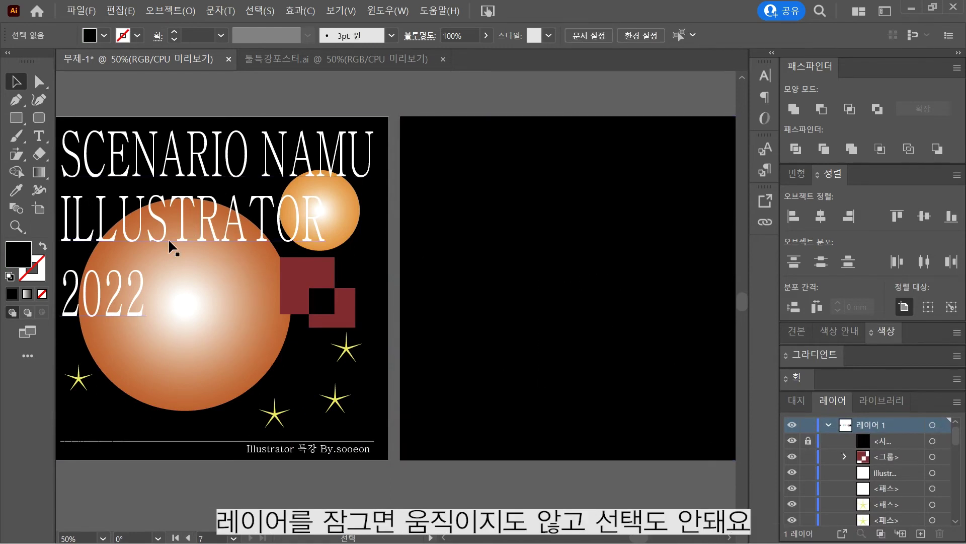
# Step: Start a text object near the top of the black artboard, clear its placeholder text, and set the fill to white
pyautogui.click(37, 137)
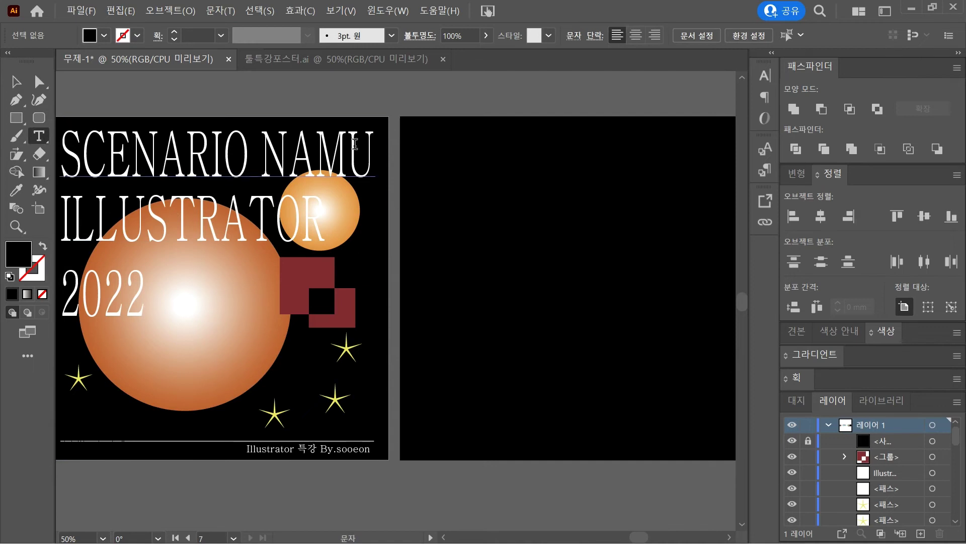
pyautogui.click(450, 160)
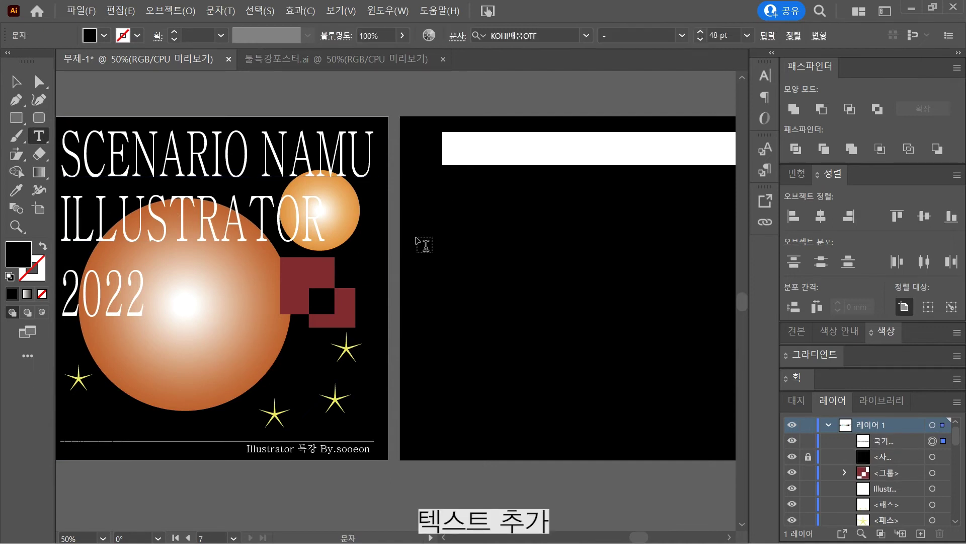
pyautogui.press('BackSpace')
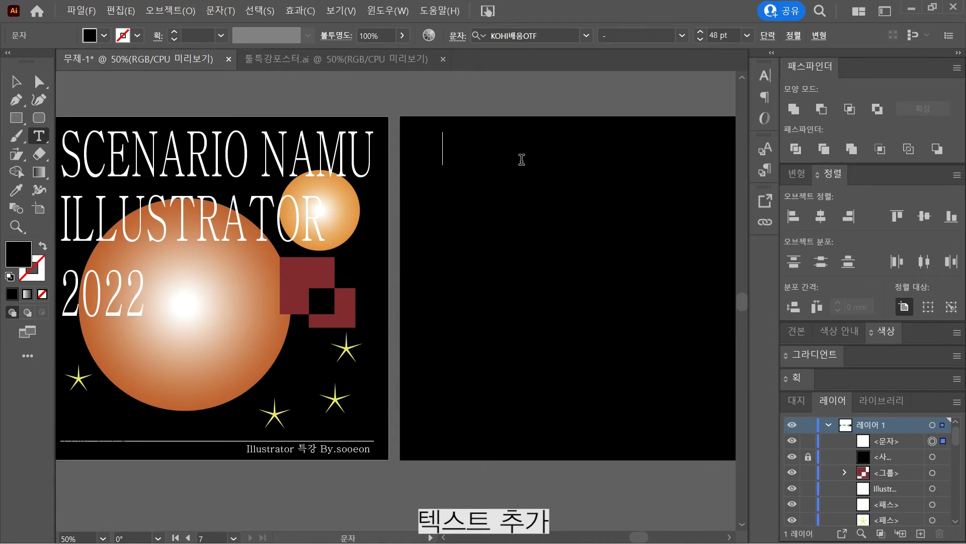
pyautogui.click(877, 333)
pyautogui.click(809, 355)
# Step: Enter the title "SCENARIO NAMU", "ILLUSTRATOR" and "2022" on three separate lines and finish editing the text
pyautogui.write('s')
pyautogui.press('BackSpace')
pyautogui.write('/')
pyautogui.press('BackSpace')
pyautogui.write('SCENAR')
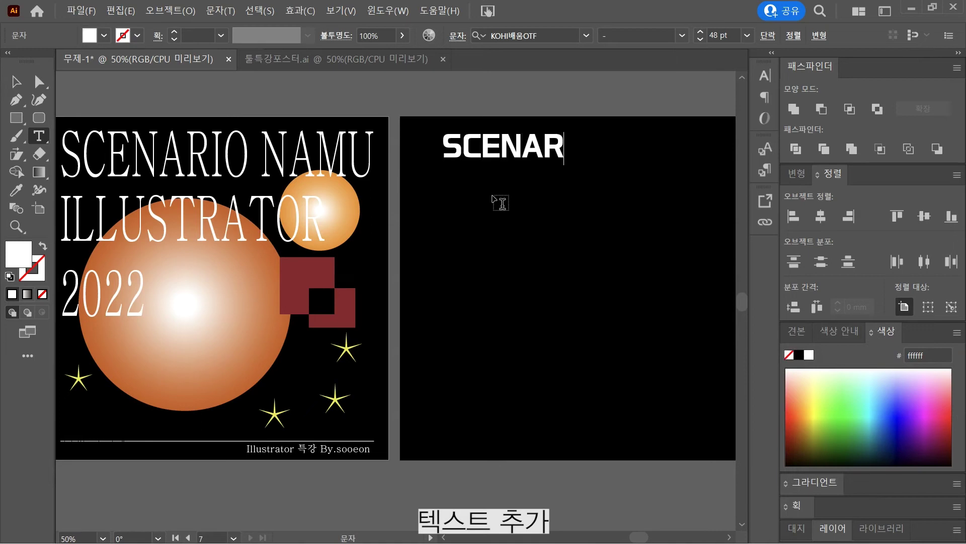
pyautogui.write('IO NAMU')
pyautogui.press('Return')
pyautogui.write('ILLUSTR')
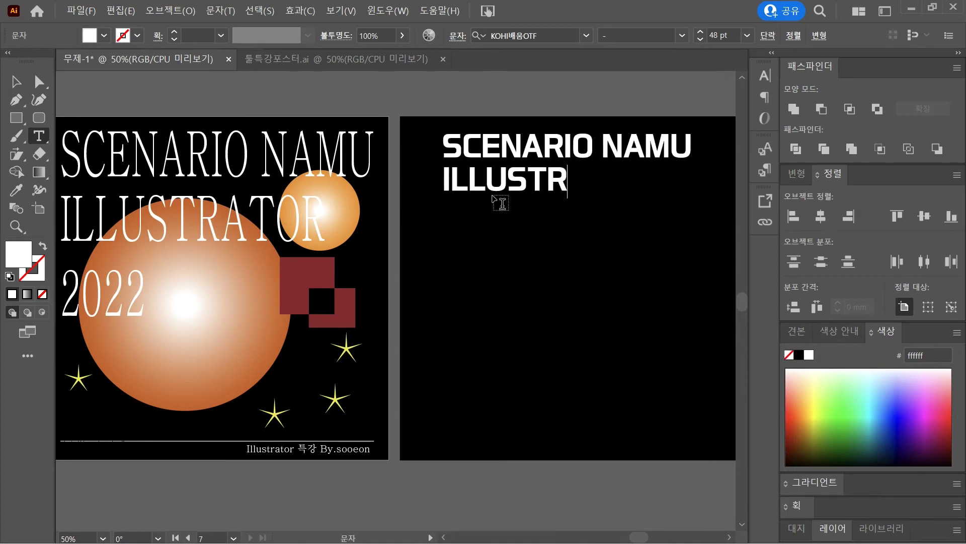
pyautogui.write('ATOR ')
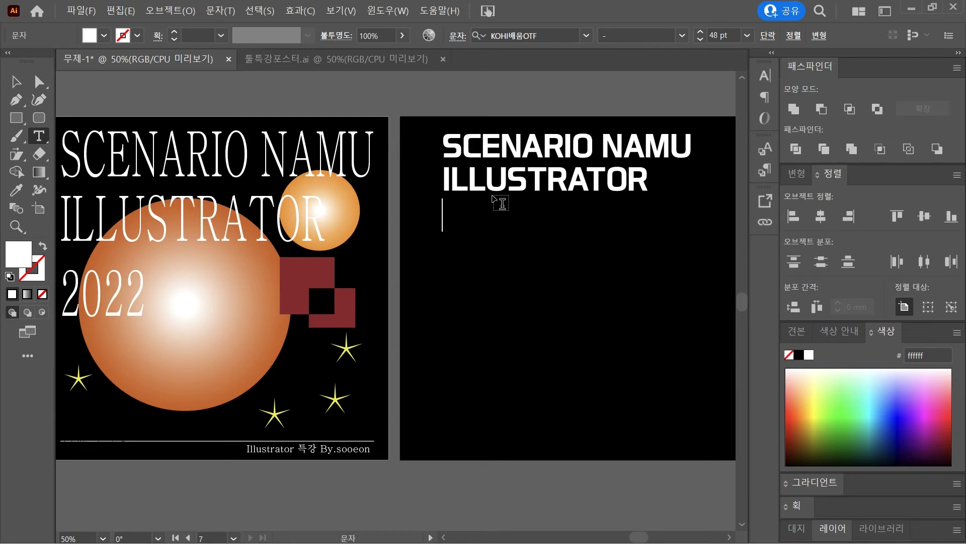
pyautogui.write('2022')
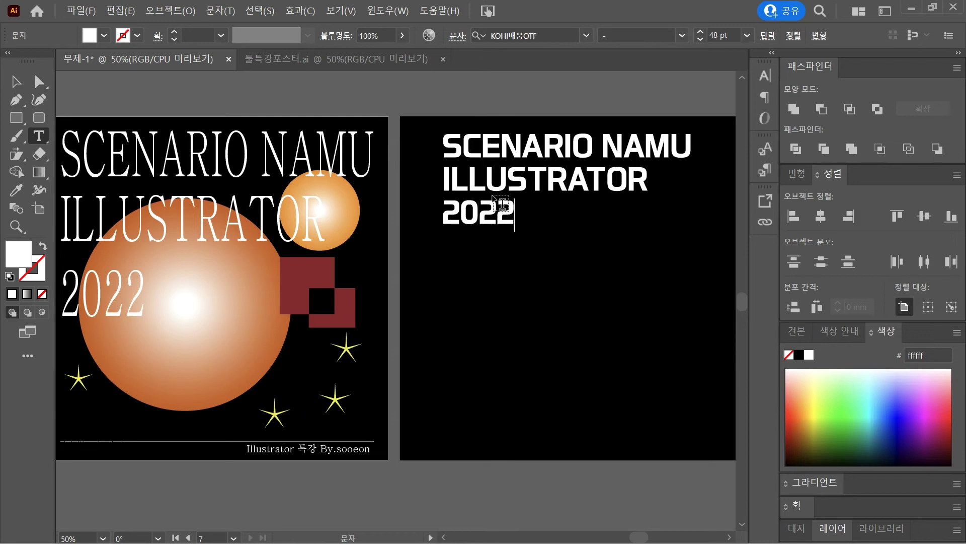
pyautogui.click(16, 81)
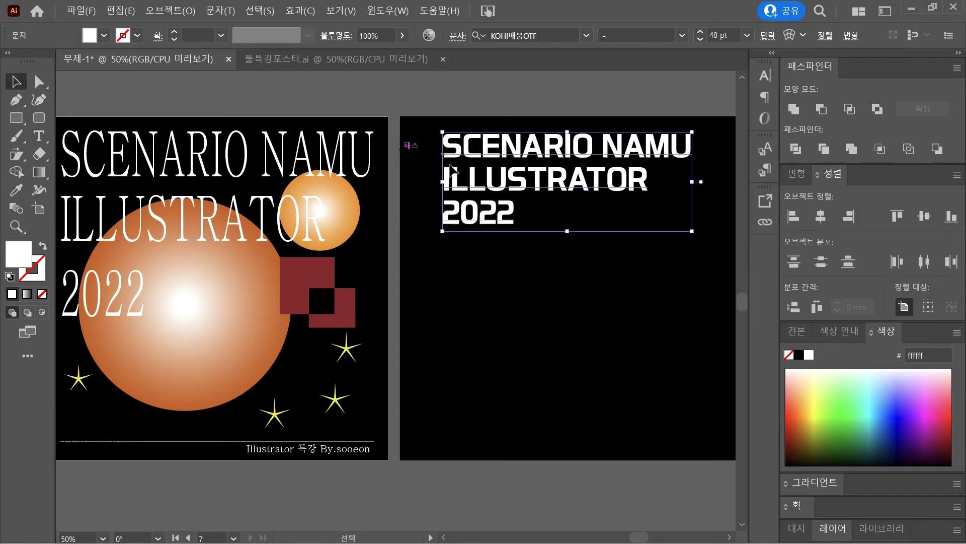
# Step: Increase the leading of the three-line title to a little over 83 pt and collapse the character settings
pyautogui.click(765, 76)
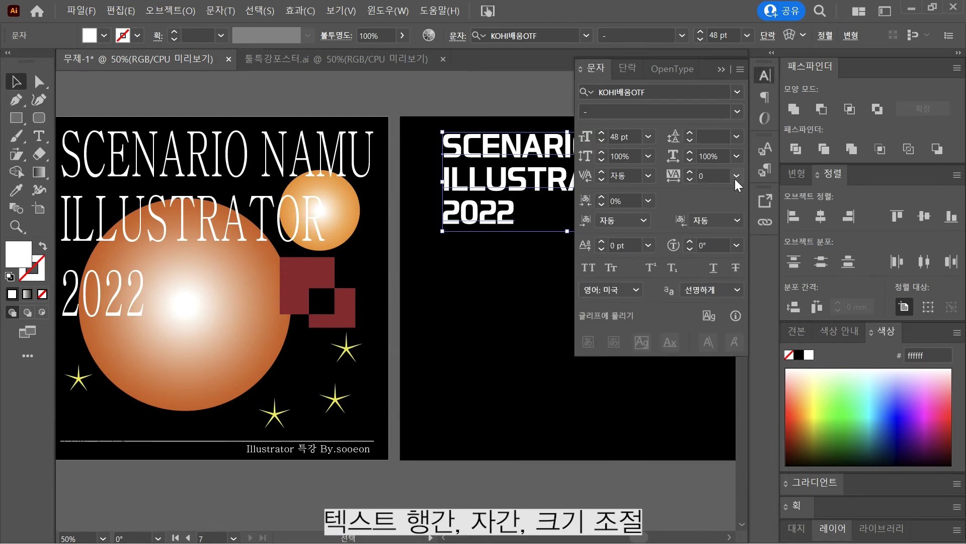
pyautogui.click(689, 136)
pyautogui.click(689, 135)
pyautogui.click(689, 136)
pyautogui.click(689, 136)
pyautogui.click(689, 134)
pyautogui.click(689, 134)
pyautogui.click(689, 134)
pyautogui.click(689, 134)
pyautogui.click(689, 134)
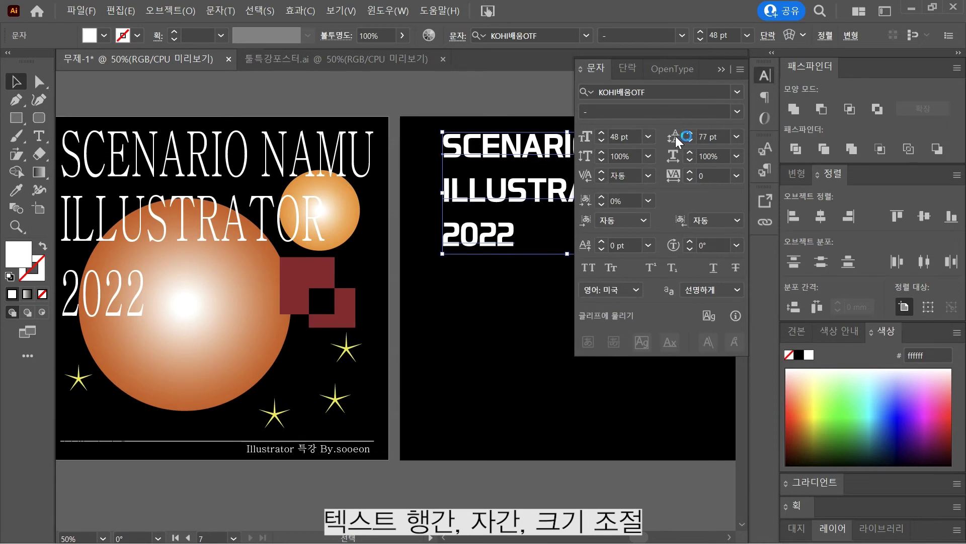
pyautogui.click(690, 133)
pyautogui.click(690, 133)
pyautogui.click(689, 134)
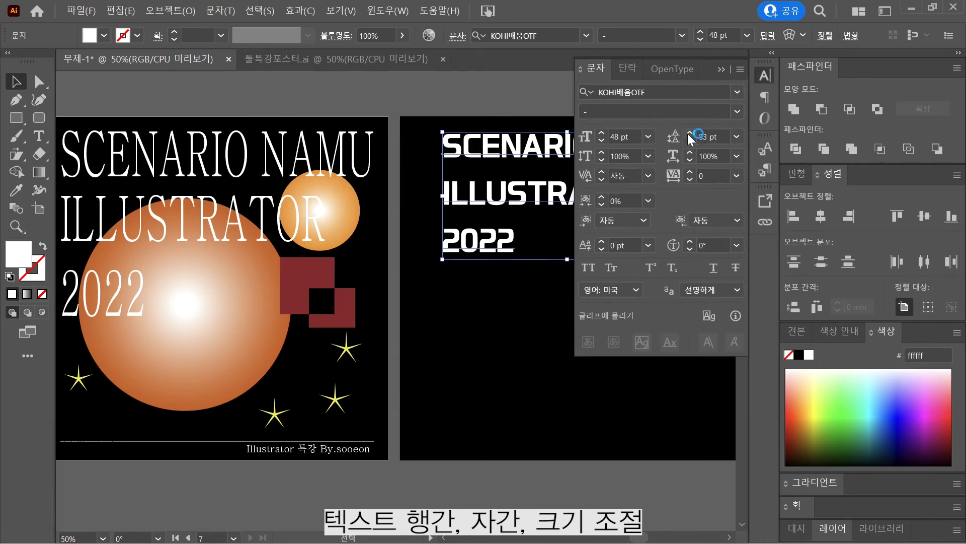
pyautogui.click(765, 77)
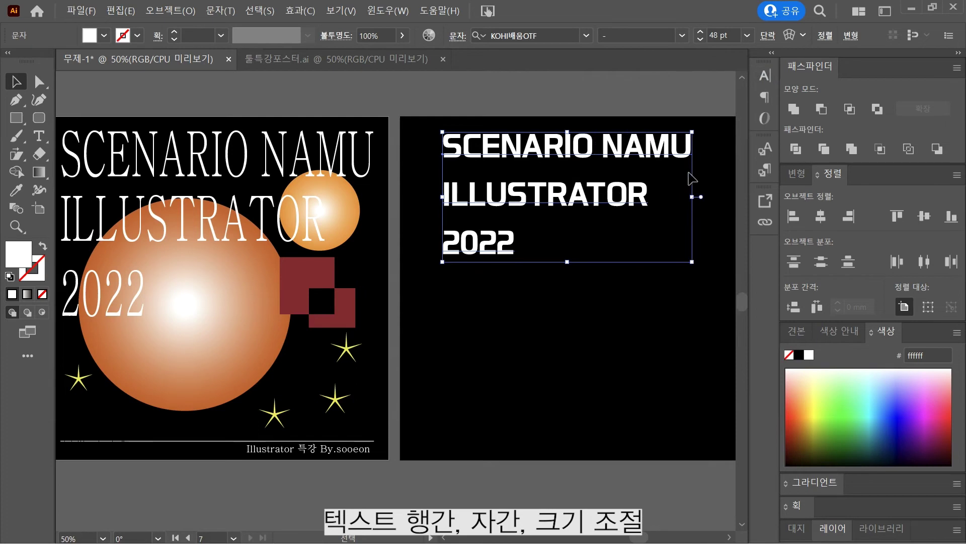
# Step: Set the title text's font size to 59 pt and collapse the character settings
pyautogui.click(765, 76)
pyautogui.click(603, 133)
pyautogui.click(604, 133)
pyautogui.click(604, 133)
pyautogui.click(608, 132)
pyautogui.click(608, 132)
pyautogui.click(608, 132)
pyautogui.click(608, 132)
pyautogui.click(608, 132)
pyautogui.click(608, 132)
pyautogui.click(608, 132)
pyautogui.click(608, 132)
pyautogui.click(722, 69)
# Step: Move the title text slightly to the left, center it horizontally on the black artboard, and deselect it
pyautogui.hscroll(4, 503, 277)
pyautogui.moveTo(512, 205); pyautogui.dragTo(489, 205)
pyautogui.click(670, 192)
pyautogui.click(555, 205)
pyautogui.click(821, 218)
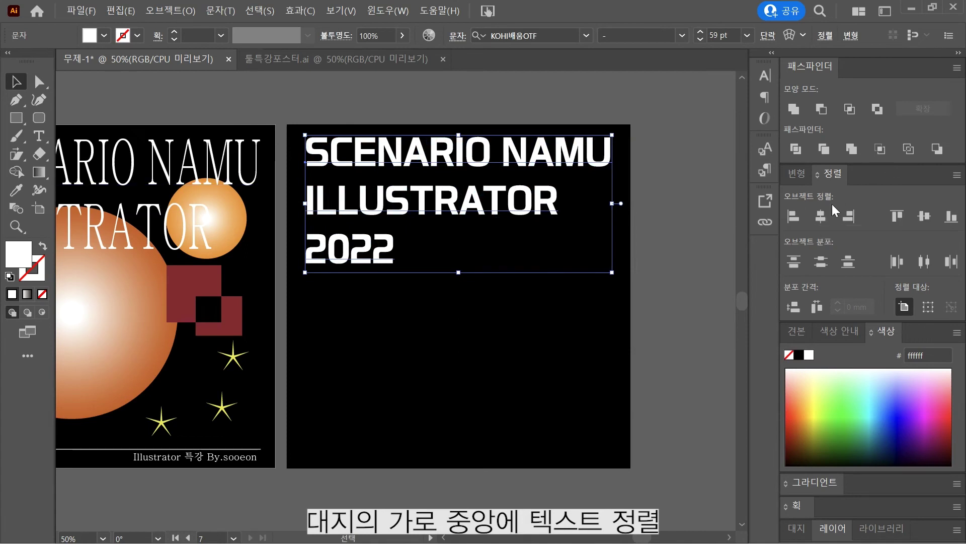
pyautogui.click(673, 224)
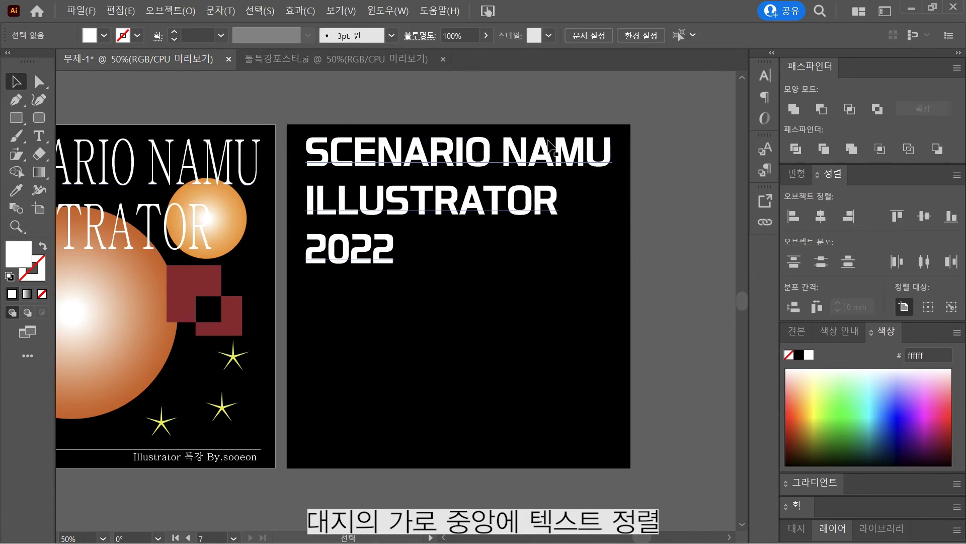
# Step: Stretch the title text vertically from its lower edge so the letters become taller at the same width, and deselect it
pyautogui.click(554, 212)
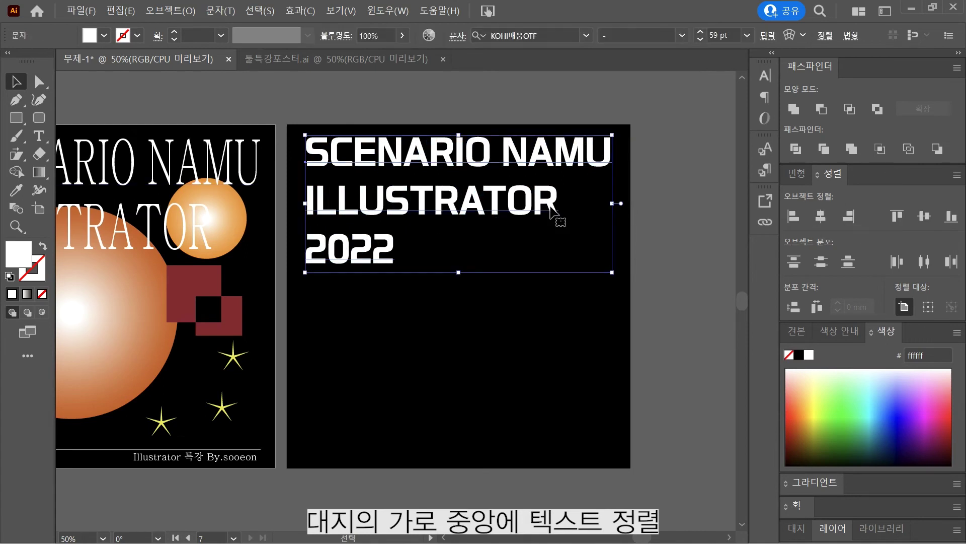
pyautogui.click(684, 166)
pyautogui.scroll(-1, 589, 189)
pyautogui.click(511, 179)
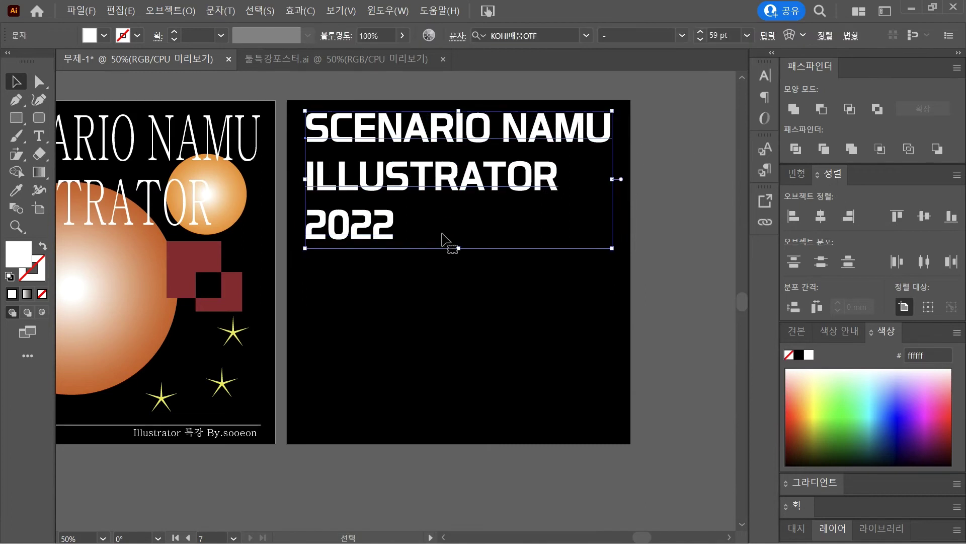
pyautogui.moveTo(456, 255); pyautogui.dragTo(586, 261)
pyautogui.click(648, 219)
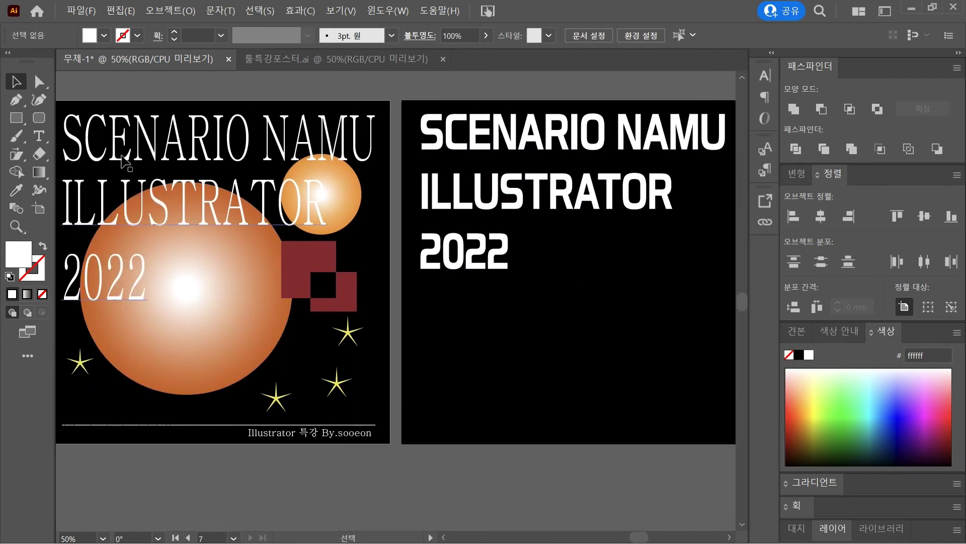
# Step: Draw a large white circle around the middle of the black artboard and a smaller one at its upper right, over the title
pyautogui.hscroll(3, 184, 162)
pyautogui.moveTo(16, 118); pyautogui.dragTo(60, 147)
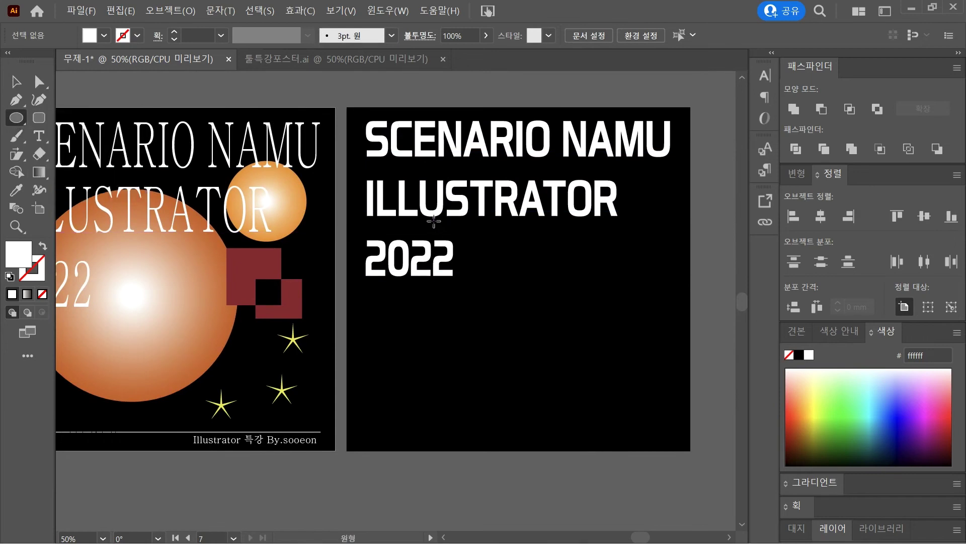
pyautogui.moveTo(425, 213); pyautogui.dragTo(589, 384)
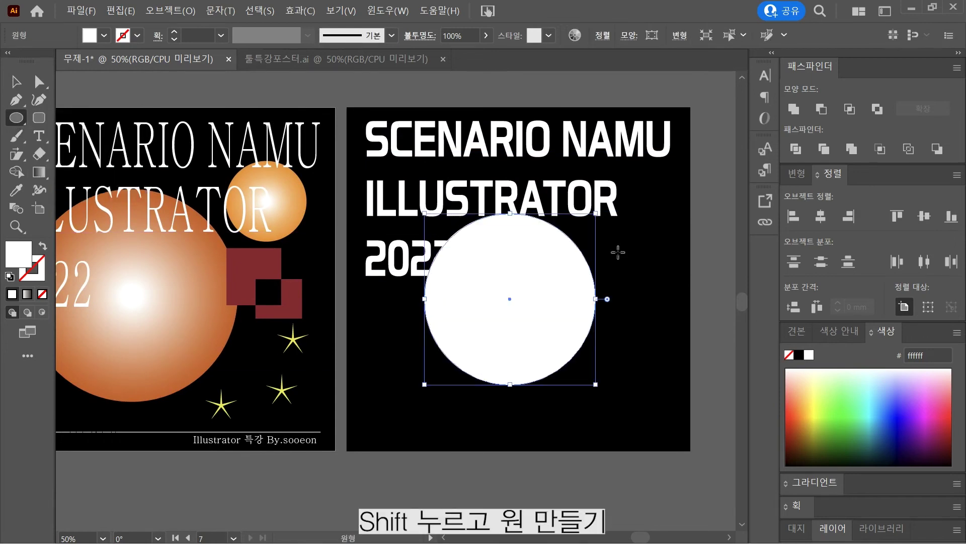
pyautogui.moveTo(580, 161); pyautogui.dragTo(656, 237)
pyautogui.press('v')
# Step: Try a light green 8eff4e fill on the large circle, and replace it with the orange radial gradient sampled from the poster's large circle
pyautogui.click(488, 287)
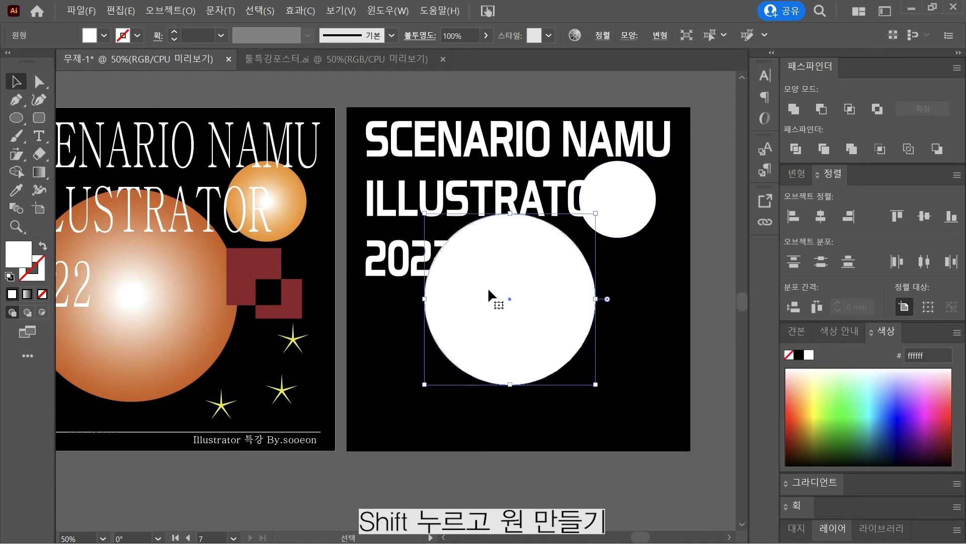
pyautogui.moveTo(860, 401); pyautogui.dragTo(807, 429)
pyautogui.moveTo(919, 391); pyautogui.dragTo(861, 401)
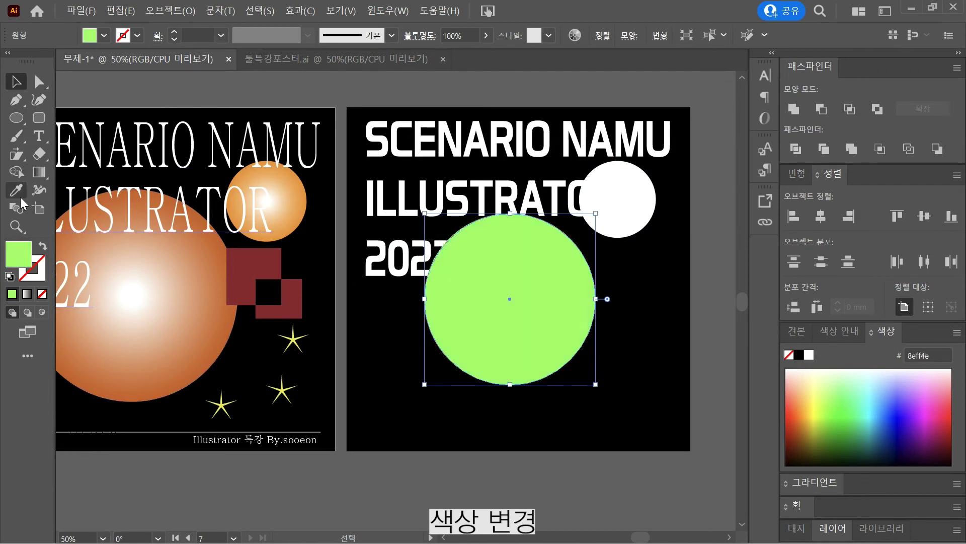
pyautogui.press('i')
pyautogui.click(132, 295)
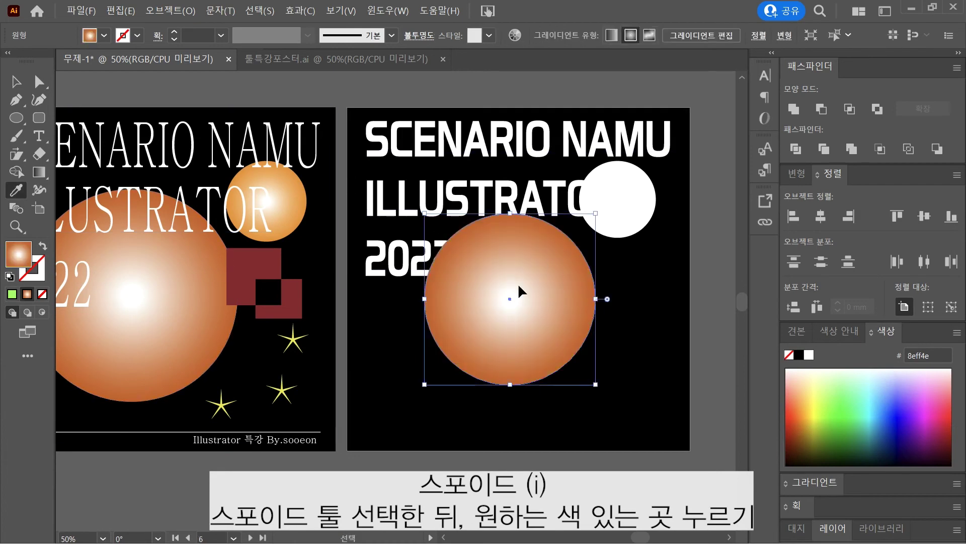
# Step: Undo the sampled gradient on the large circle and set its fill colour to da5d0f
pyautogui.hotkey('ctrl', 'z')
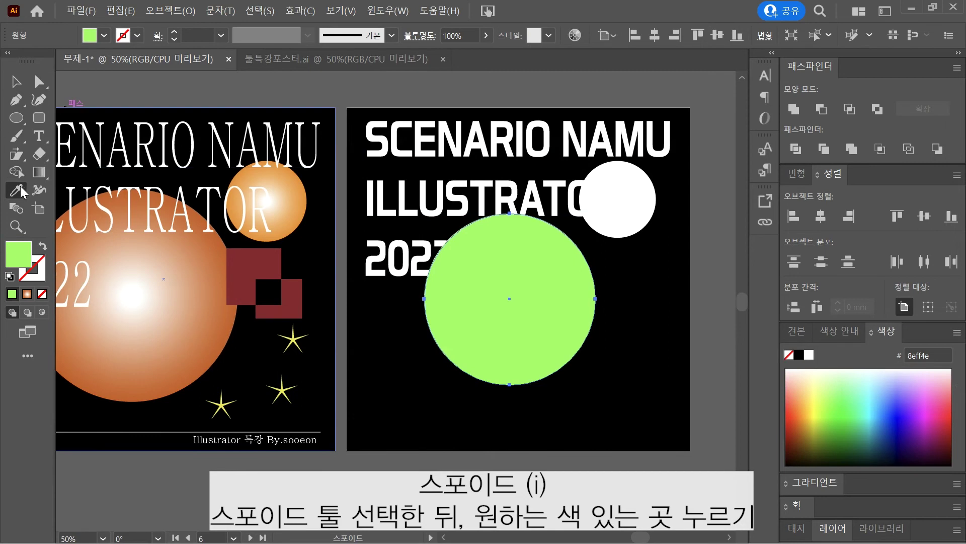
pyautogui.click(16, 81)
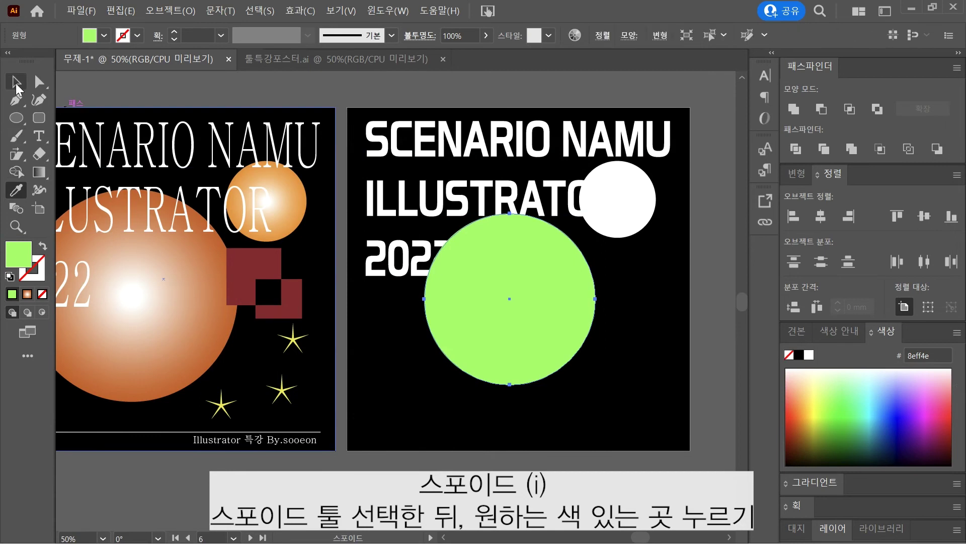
pyautogui.click(915, 355)
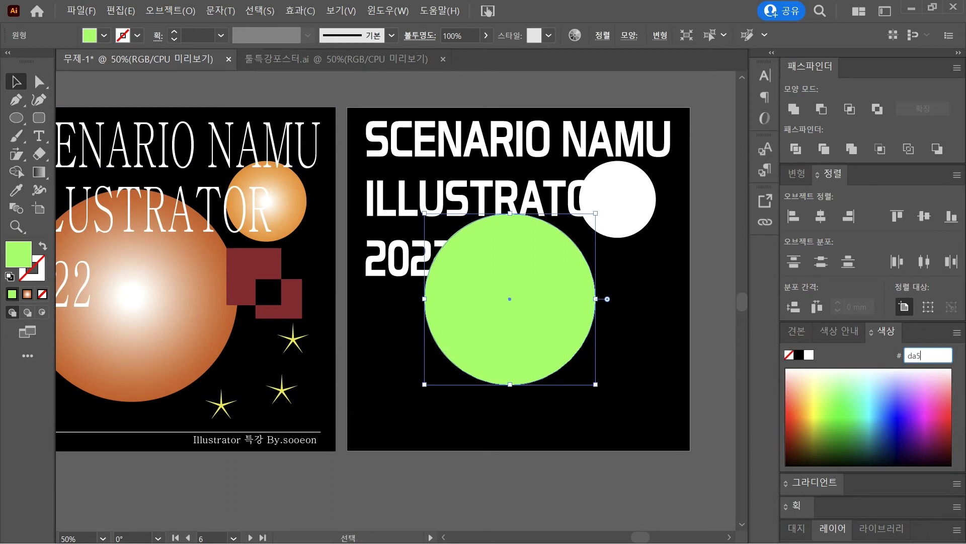
pyautogui.write('f')
pyautogui.press('Return')
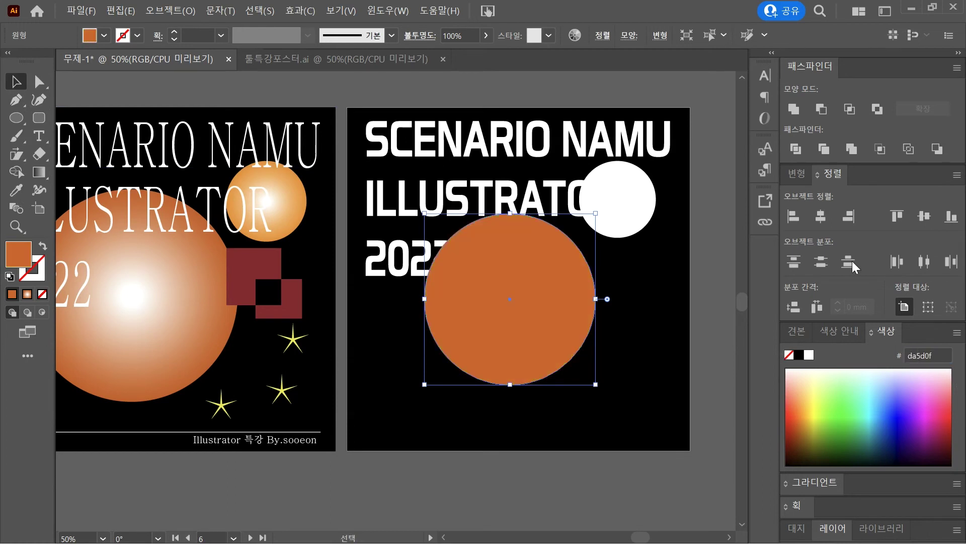
# Step: Set the fill colour of the small white circle at the end of the title's second line to f18d1a
pyautogui.click(624, 200)
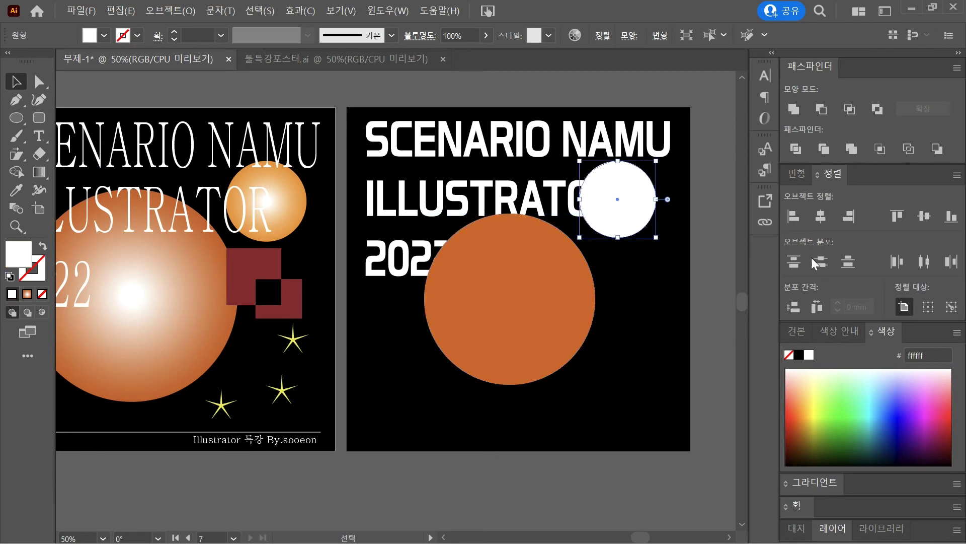
pyautogui.click(925, 355)
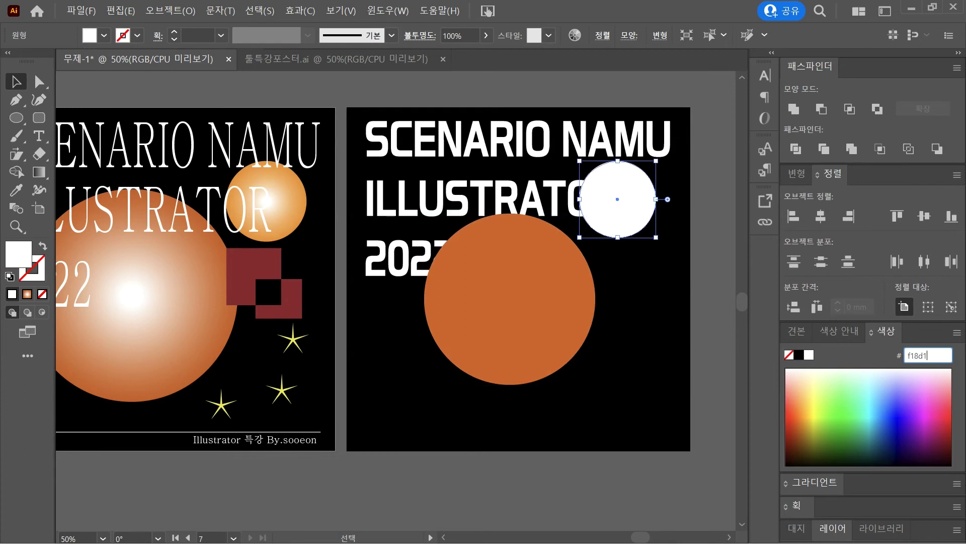
pyautogui.press('Return')
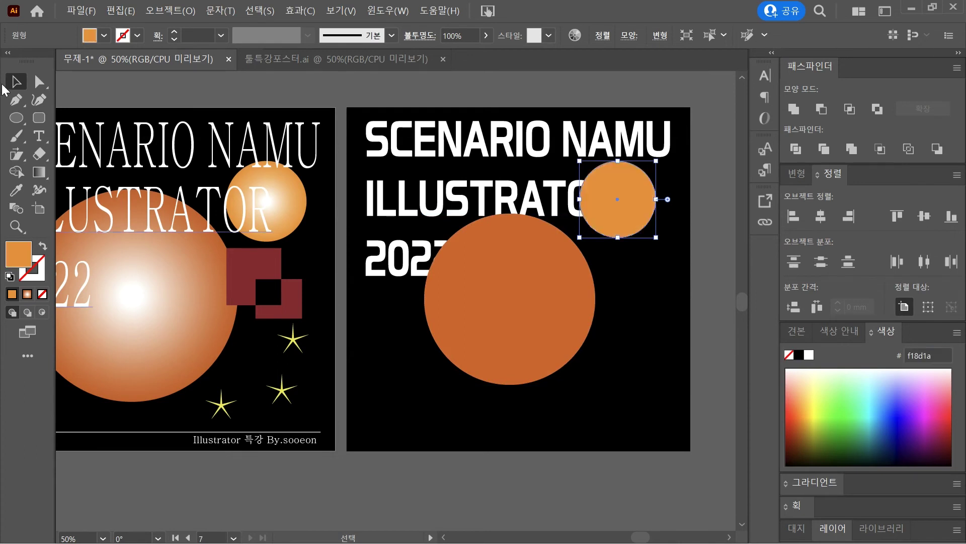
# Step: Reselect the small circle and fill it with the current white-to-dark-orange radial gradient
pyautogui.click(695, 253)
pyautogui.click(608, 211)
pyautogui.click(796, 492)
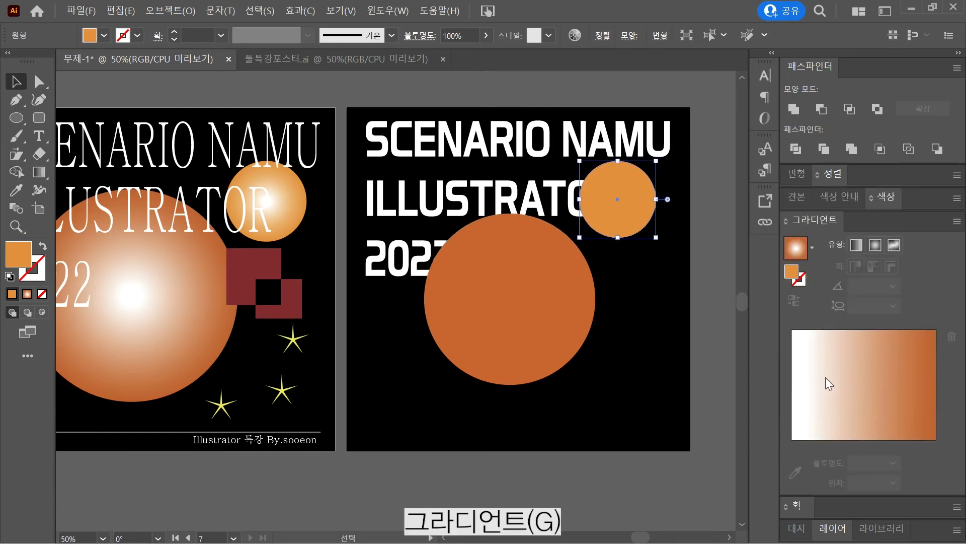
pyautogui.click(805, 254)
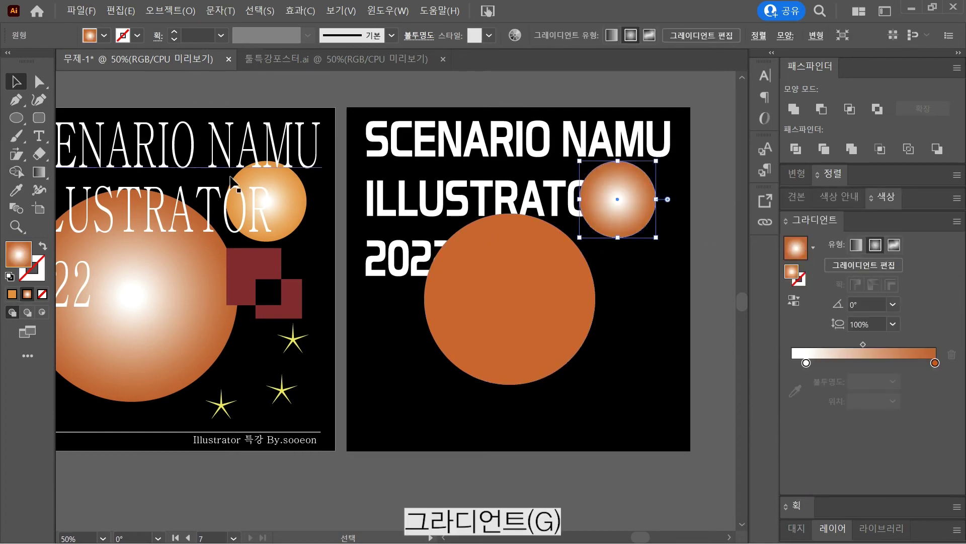
# Step: Try the linear and freeform gradient types on the small circle, and return it to the radial type
pyautogui.click(857, 249)
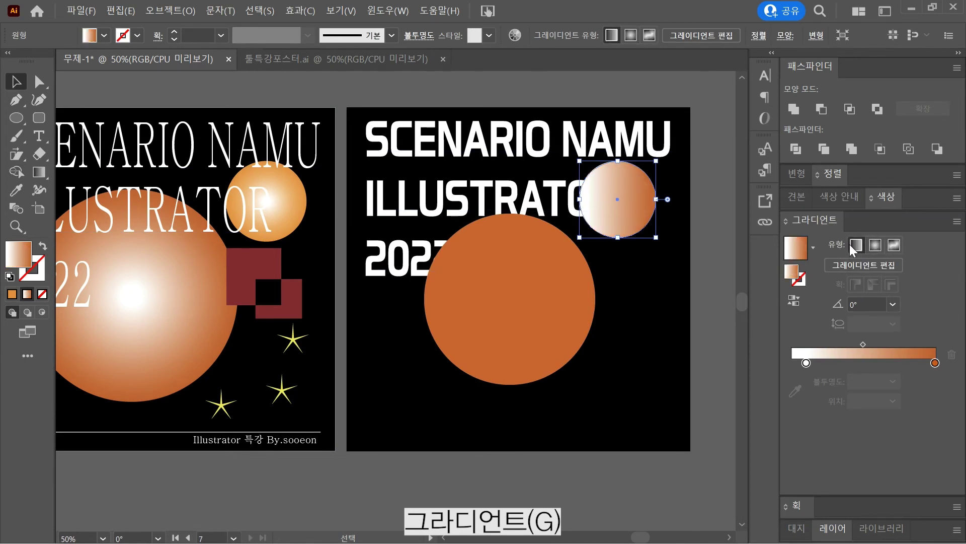
pyautogui.click(875, 245)
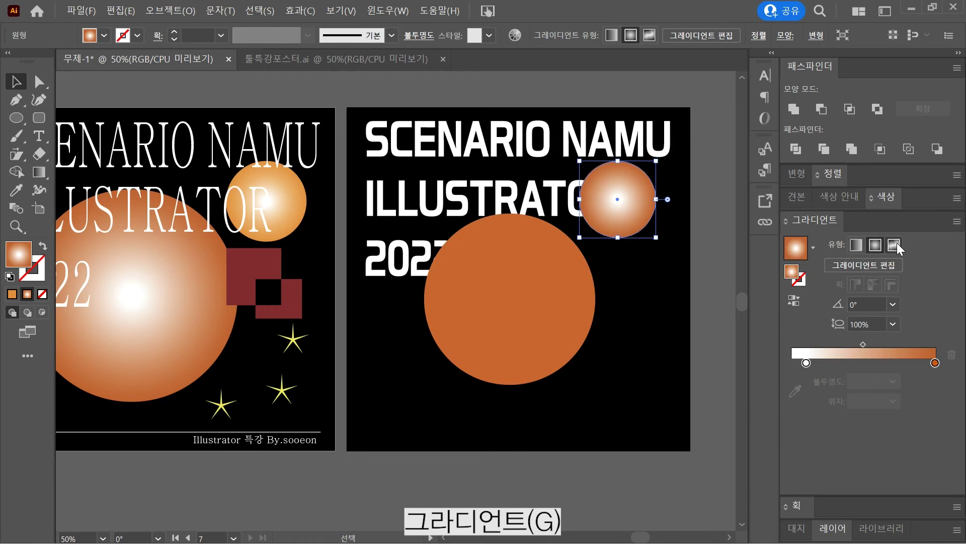
pyautogui.click(895, 245)
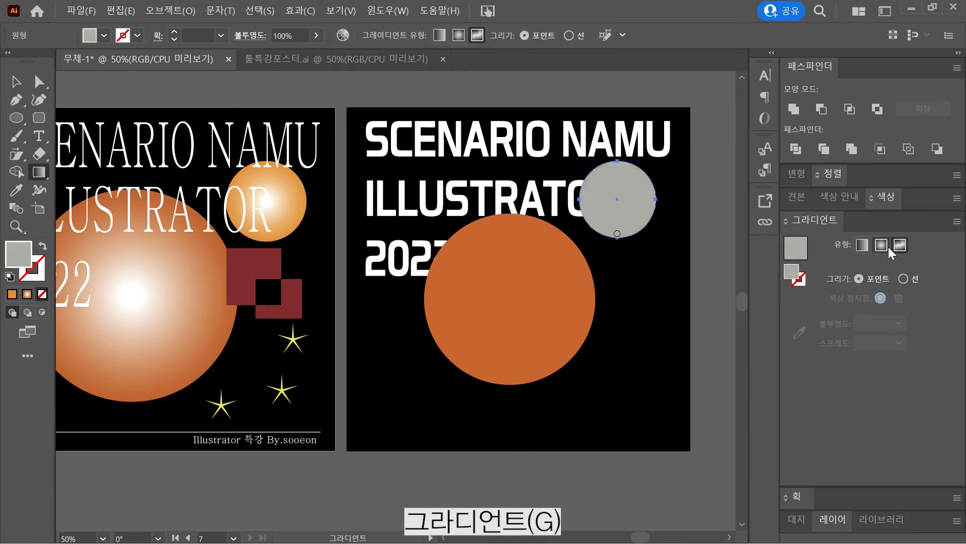
pyautogui.click(888, 246)
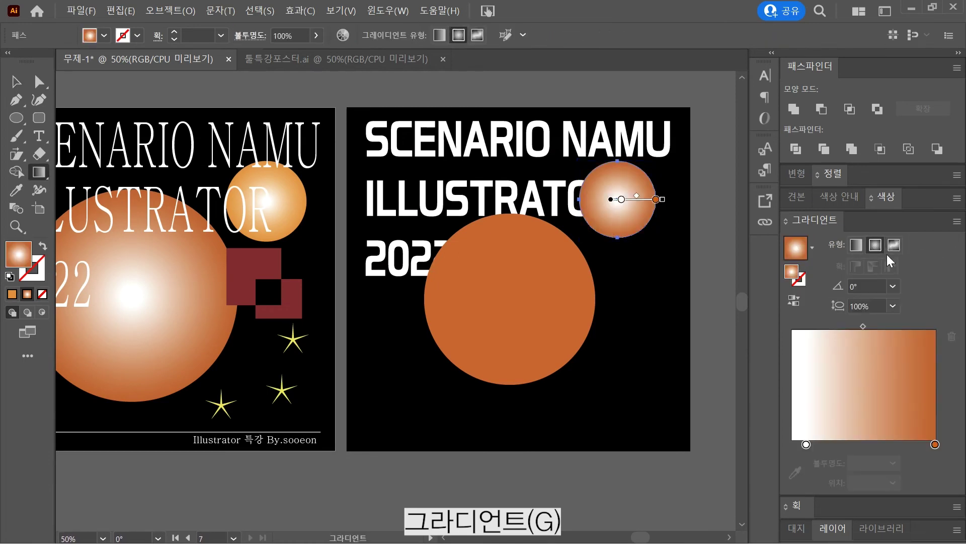
# Step: Set the outer colour stop of the small circle's radial gradient to f18d1a, and return to the Selection tool
pyautogui.click(935, 444)
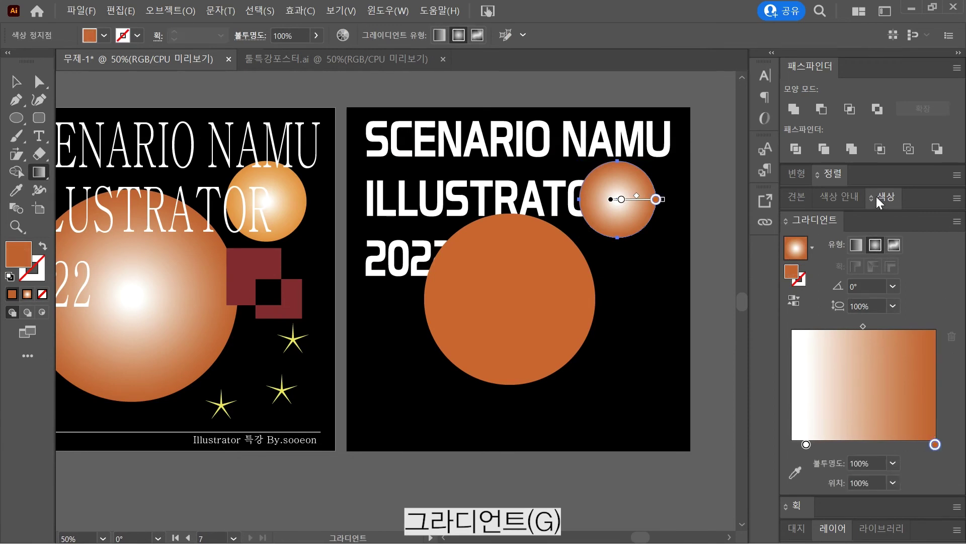
pyautogui.click(878, 202)
pyautogui.click(921, 221)
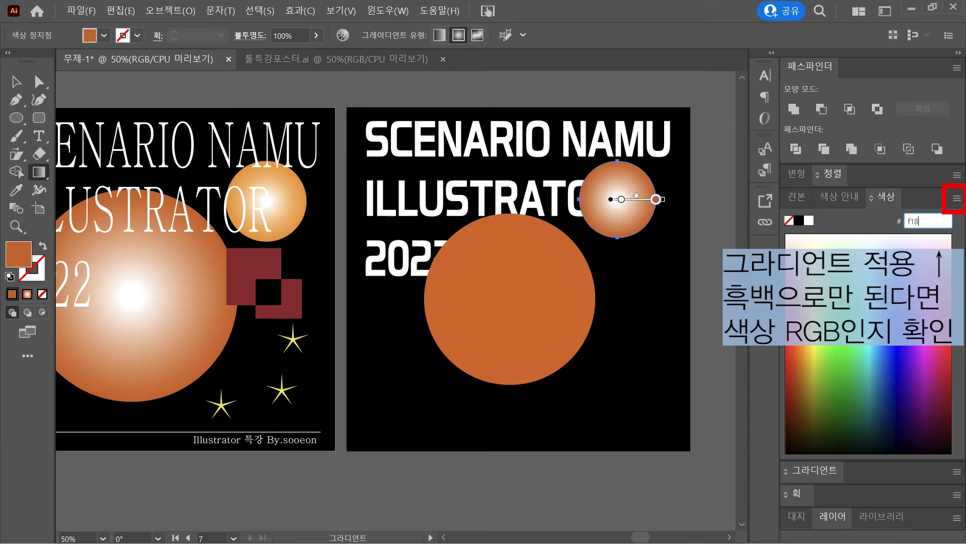
pyautogui.press('Return')
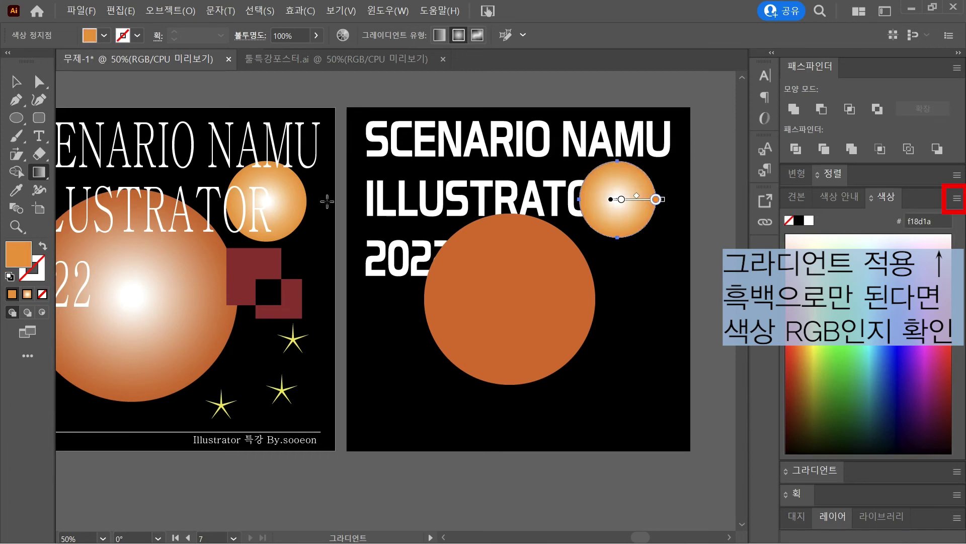
pyautogui.click(16, 81)
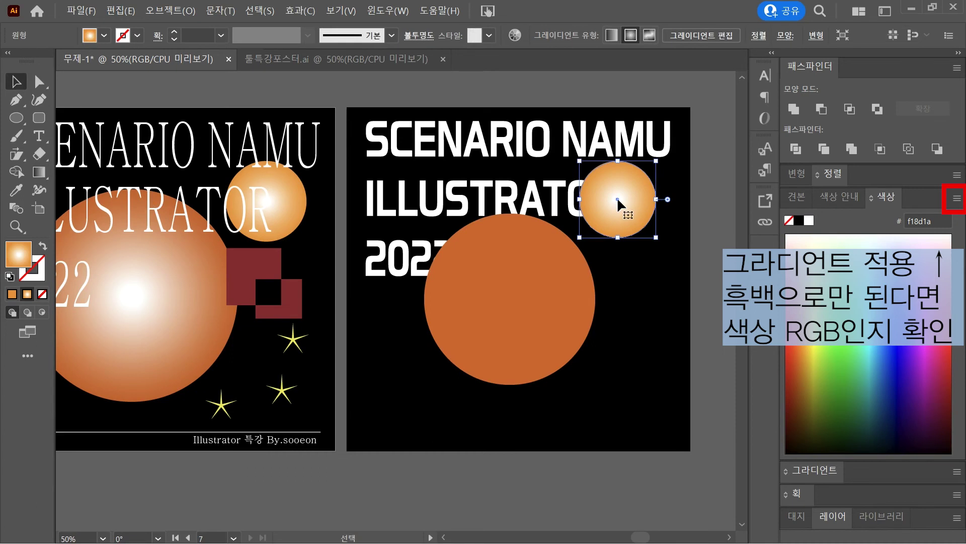
# Step: Move the small circle's white gradient stop to the very start and the midpoint to about 65%, and deselect the circle
pyautogui.click(813, 473)
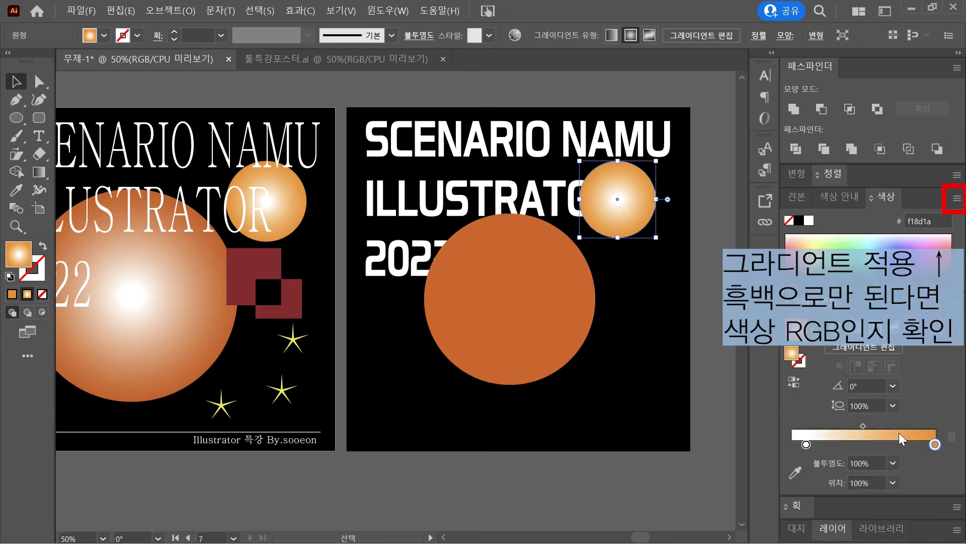
pyautogui.moveTo(807, 444)
pyautogui.mouseDown()
pyautogui.moveTo(826, 448)
pyautogui.moveTo(792, 444)
pyautogui.mouseUp()
pyautogui.moveTo(854, 425); pyautogui.dragTo(886, 425)
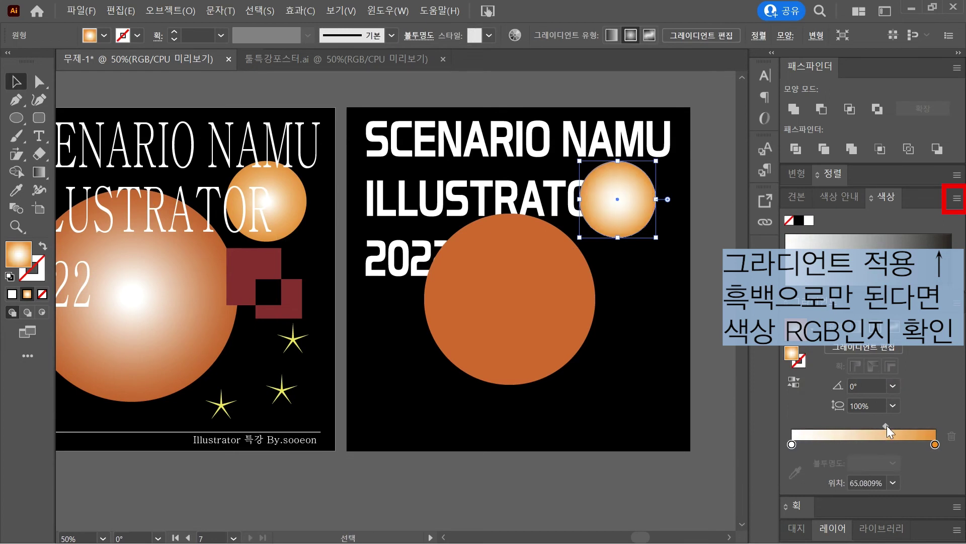
pyautogui.click(714, 299)
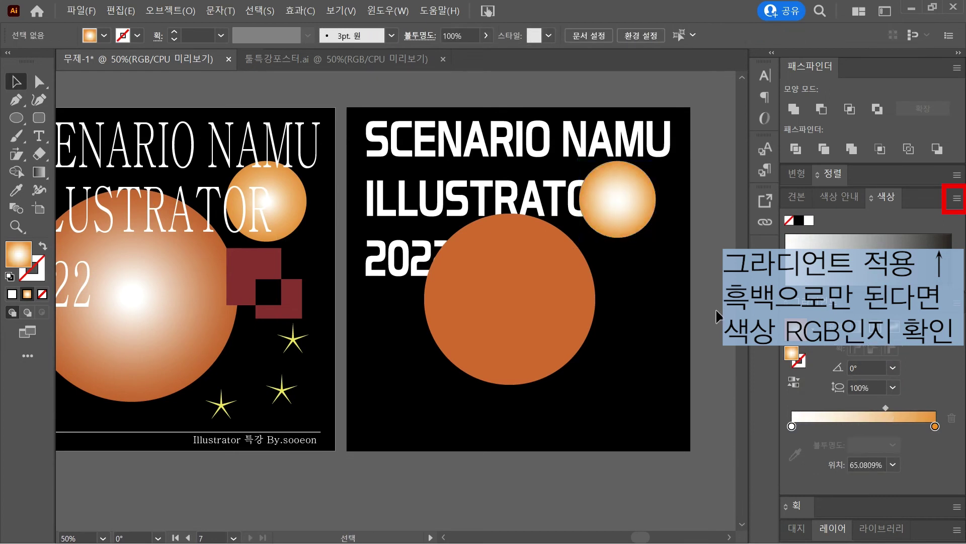
# Step: Apply the radial gradient to the large circle and set its outer colour stop to da5d0f
pyautogui.click(512, 271)
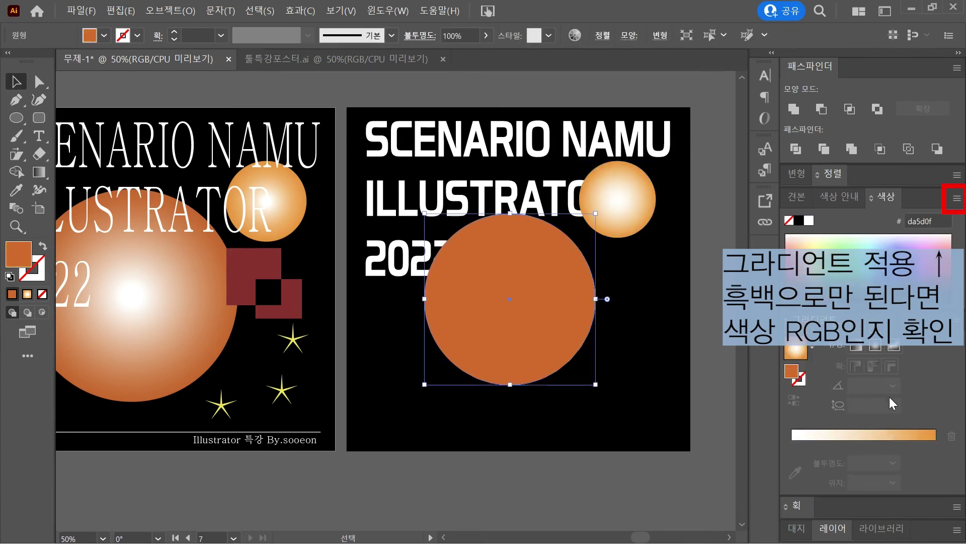
pyautogui.click(793, 351)
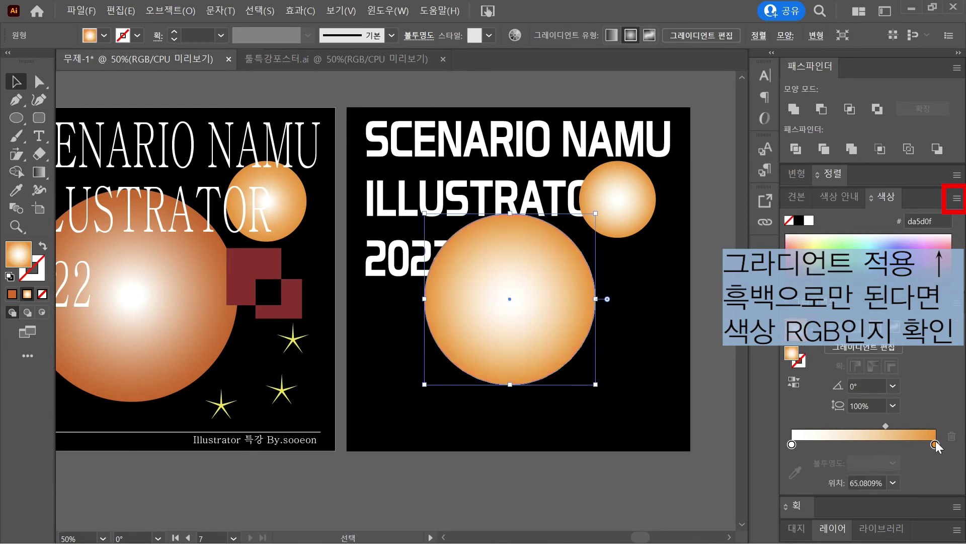
pyautogui.click(936, 445)
pyautogui.click(924, 220)
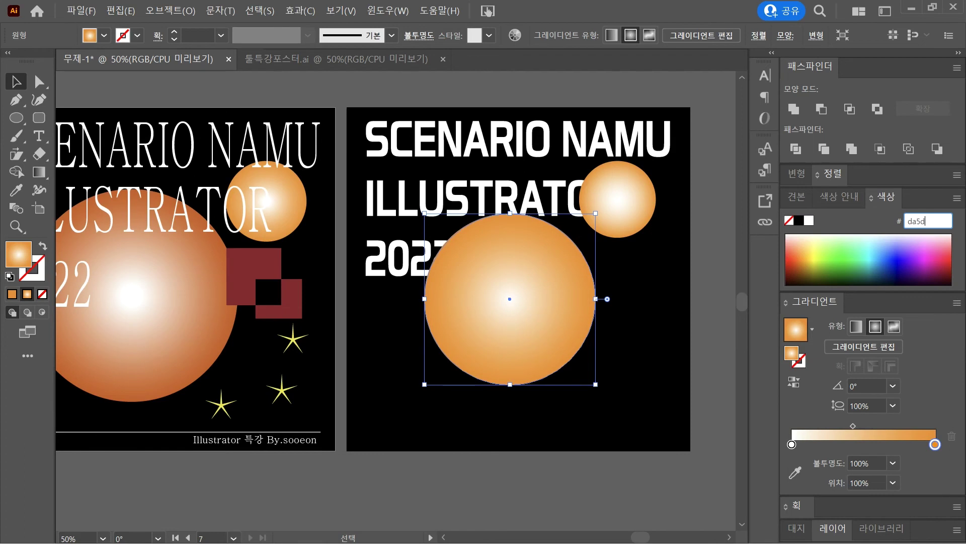
pyautogui.press('Return')
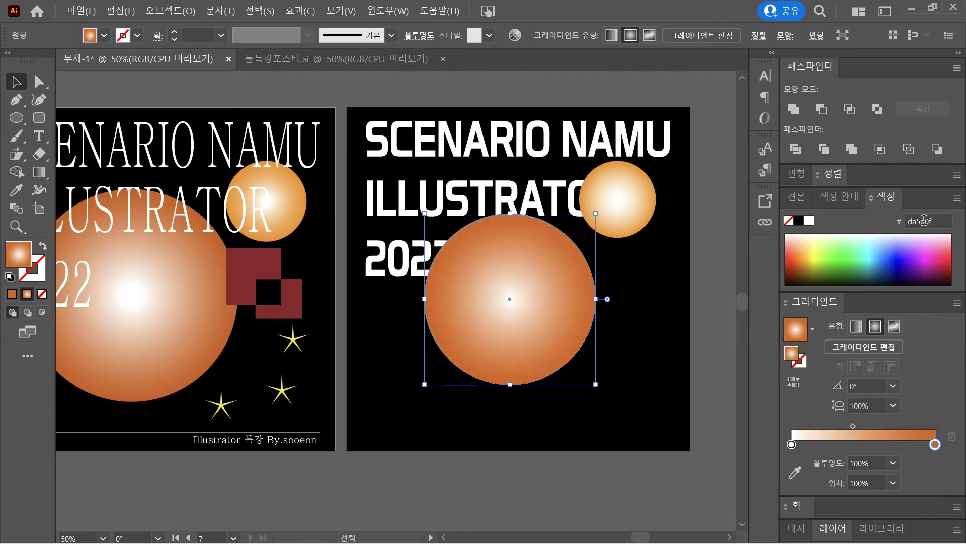
# Step: Keep the large circle's white gradient stop at the start, shift the midpoint outward to about 61%, and leave the Gradient tool
pyautogui.click(791, 444)
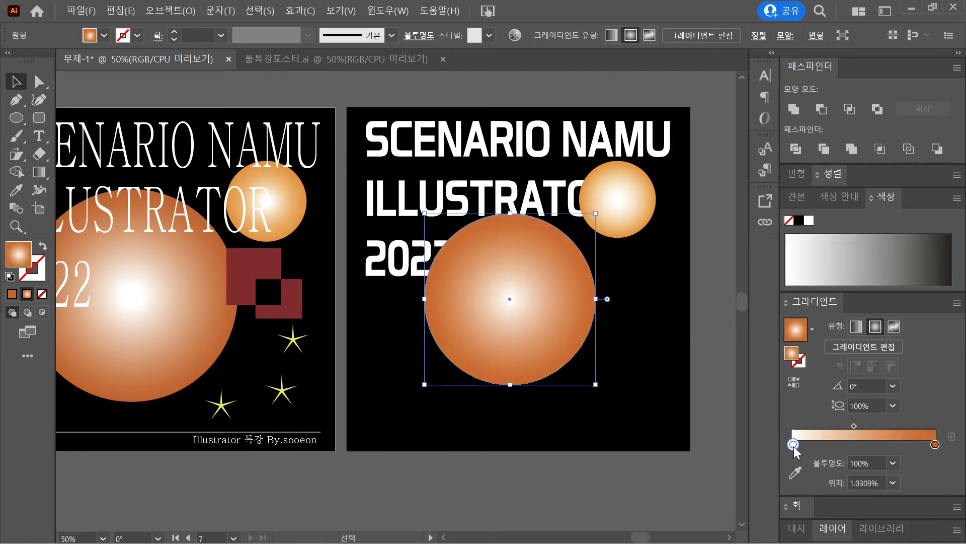
pyautogui.moveTo(805, 446); pyautogui.dragTo(793, 445)
pyautogui.moveTo(860, 426)
pyautogui.mouseDown()
pyautogui.moveTo(880, 427)
pyautogui.moveTo(859, 427)
pyautogui.mouseUp()
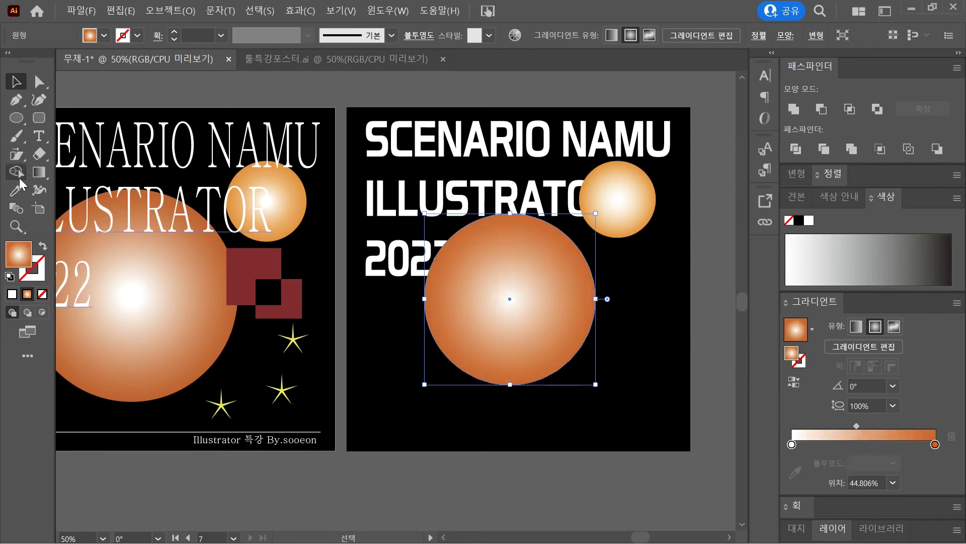
pyautogui.click(39, 177)
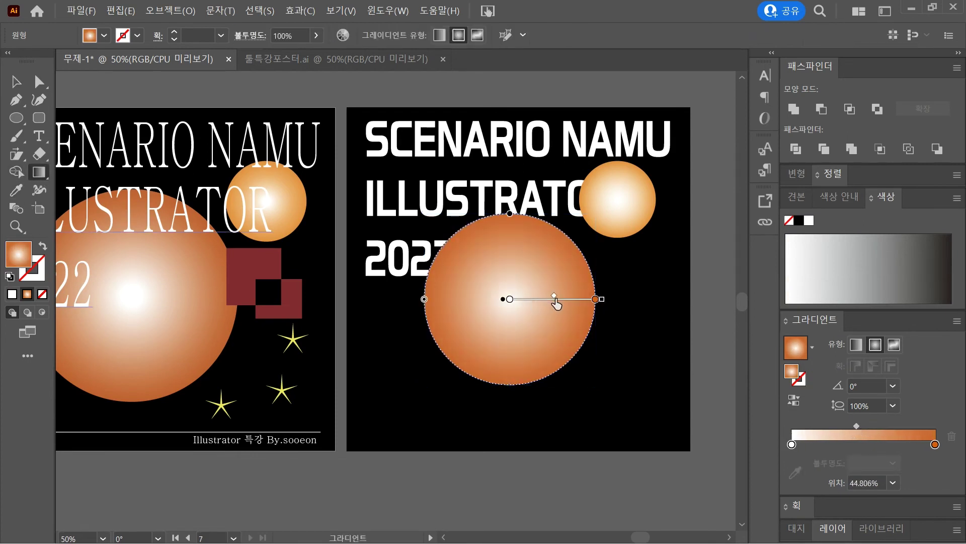
pyautogui.moveTo(549, 297); pyautogui.dragTo(562, 297)
pyautogui.press('v')
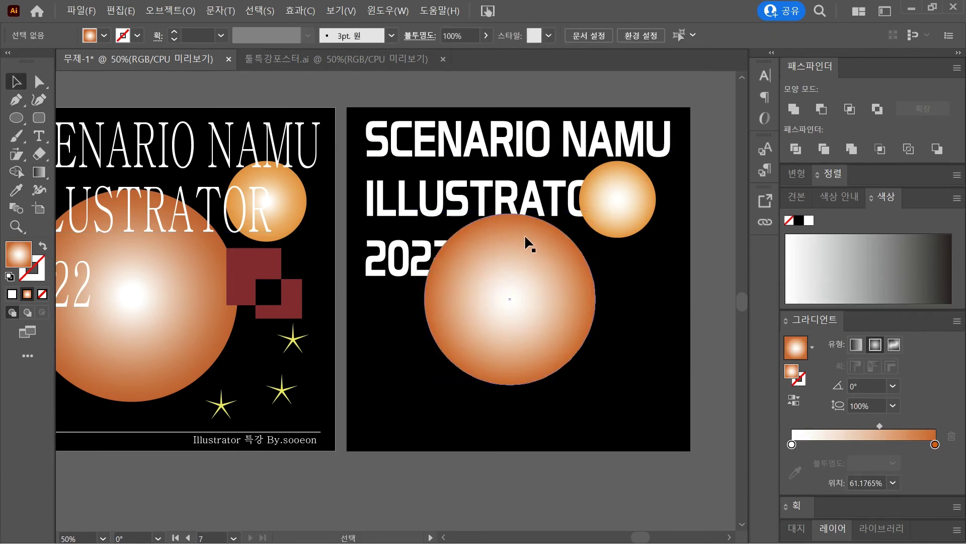
# Step: Send the large circle and the small circle backward behind the title text, and deselect them
pyautogui.rightClick(518, 249)
pyautogui.moveTo(604, 463)
pyautogui.click(765, 423)
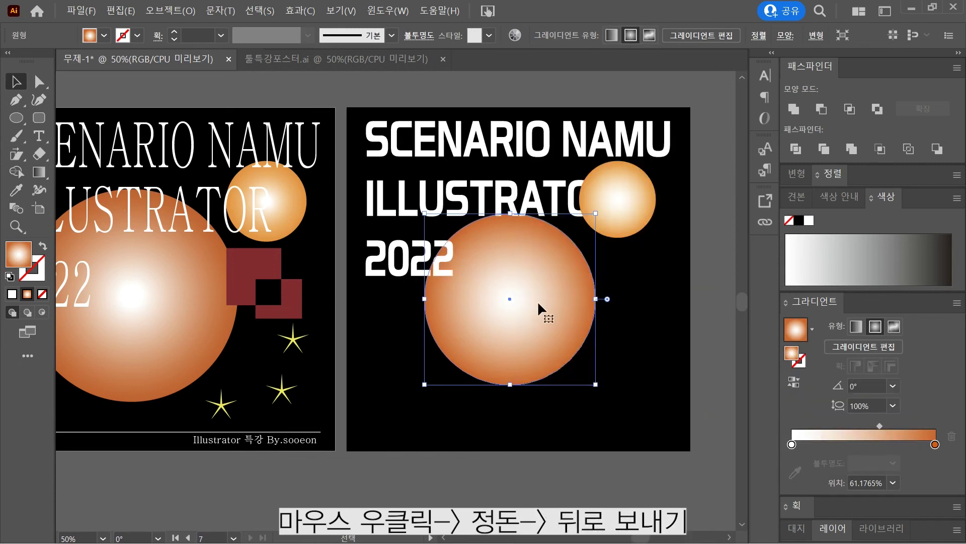
pyautogui.click(623, 197)
pyautogui.rightClick(624, 199)
pyautogui.moveTo(687, 461)
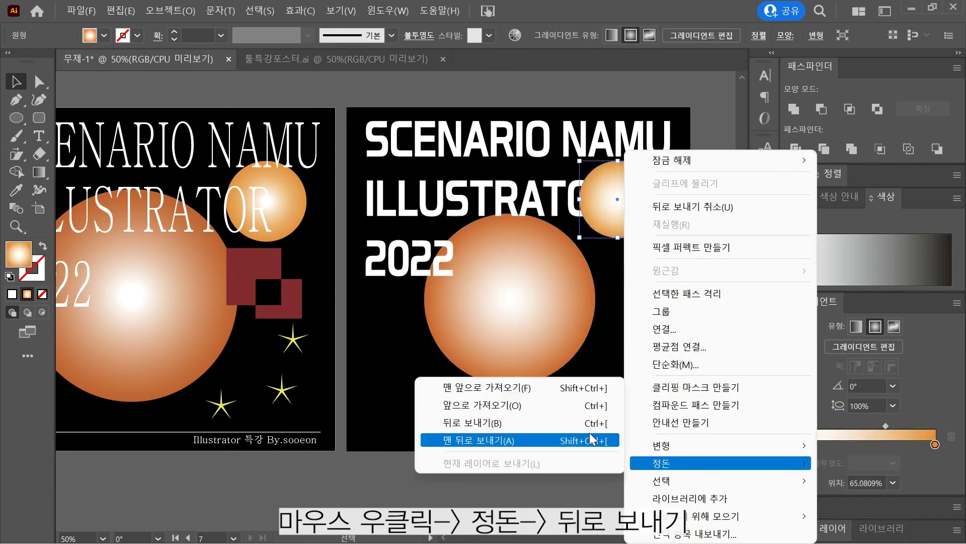
pyautogui.click(563, 421)
pyautogui.click(576, 454)
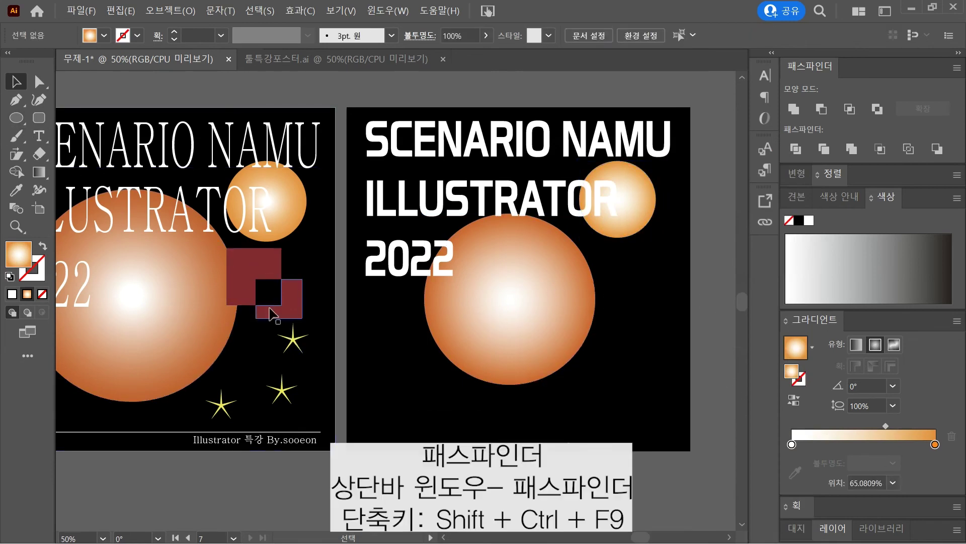
# Step: Draw a square right of the large circle below the small one, and a smaller rectangle overlapping its lower right corner
pyautogui.moveTo(20, 125); pyautogui.dragTo(56, 116)
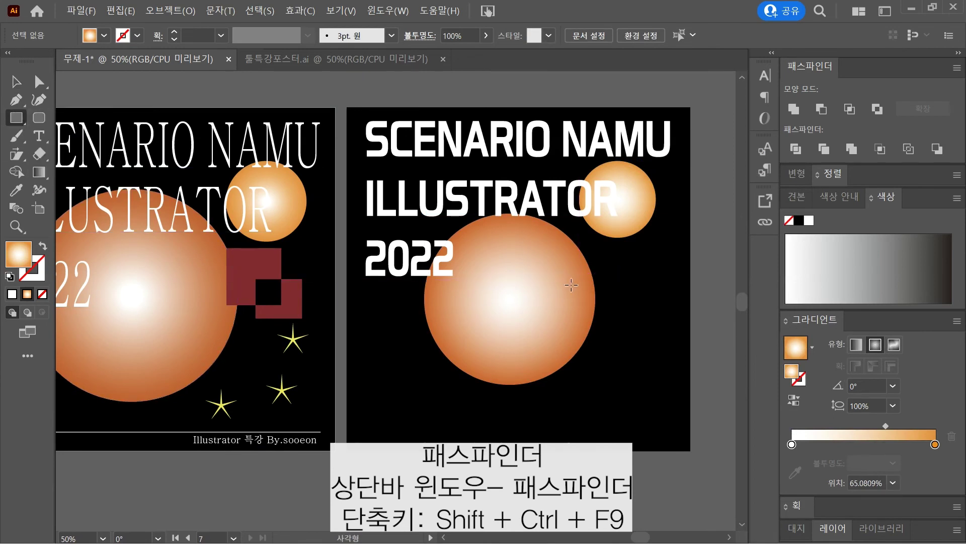
pyautogui.moveTo(579, 243)
pyautogui.mouseDown()
pyautogui.moveTo(624, 292)
pyautogui.moveTo(673, 315)
pyautogui.mouseUp()
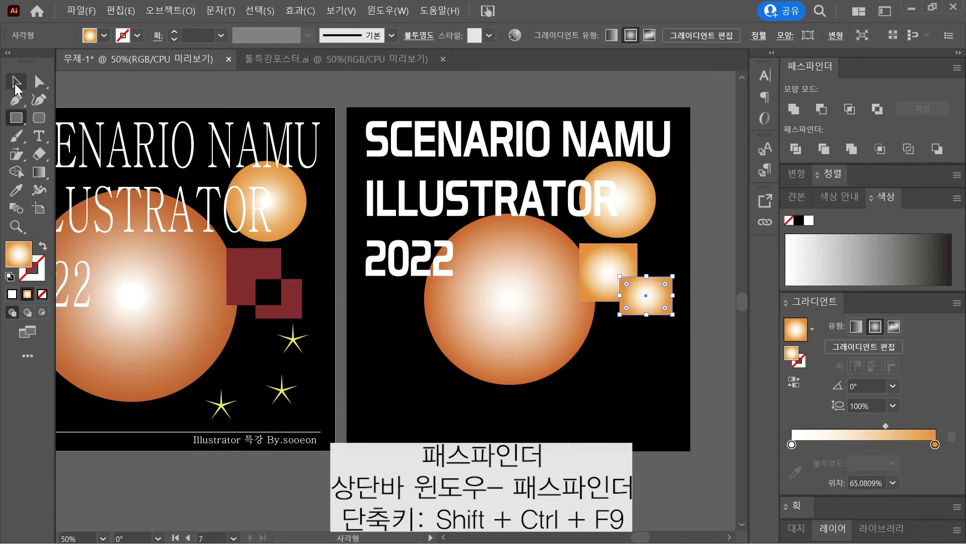
pyautogui.click(17, 82)
# Step: Fill the square and the smaller rectangle with solid white, and shift the rectangle further over the square's lower right corner
pyautogui.click(11, 293)
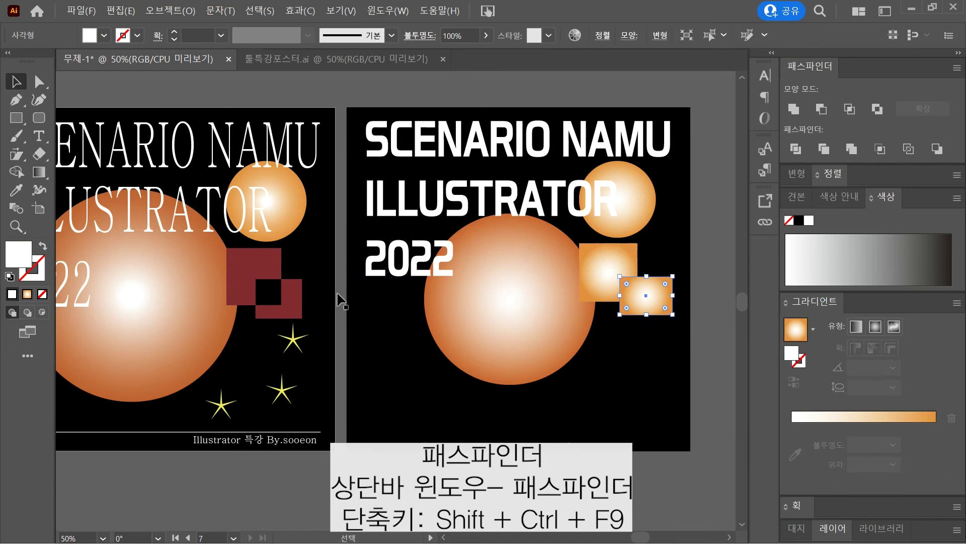
pyautogui.click(607, 267)
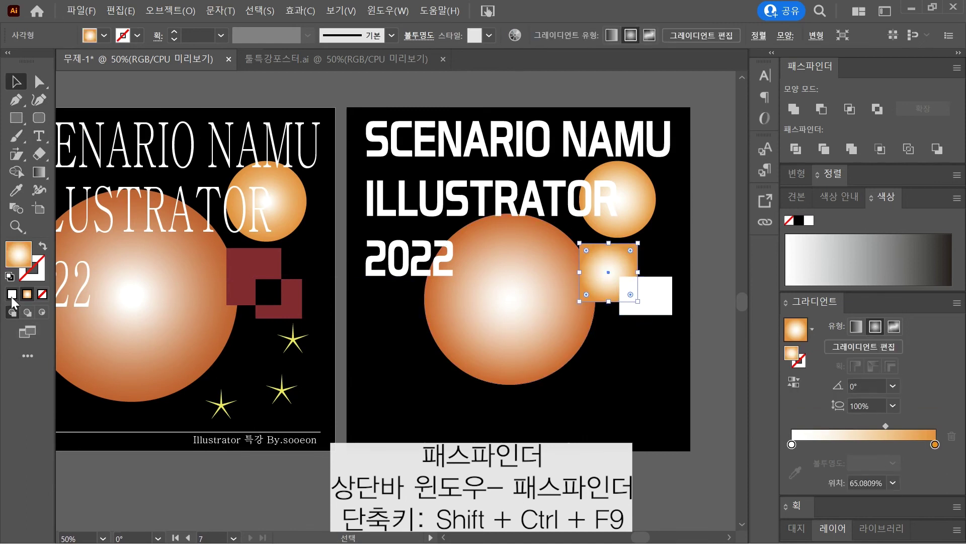
pyautogui.press(',')
pyautogui.click(705, 346)
pyautogui.moveTo(647, 304); pyautogui.dragTo(646, 303)
pyautogui.click(660, 336)
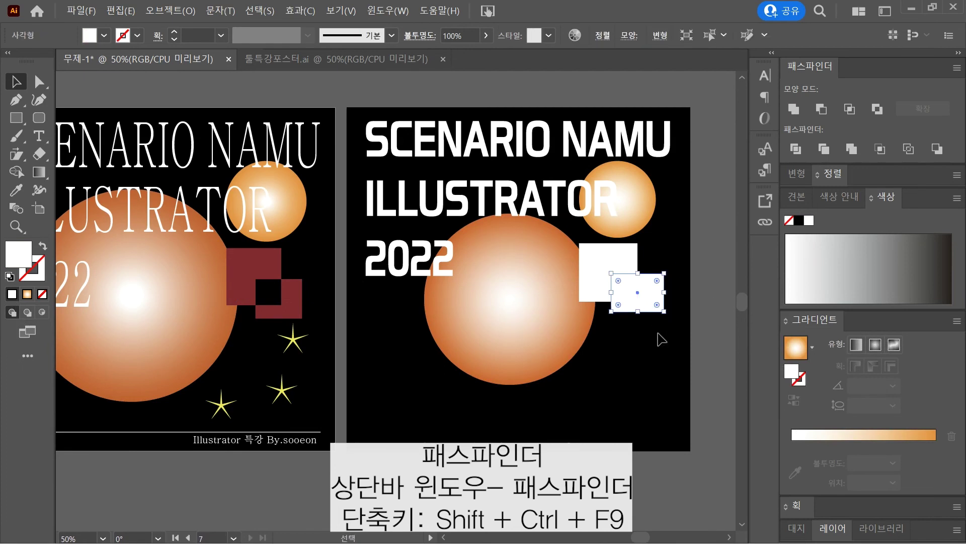
# Step: Exclude the overlap of the square and rectangle with Pathfinder, fill the resulting shape with dark purple 67003b, and deselect it
pyautogui.click(623, 279)
pyautogui.keyDown('shift'); pyautogui.click(596, 279); pyautogui.keyUp('shift')
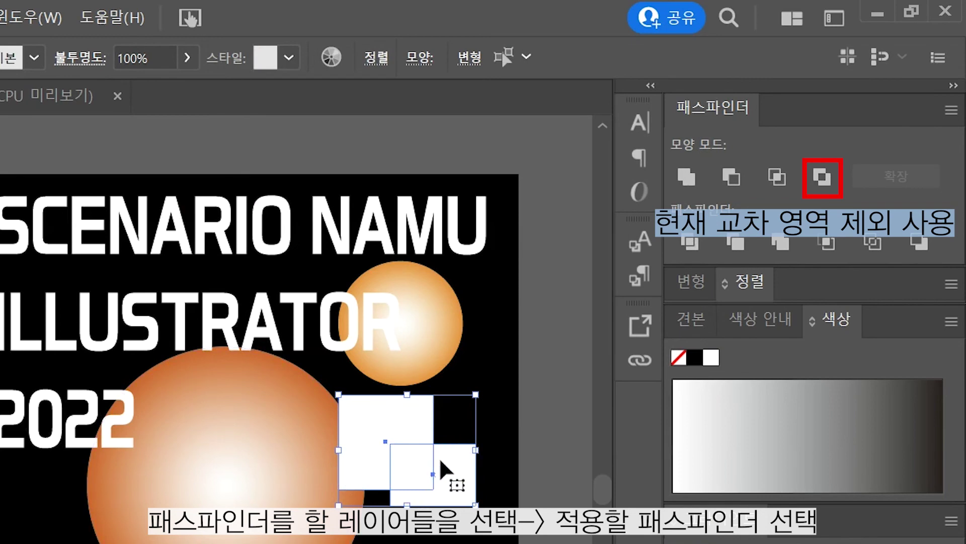
pyautogui.click(822, 176)
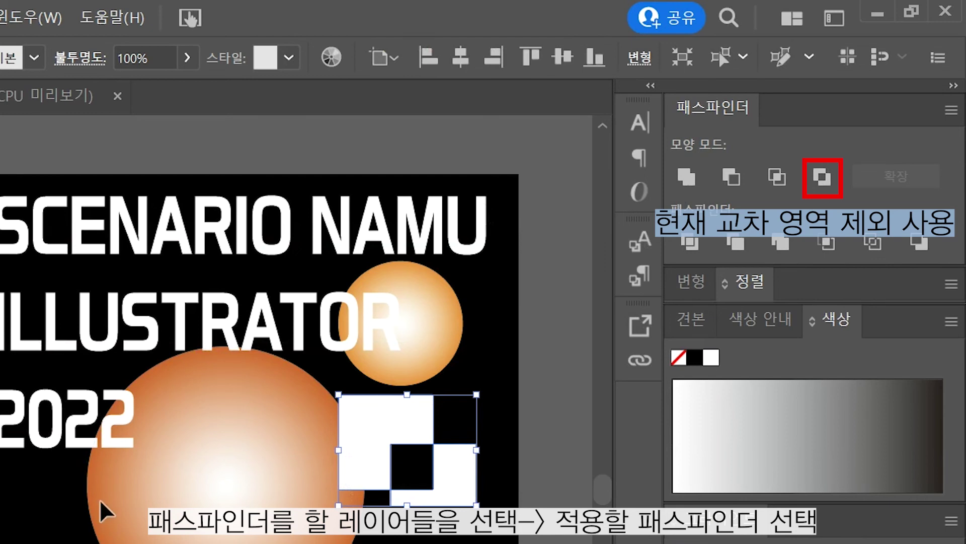
pyautogui.click(935, 289)
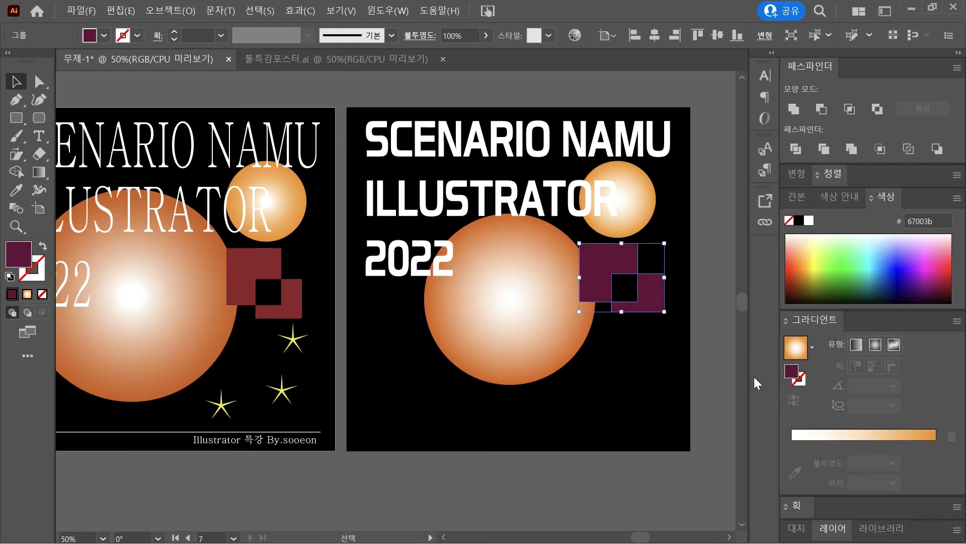
pyautogui.click(714, 381)
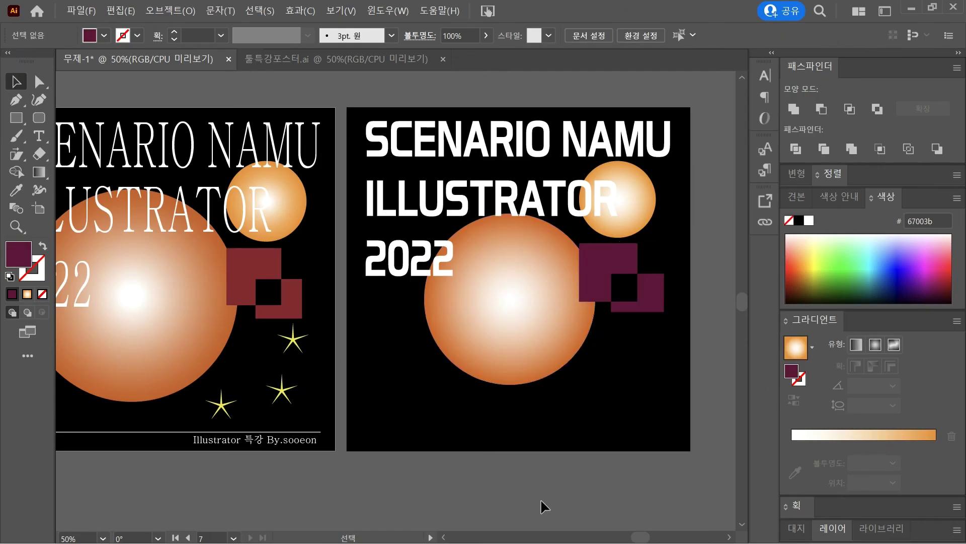
# Step: Create a star below the purple shape with radius 1 of 30 mm, radius 2 of 2 mm and 5 points
pyautogui.moveTo(16, 117); pyautogui.dragTo(83, 172)
pyautogui.click(637, 358)
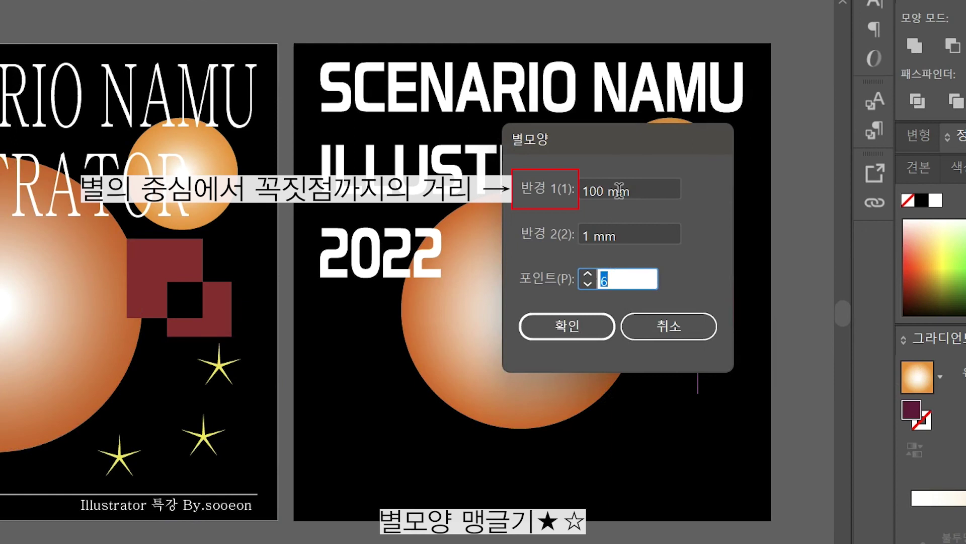
pyautogui.doubleClick(608, 191)
pyautogui.write('30')
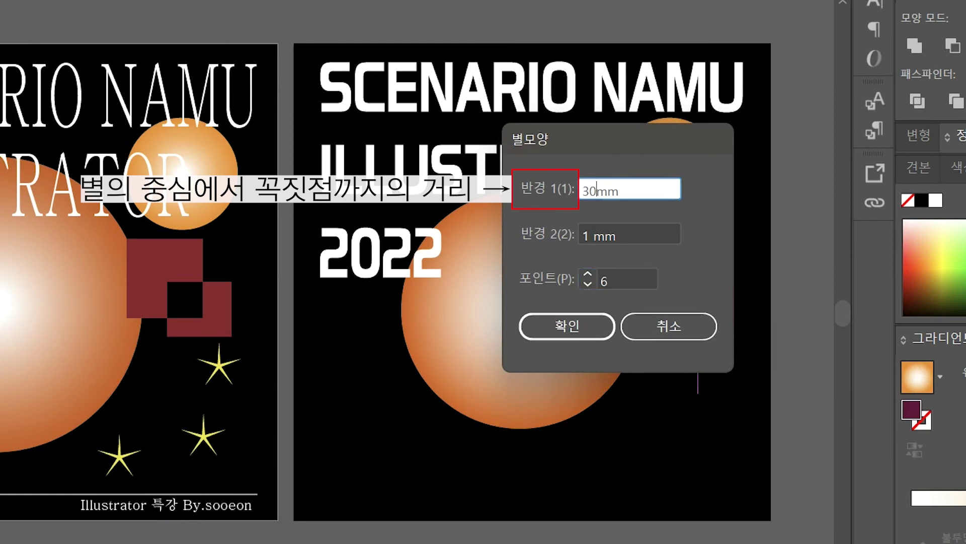
pyautogui.click(602, 232)
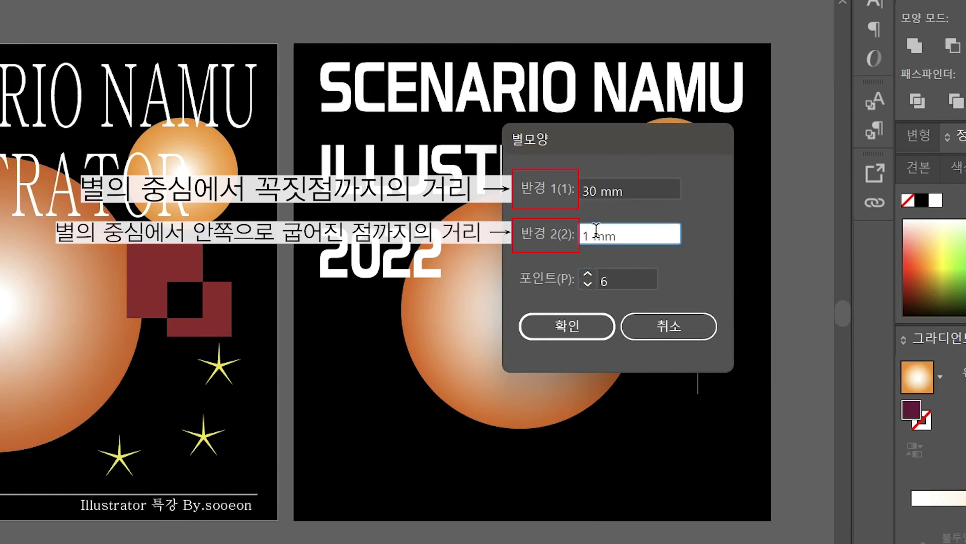
pyautogui.press('BackSpace')
pyautogui.write('2')
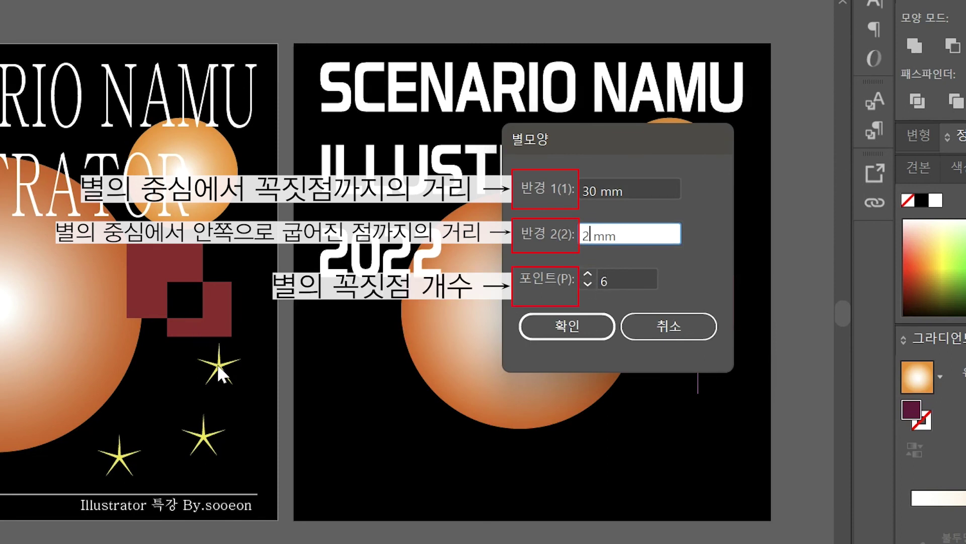
pyautogui.click(622, 279)
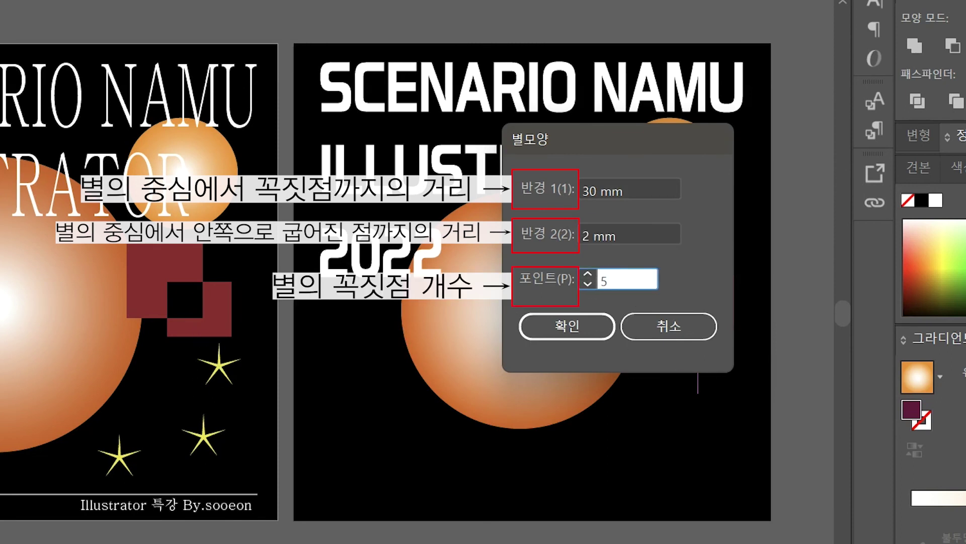
pyautogui.press('Return')
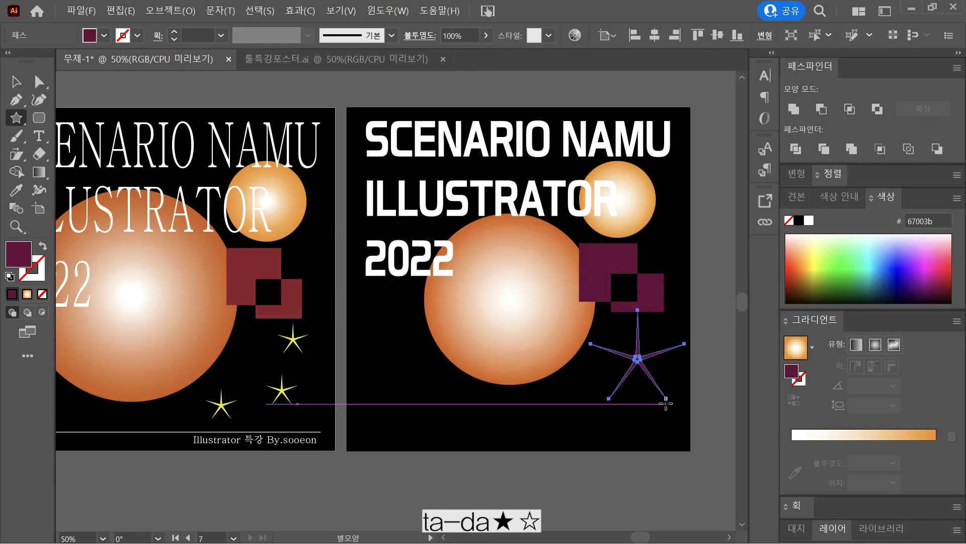
# Step: Scale the star down to about half its size and fill it with yellow f1ff2b
pyautogui.click(16, 81)
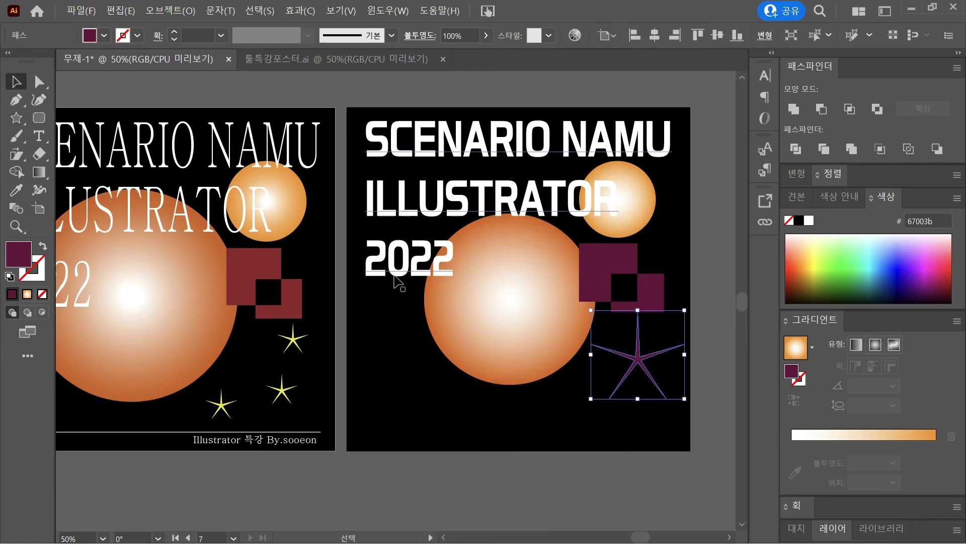
pyautogui.moveTo(684, 398); pyautogui.dragTo(638, 355)
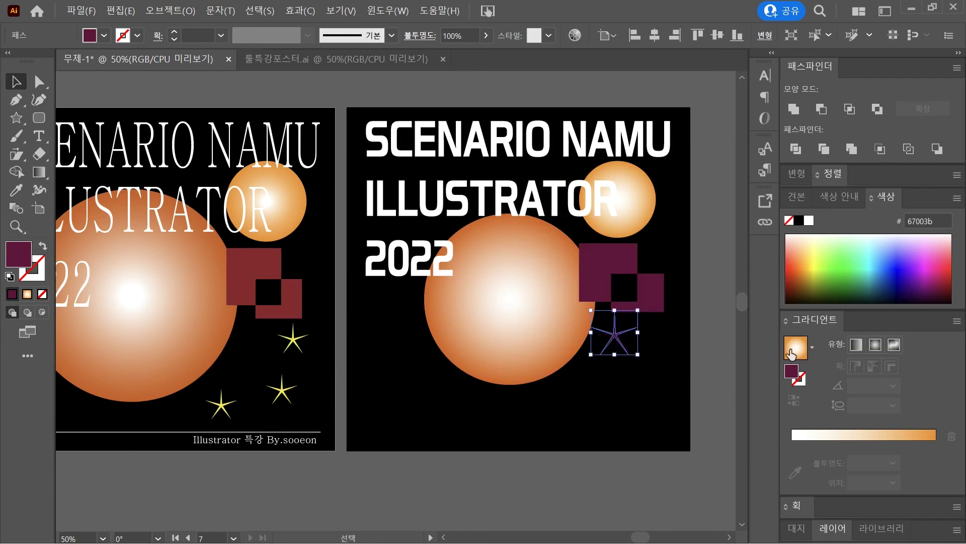
pyautogui.click(820, 263)
pyautogui.click(816, 257)
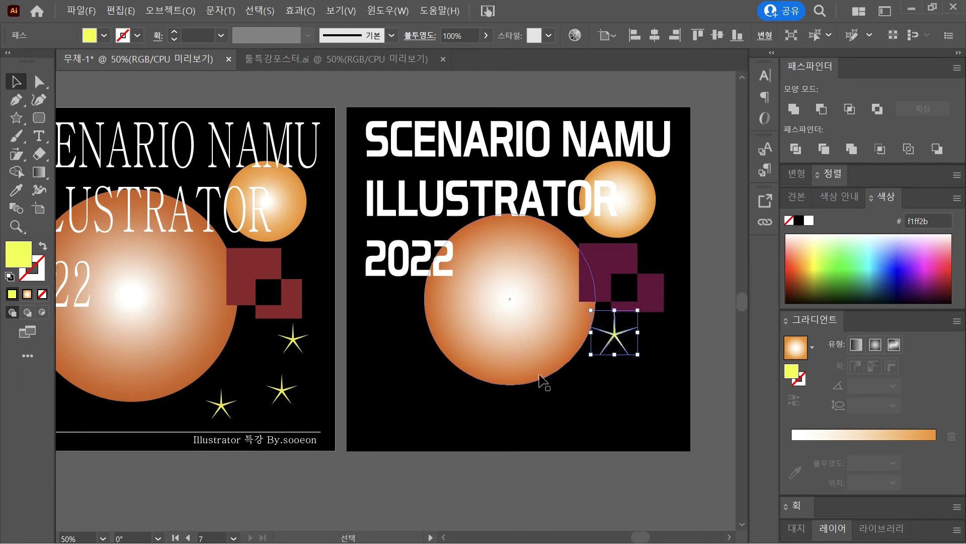
# Step: Reposition and duplicate the yellow star to make four, three below the purple shape and one left of the large circle
pyautogui.click(593, 368)
pyautogui.click(622, 345)
pyautogui.moveTo(647, 363); pyautogui.dragTo(566, 400)
pyautogui.click(664, 360)
pyautogui.moveTo(631, 337); pyautogui.dragTo(627, 388)
pyautogui.click(594, 423)
pyautogui.press('space')
pyautogui.moveTo(297, 367); pyautogui.dragTo(322, 375)
pyautogui.moveTo(590, 408); pyautogui.dragTo(422, 367)
pyautogui.click(485, 403)
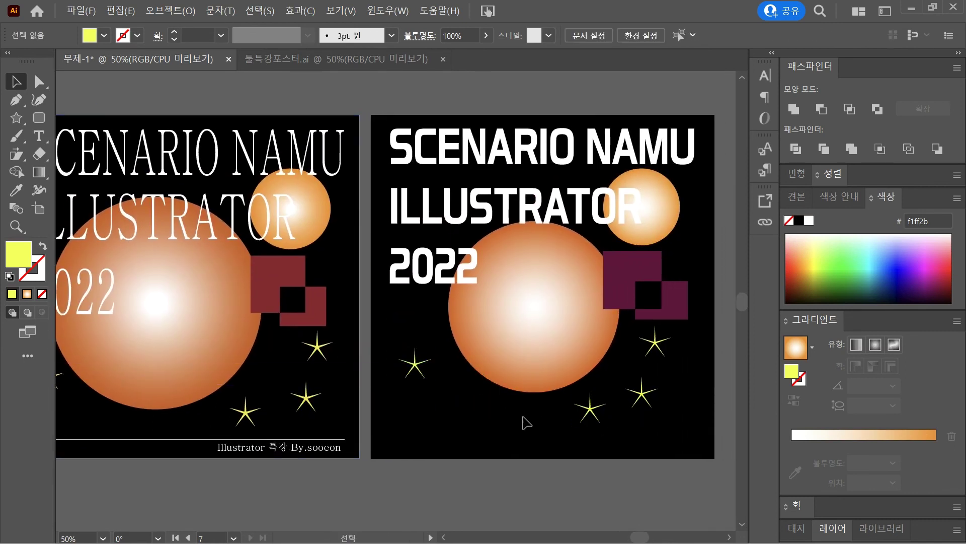
# Step: Activate the Line Segment tool and show the rulers around the canvas
pyautogui.scroll(-1, 537, 429)
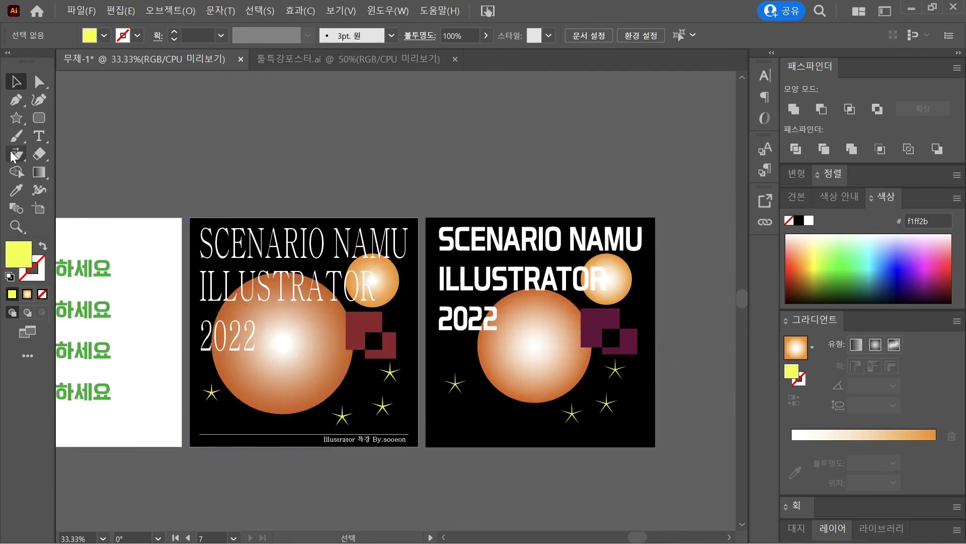
pyautogui.click(20, 119)
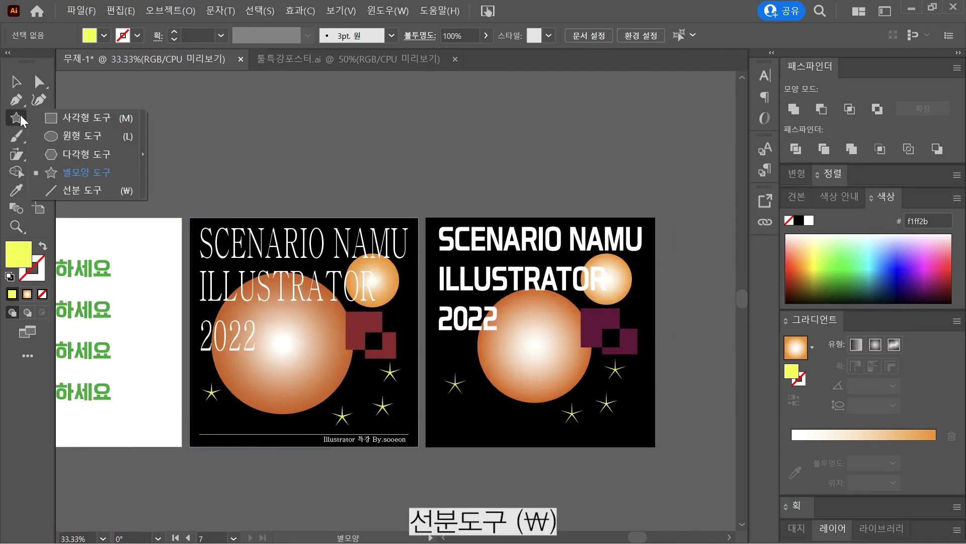
pyautogui.click(73, 191)
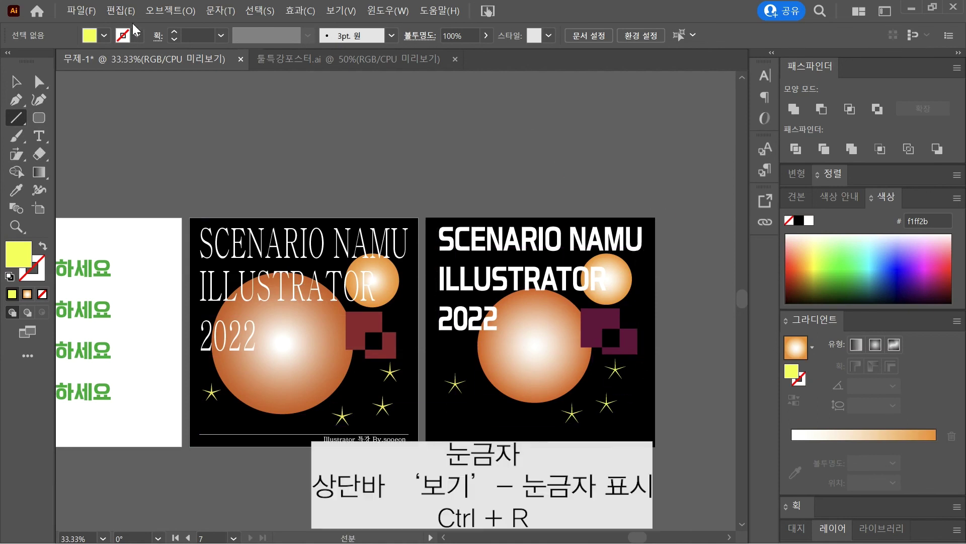
pyautogui.click(328, 12)
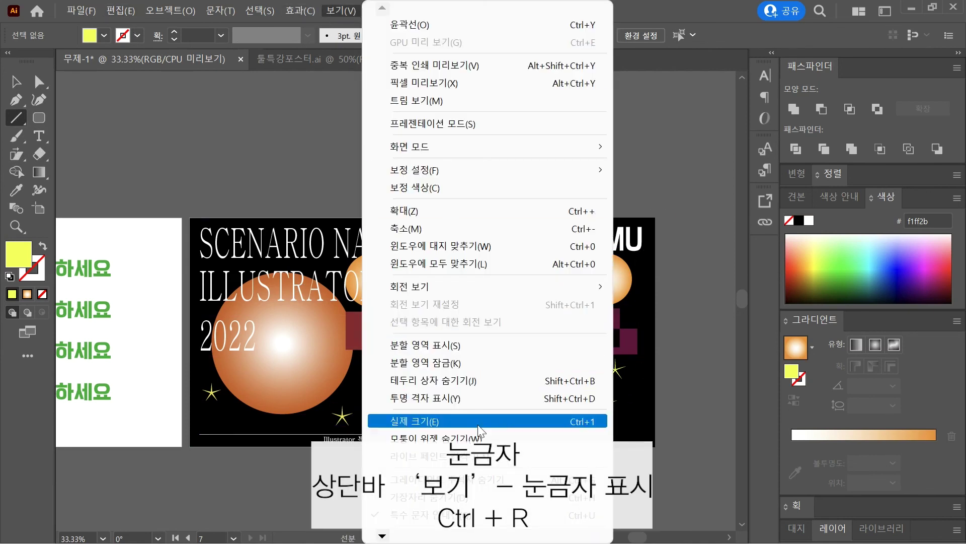
pyautogui.moveTo(423, 539)
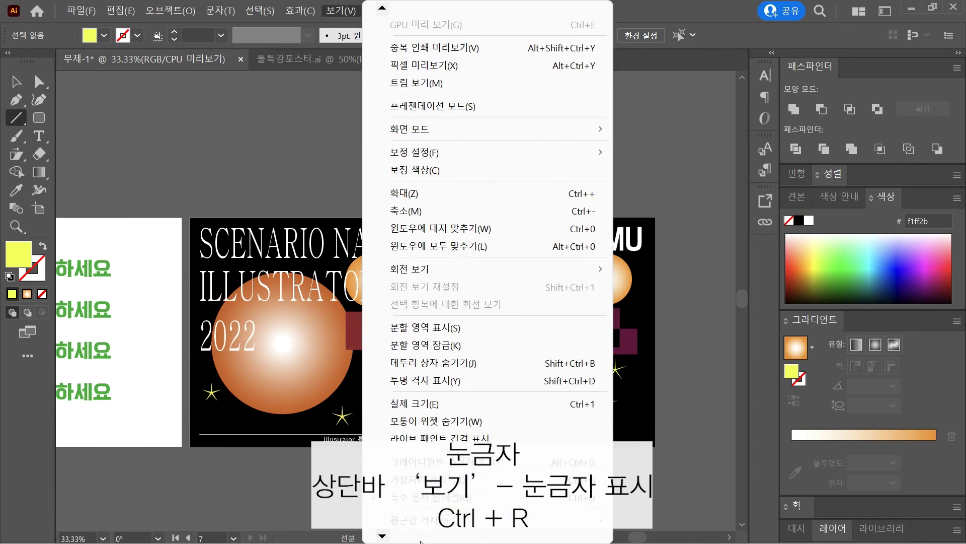
pyautogui.moveTo(558, 436)
pyautogui.click(644, 438)
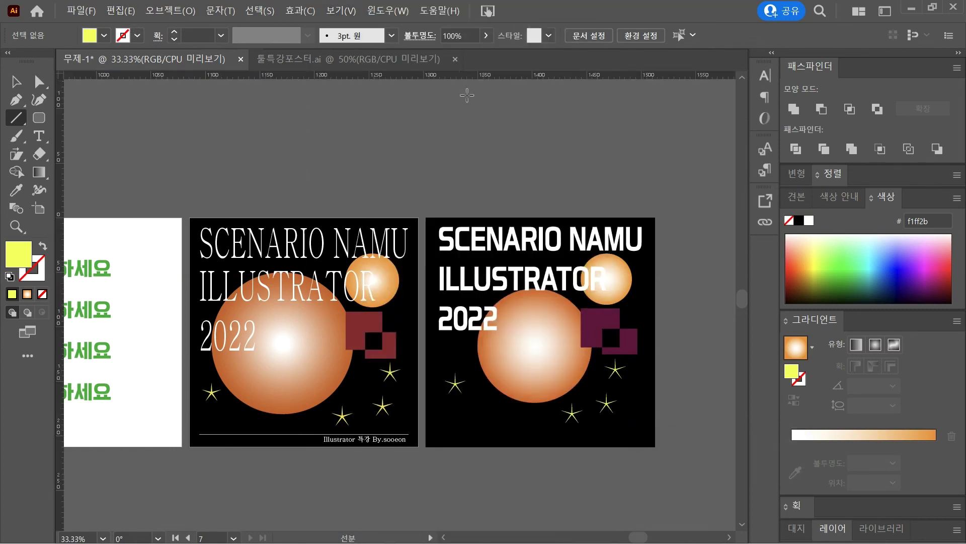
# Step: Place two vertical guides, aligned with the left and right edges of the new poster's title text
pyautogui.moveTo(60, 200); pyautogui.dragTo(439, 277)
pyautogui.moveTo(601, 327); pyautogui.dragTo(600, 262)
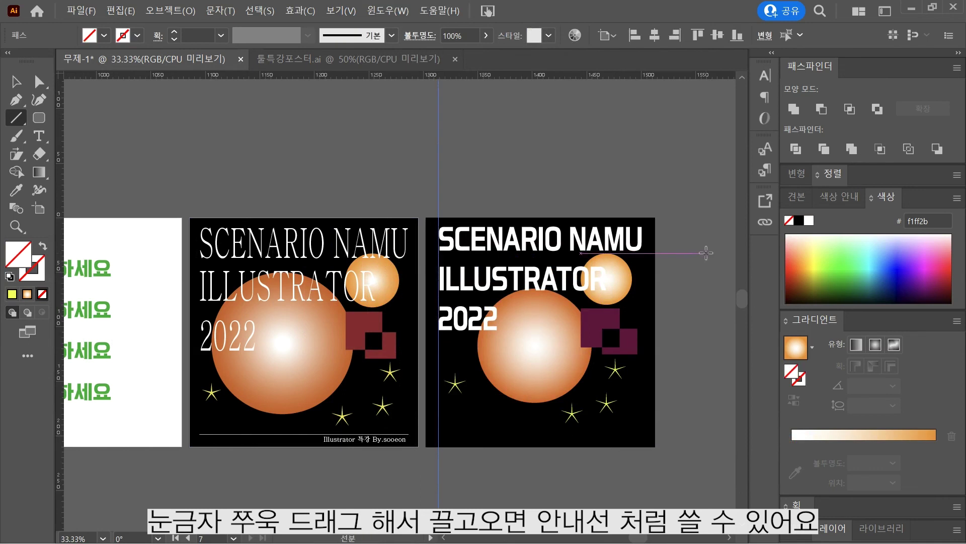
pyautogui.moveTo(61, 184); pyautogui.dragTo(645, 315)
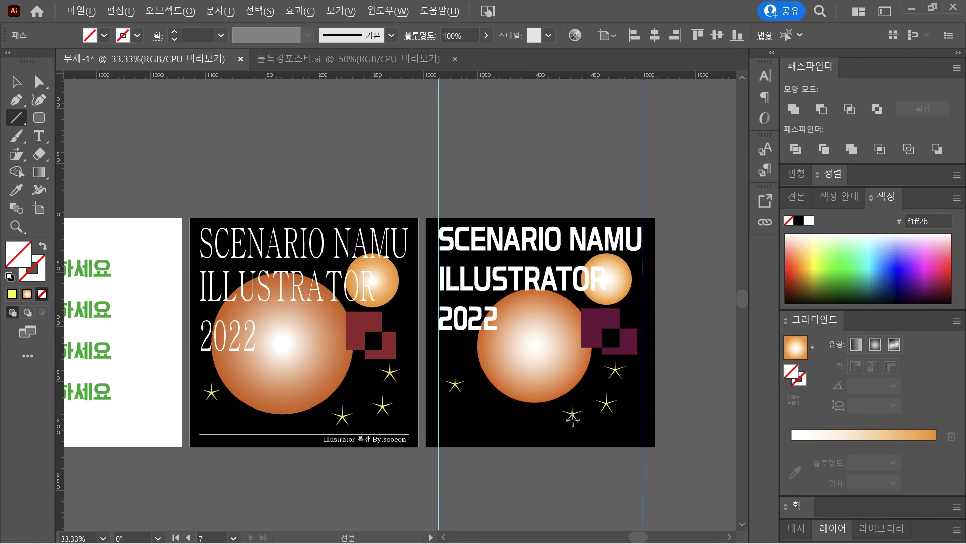
# Step: Draw a horizontal line between the two guides near the poster's bottom, and give it a white ffffff stroke with no fill
pyautogui.scroll(1, 572, 416)
pyautogui.scroll(1, 625, 432)
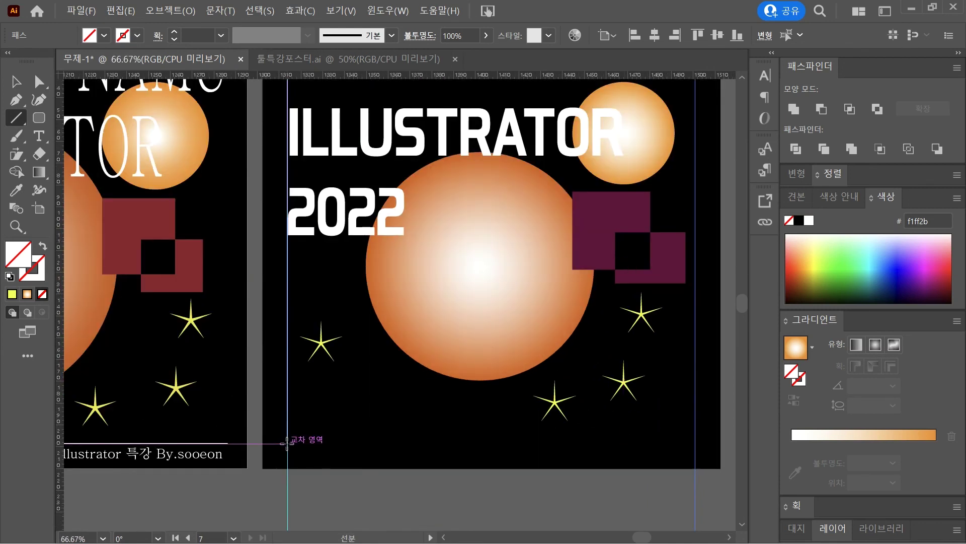
pyautogui.moveTo(286, 443)
pyautogui.mouseDown()
pyautogui.moveTo(696, 434)
pyautogui.moveTo(695, 443)
pyautogui.mouseUp()
pyautogui.click(16, 82)
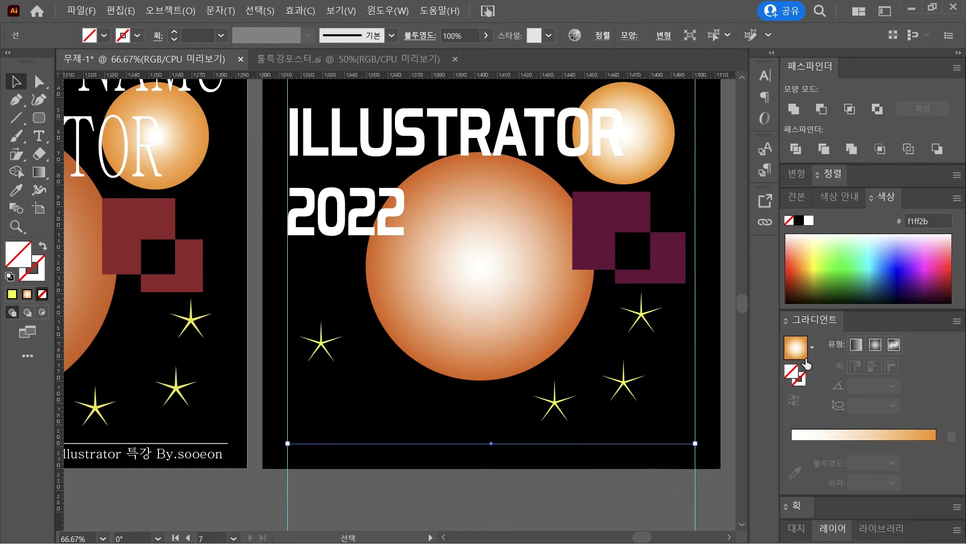
pyautogui.click(808, 222)
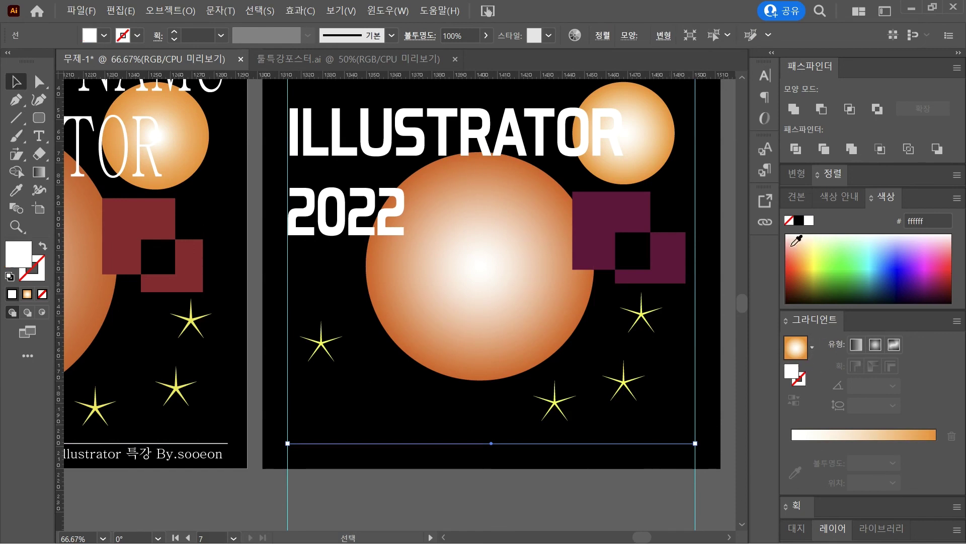
pyautogui.click(577, 521)
pyautogui.hotkey('shift', 'x')
pyautogui.click(554, 531)
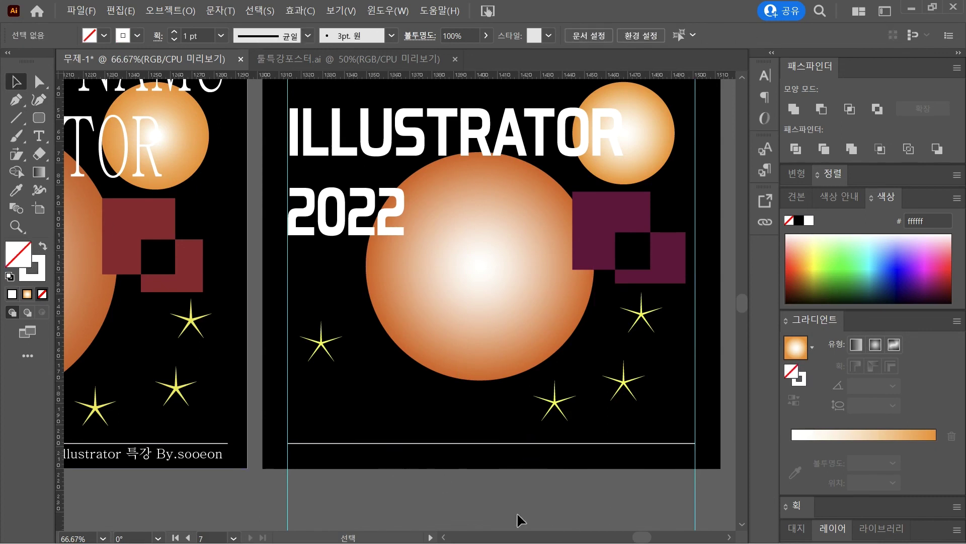
# Step: Add the caption "Illustrator 특강" in white ffffff text near the bottom of the new poster
pyautogui.press('t')
pyautogui.click(506, 456)
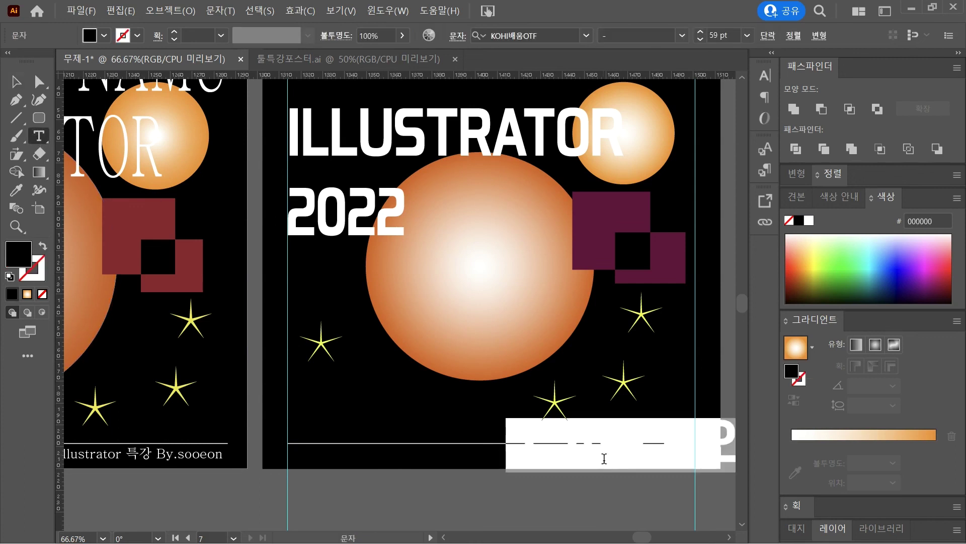
pyautogui.write('I')
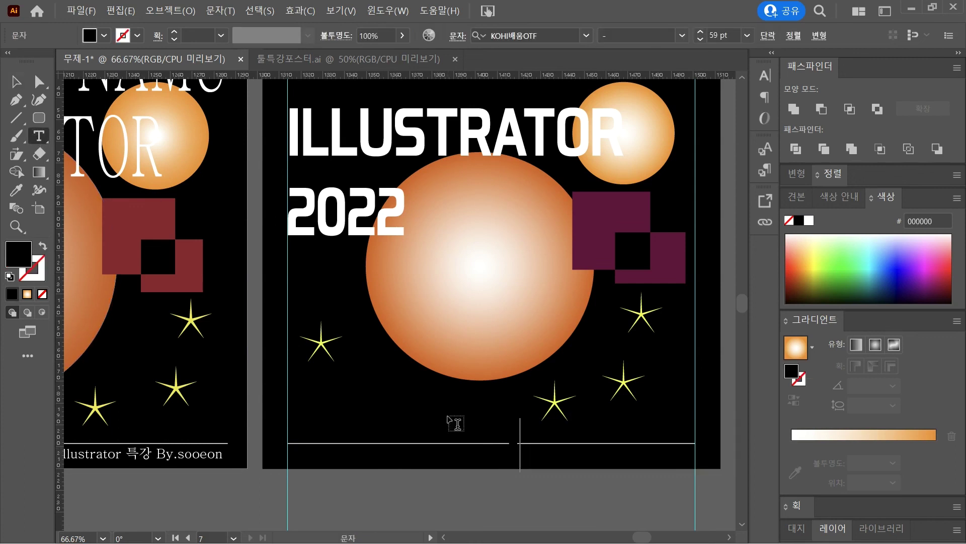
pyautogui.press('BackSpace')
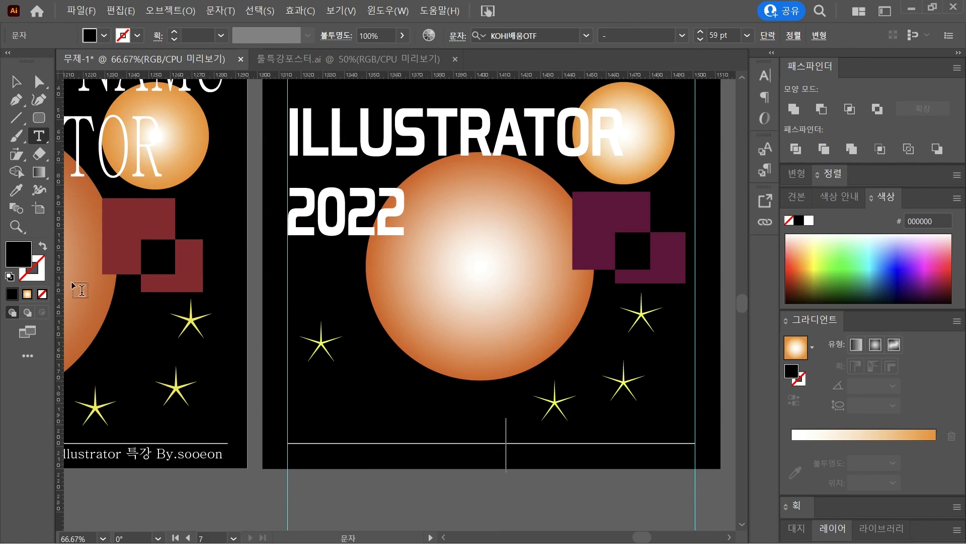
pyautogui.click(809, 220)
pyautogui.write('Illu')
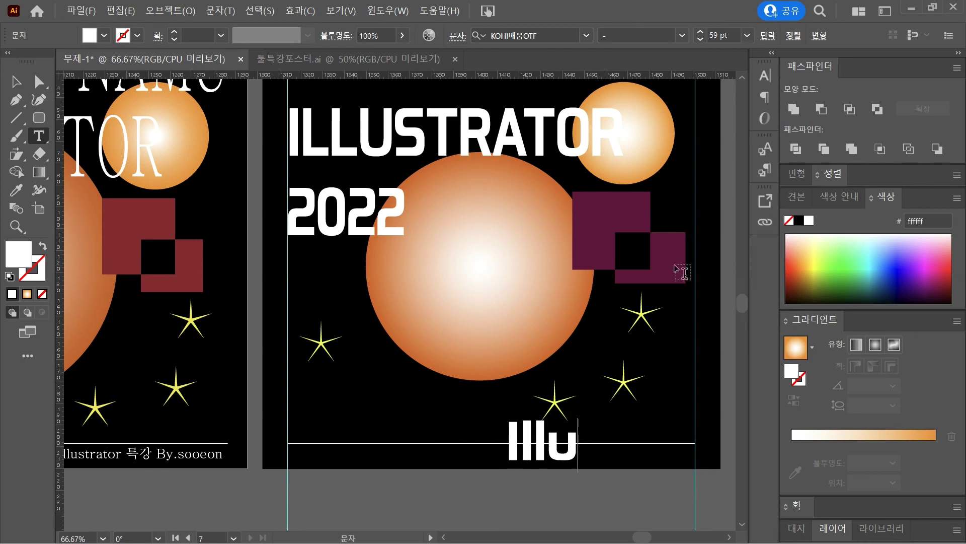
pyautogui.write('strator')
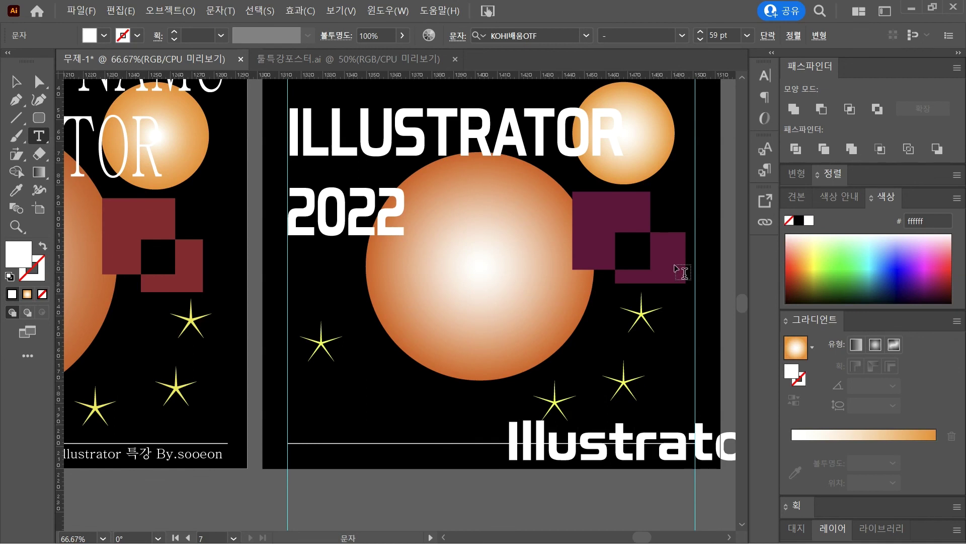
pyautogui.scroll(-2, 591, 328)
pyautogui.scroll(-1, 703, 407)
pyautogui.write('특')
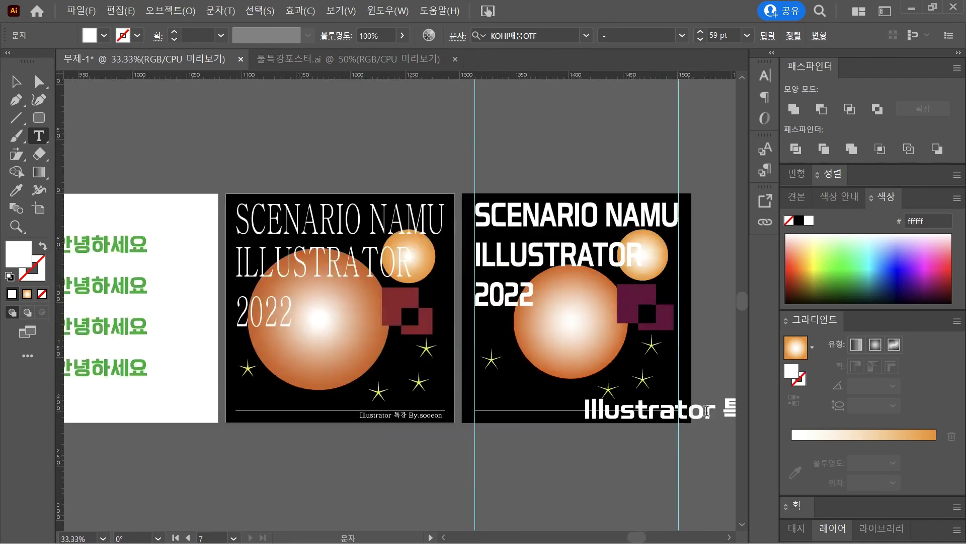
pyautogui.scroll(-1, 702, 410)
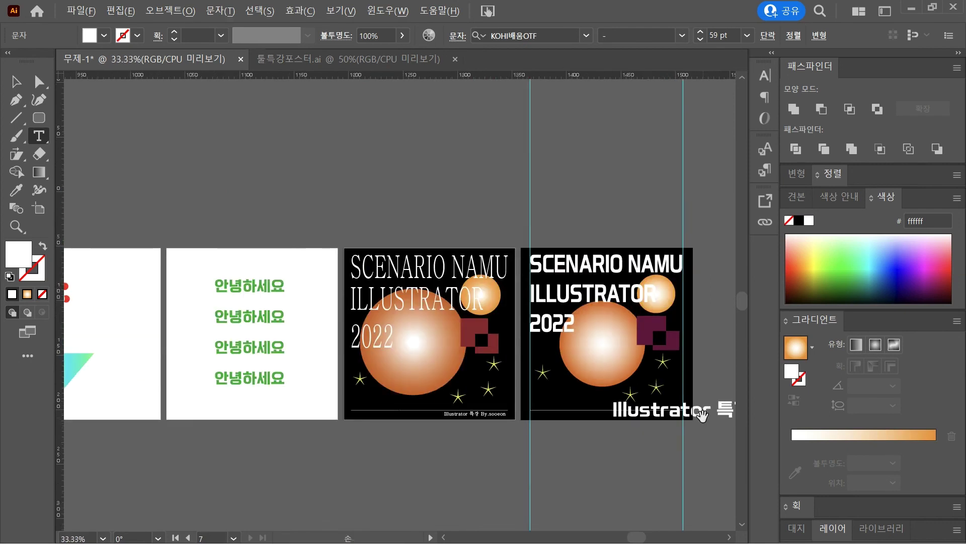
pyautogui.scroll(3, 702, 414)
pyautogui.click(20, 83)
# Step: Set the caption's font size to 14 pt
pyautogui.click(766, 77)
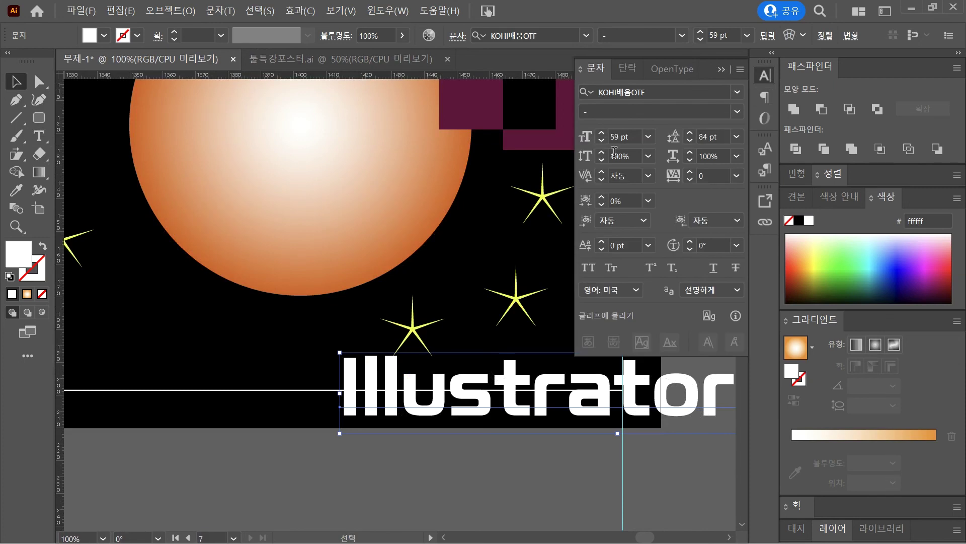
pyautogui.click(648, 136)
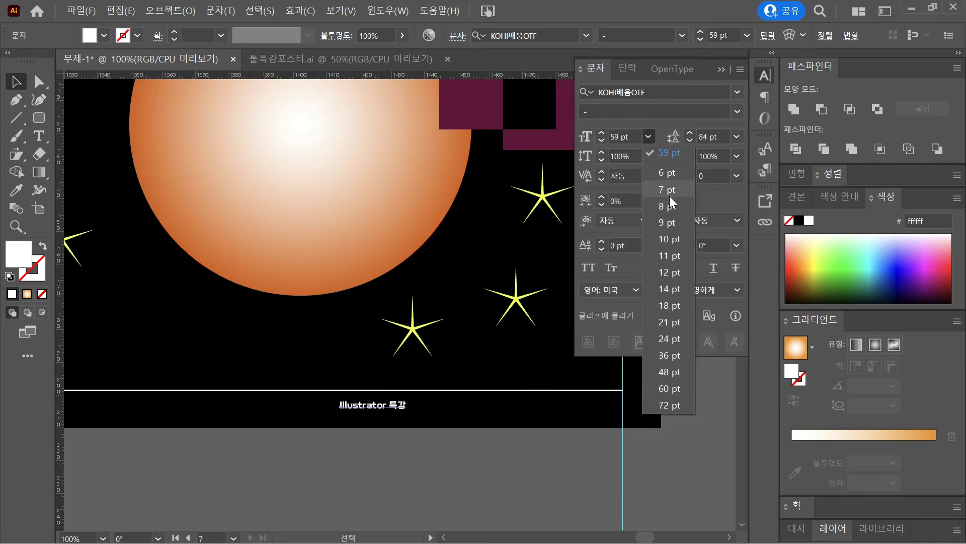
pyautogui.click(679, 308)
pyautogui.click(649, 137)
pyautogui.click(666, 294)
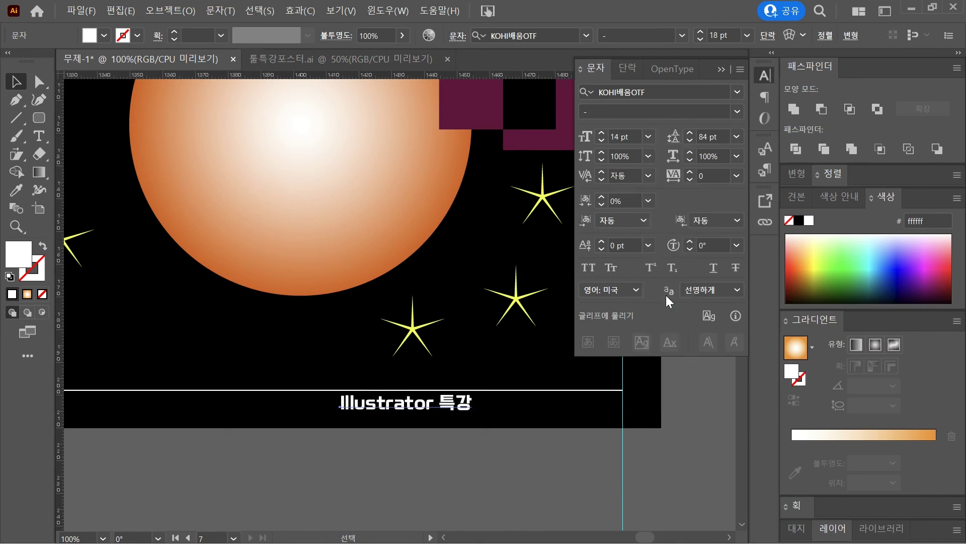
# Step: Extend the caption after "Illustrator 특강" with "By." and the author's name
pyautogui.scroll(-1, 454, 406)
pyautogui.moveTo(395, 425); pyautogui.dragTo(516, 453)
pyautogui.press('t')
pyautogui.click(564, 428)
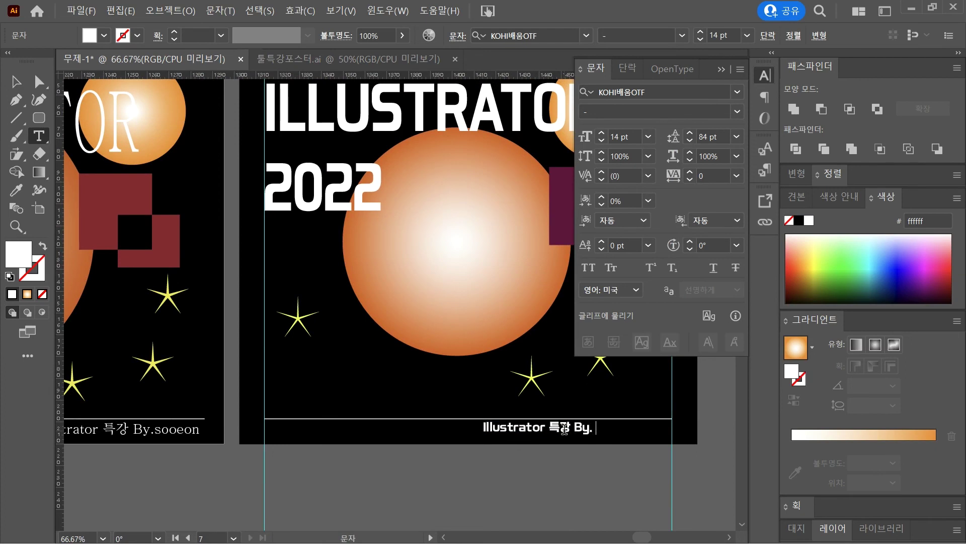
pyautogui.press('Escape')
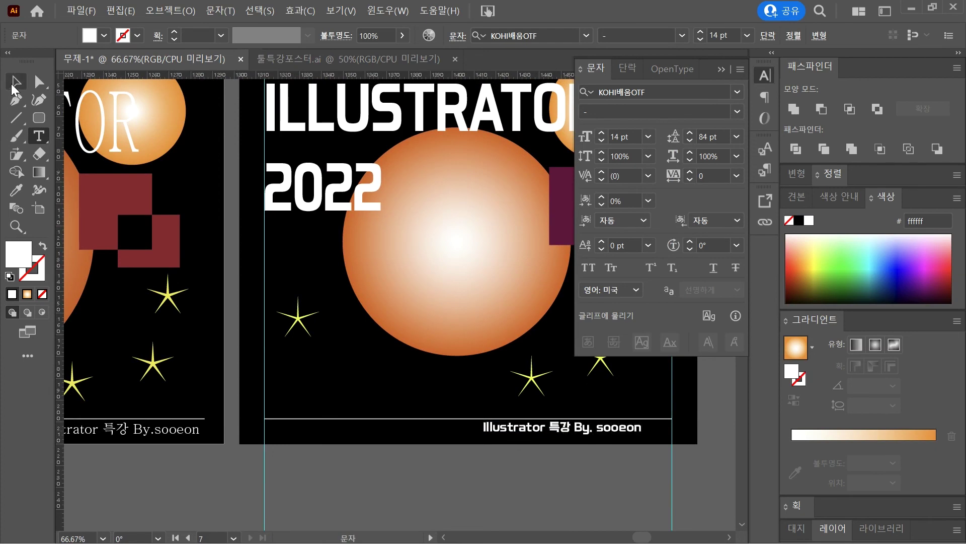
# Step: Move the caption just under the horizontal line so its end meets the right-hand guide, and close the character settings
pyautogui.moveTo(529, 432); pyautogui.dragTo(559, 436)
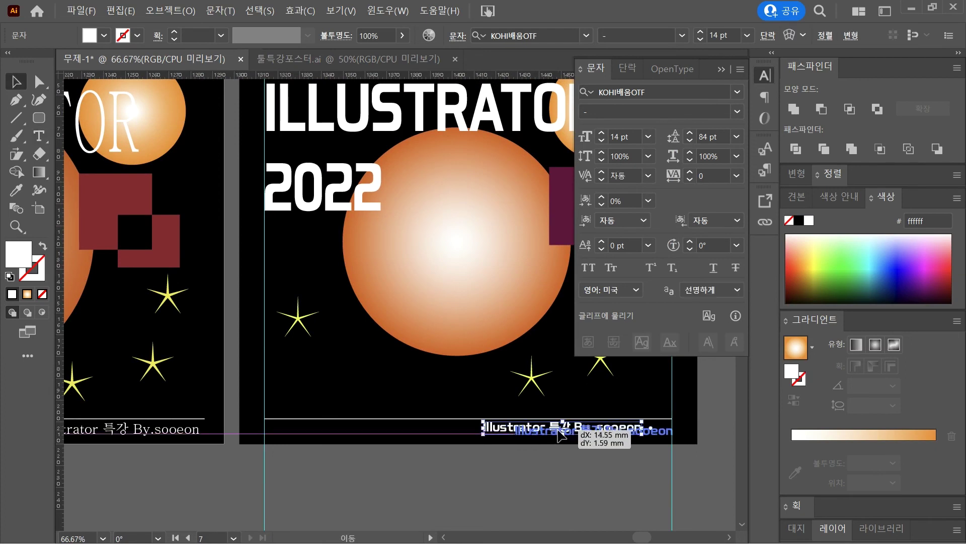
pyautogui.click(551, 471)
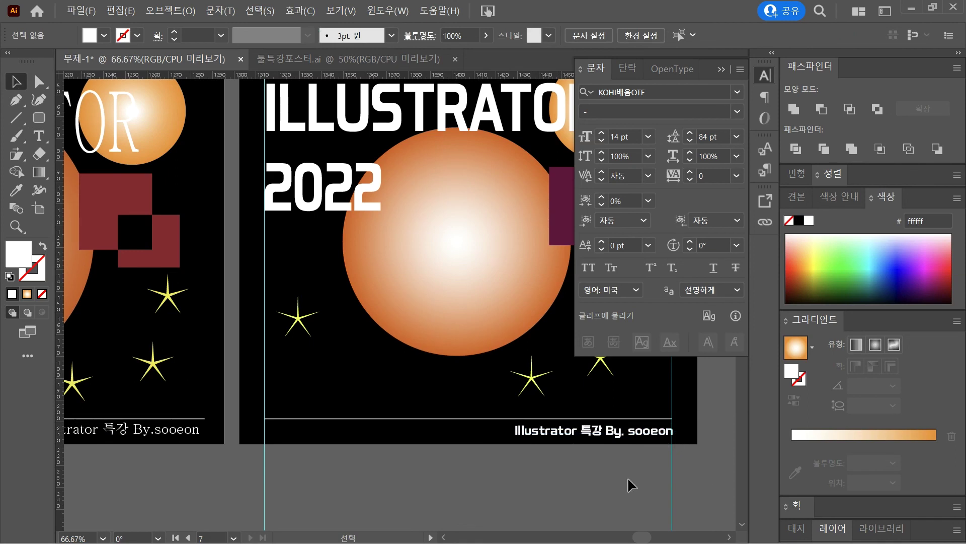
pyautogui.scroll(-1, 606, 438)
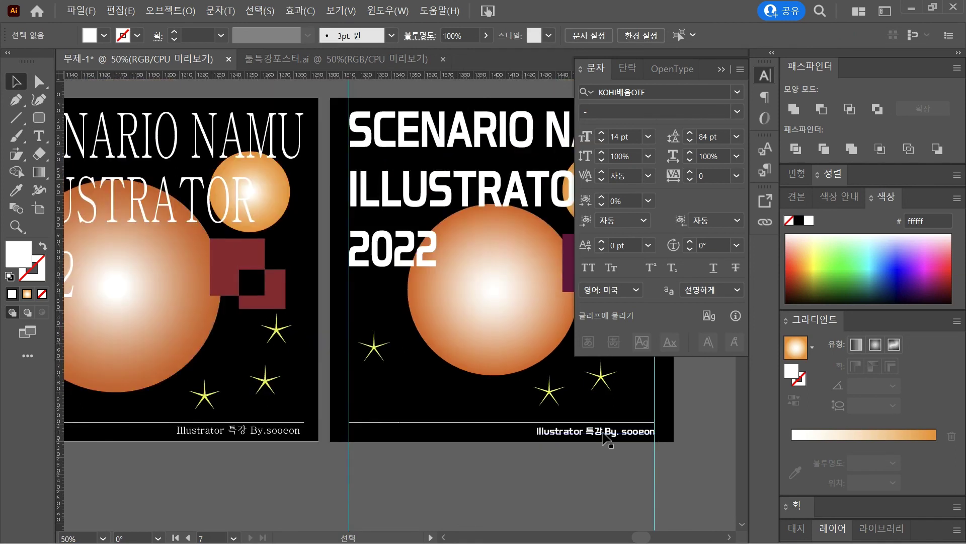
pyautogui.click(765, 80)
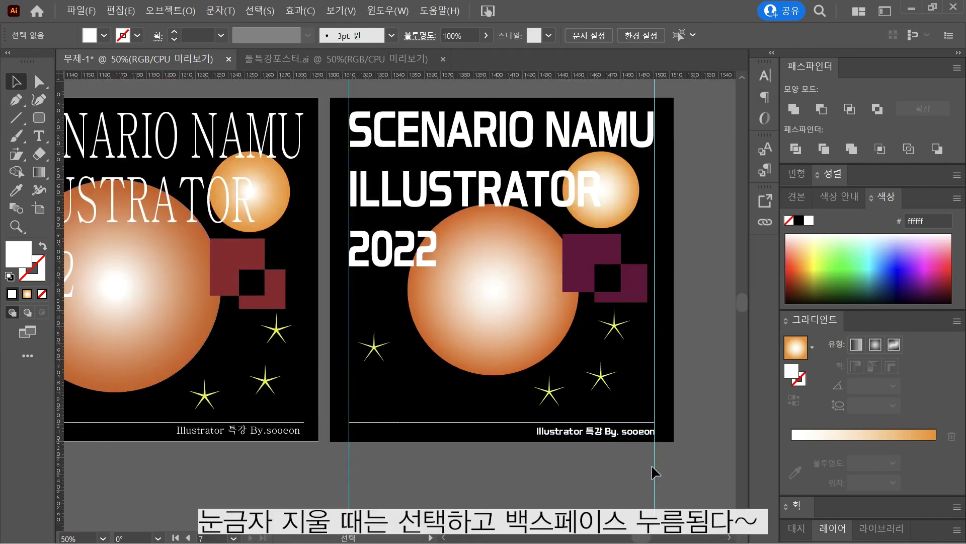
# Step: Delete both vertical guides from the new poster
pyautogui.moveTo(653, 462); pyautogui.dragTo(565, 487)
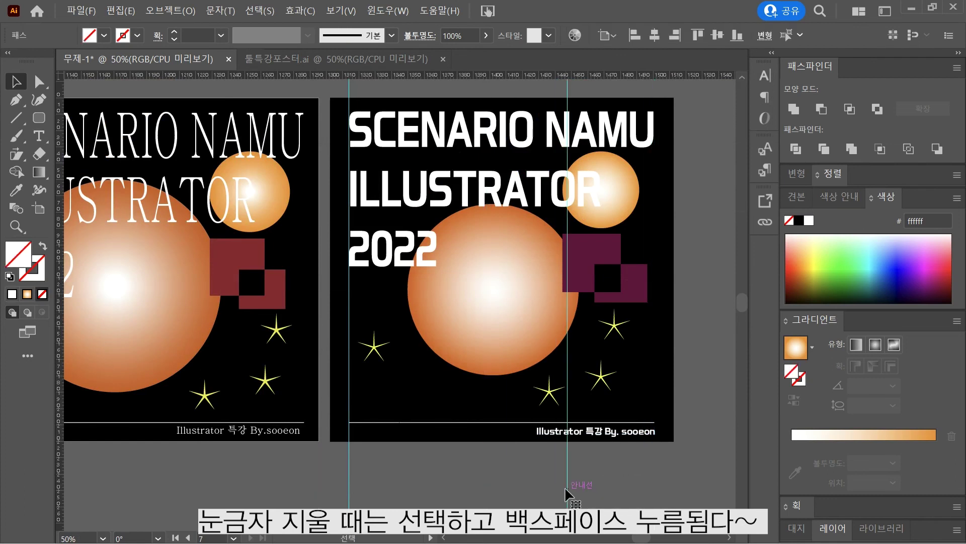
pyautogui.press('BackSpace')
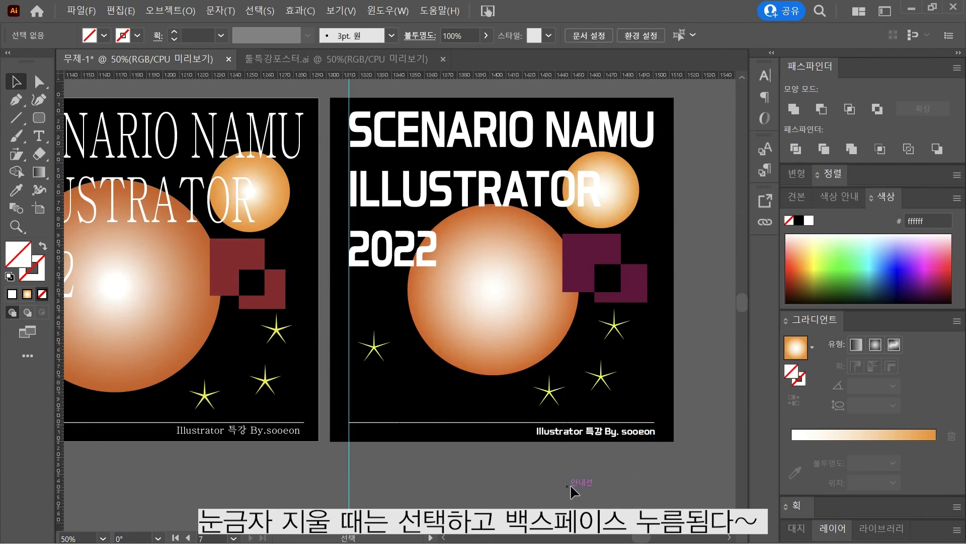
pyautogui.click(350, 501)
pyautogui.press('BackSpace')
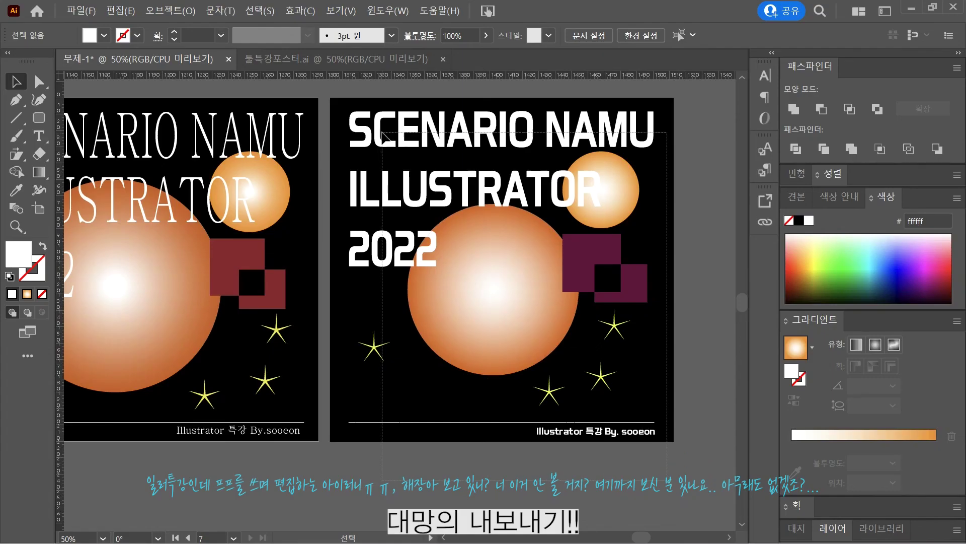
# Step: Examine the layers and the artboard list to check which artboard holds the new poster
pyautogui.hotkey('ctrl', 'a')
pyautogui.click(696, 280)
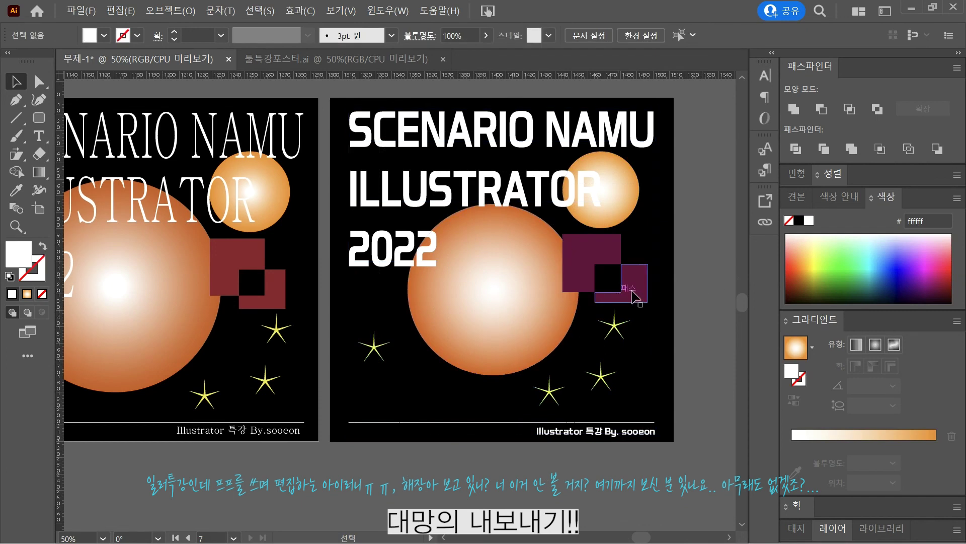
pyautogui.click(833, 534)
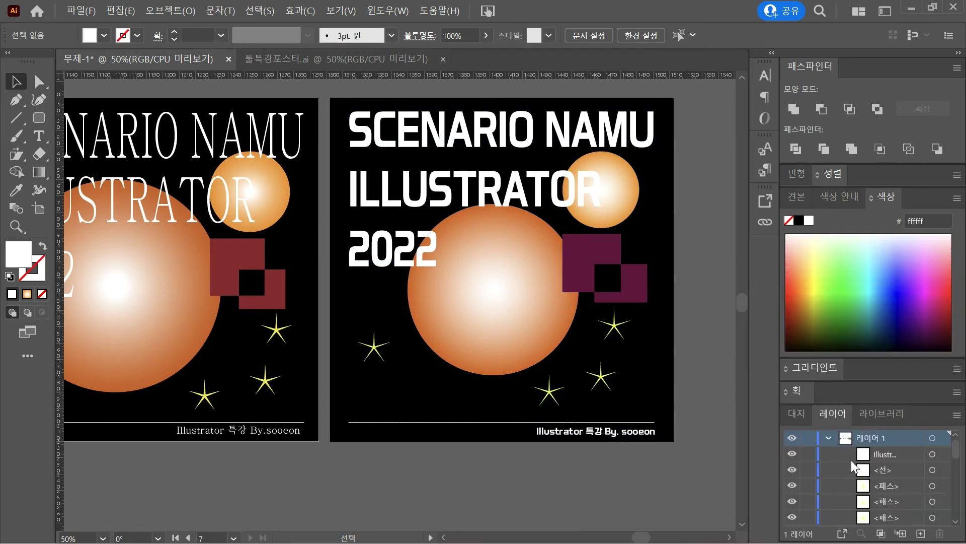
pyautogui.scroll(-3, 878, 454)
pyautogui.click(809, 472)
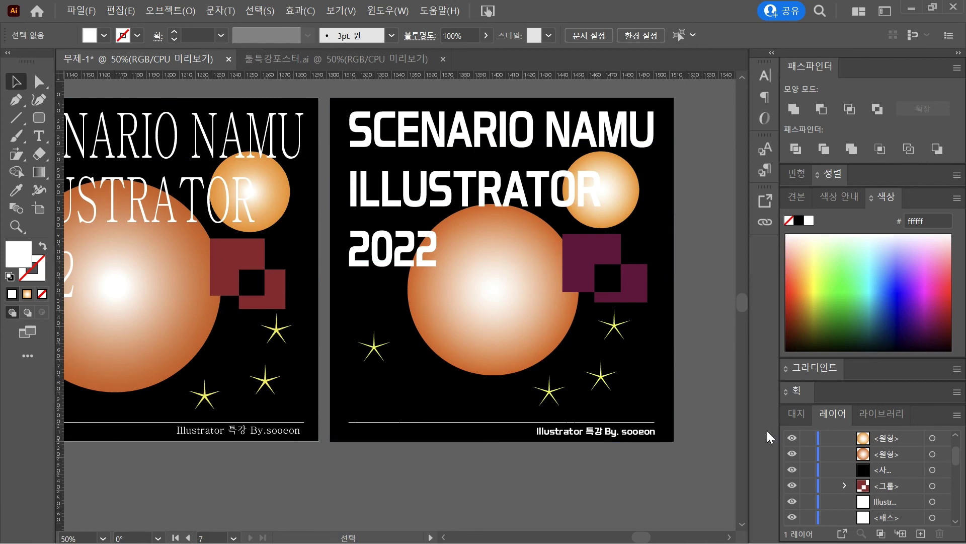
pyautogui.click(799, 414)
pyautogui.click(640, 381)
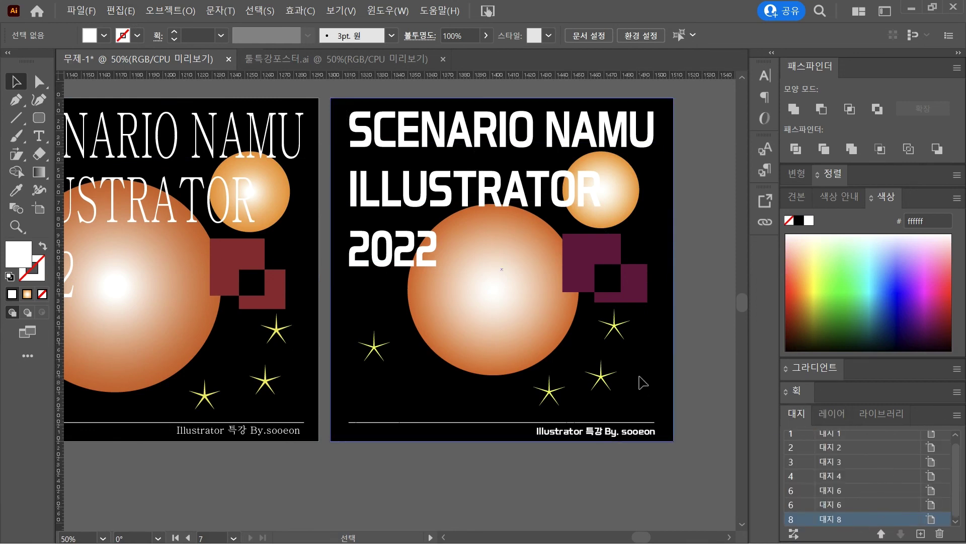
pyautogui.click(680, 382)
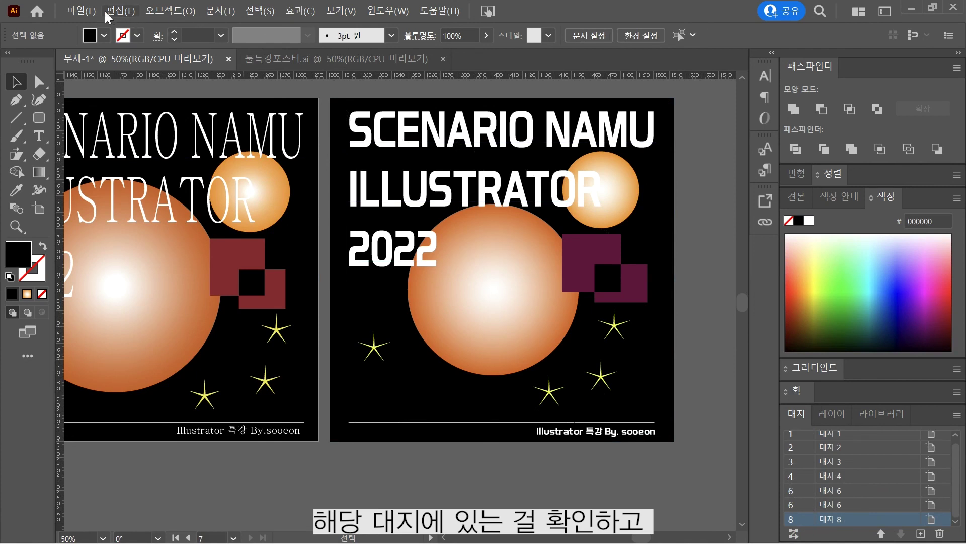
pyautogui.click(81, 11)
pyautogui.moveTo(183, 315)
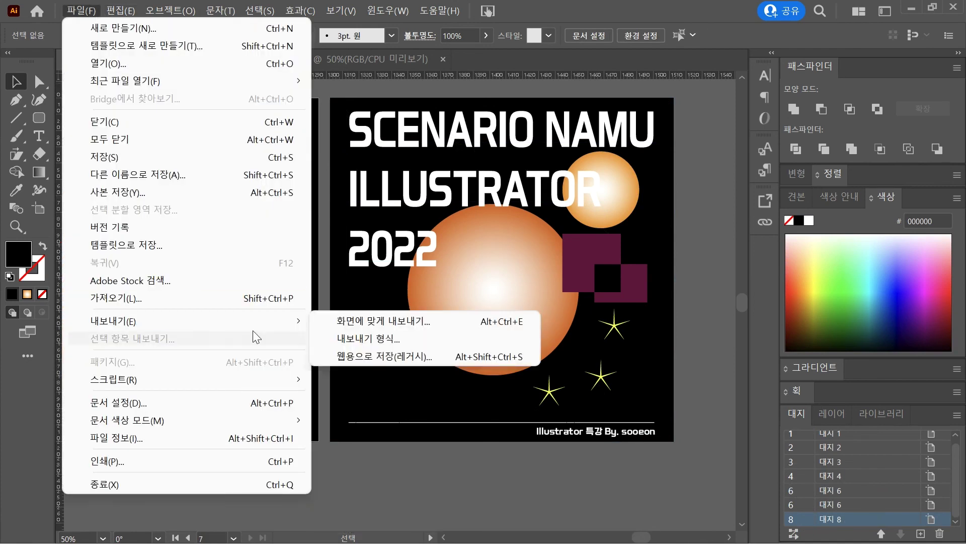
pyautogui.click(490, 473)
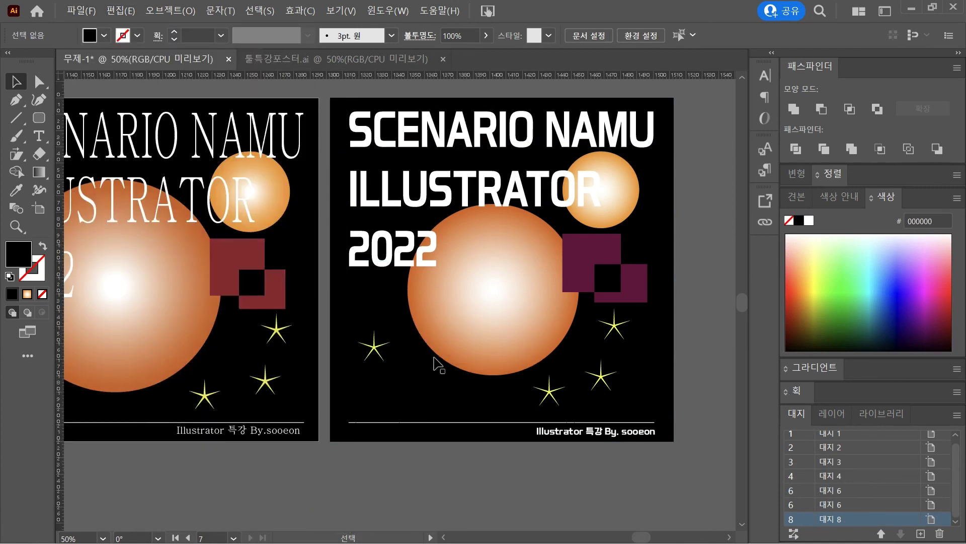
# Step: Open the new poster in Save for Web (Legacy) and keep JPEG as the export format
pyautogui.click(81, 11)
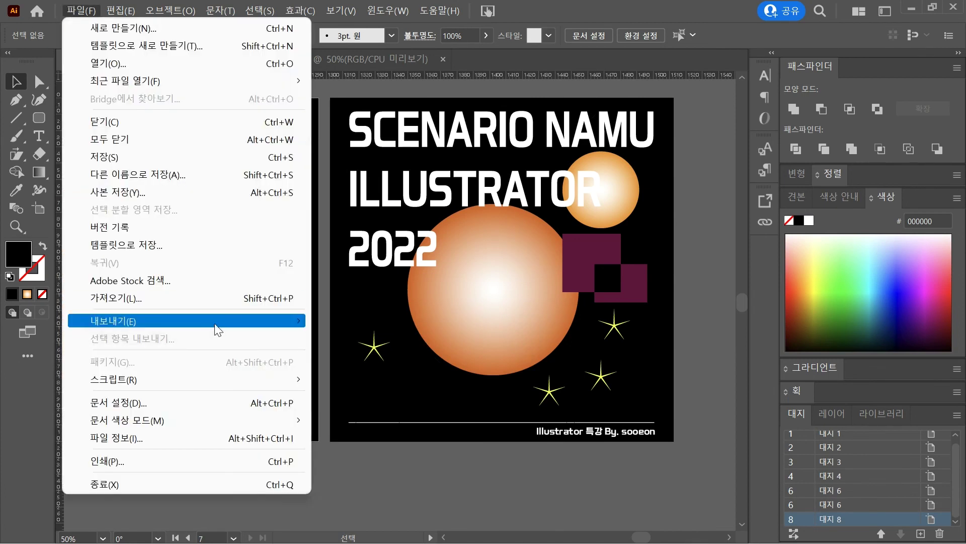
pyautogui.moveTo(215, 325)
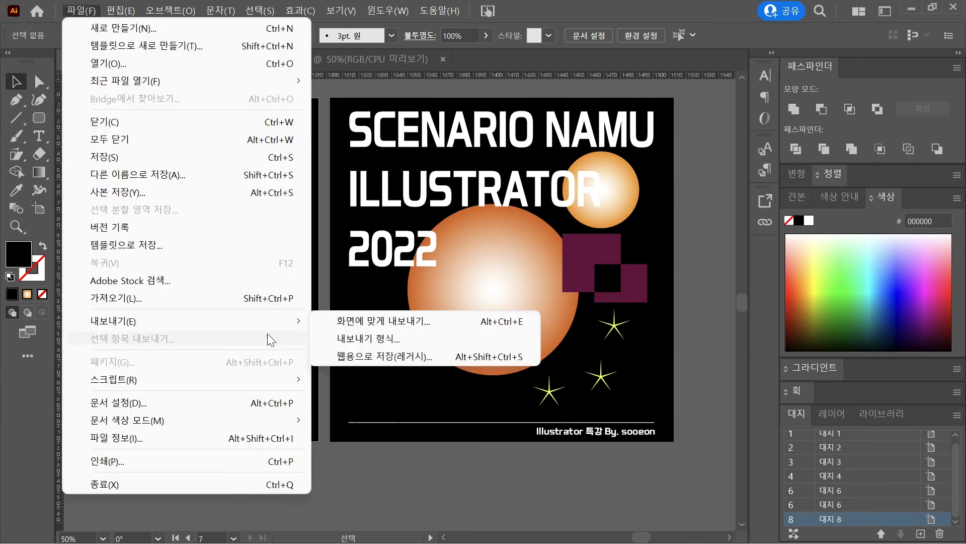
pyautogui.click(367, 357)
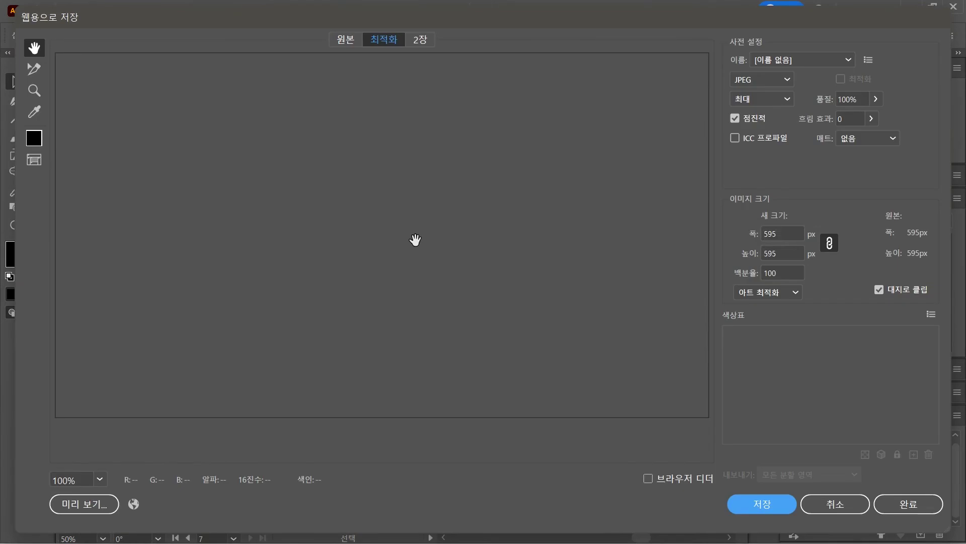
pyautogui.moveTo(524, 24); pyautogui.dragTo(513, 19)
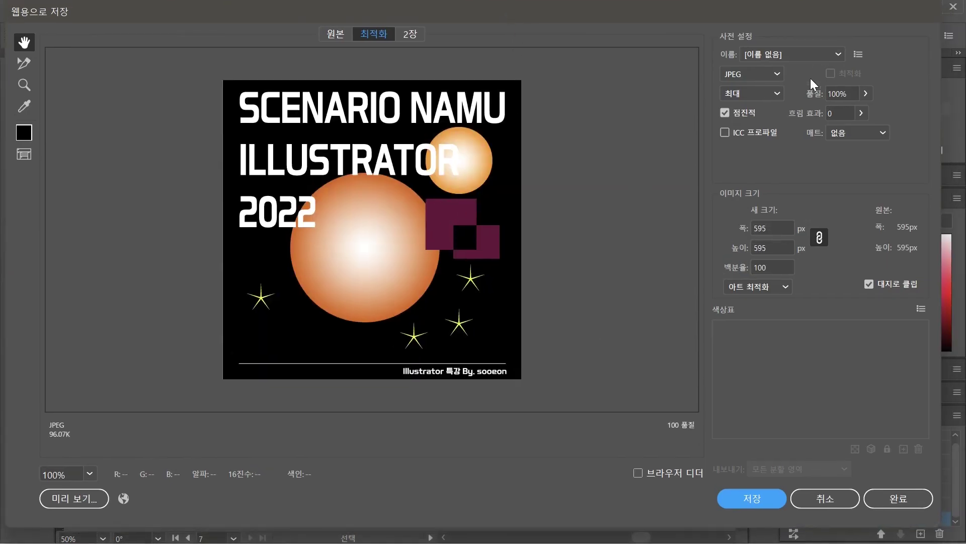
pyautogui.click(778, 78)
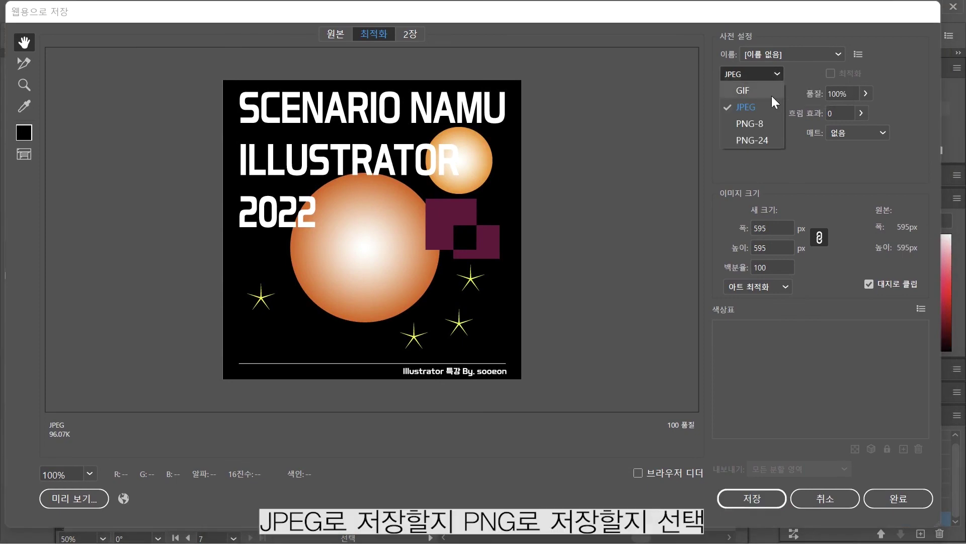
pyautogui.click(779, 81)
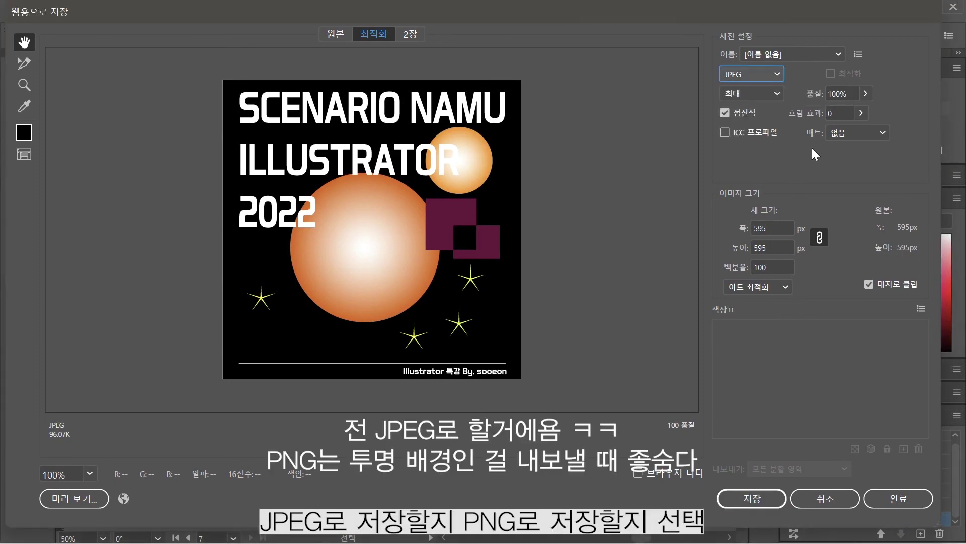
# Step: Save the JPEG export under the file name 룰특강포스터! and accept the non-Latin file name
pyautogui.click(768, 507)
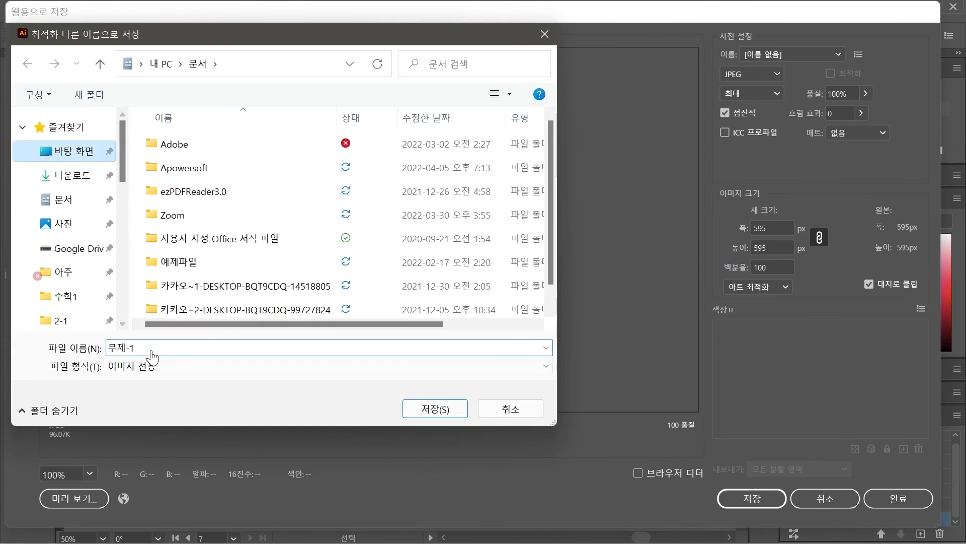
pyautogui.press('BackSpace')
pyautogui.write('룰특강포스터!')
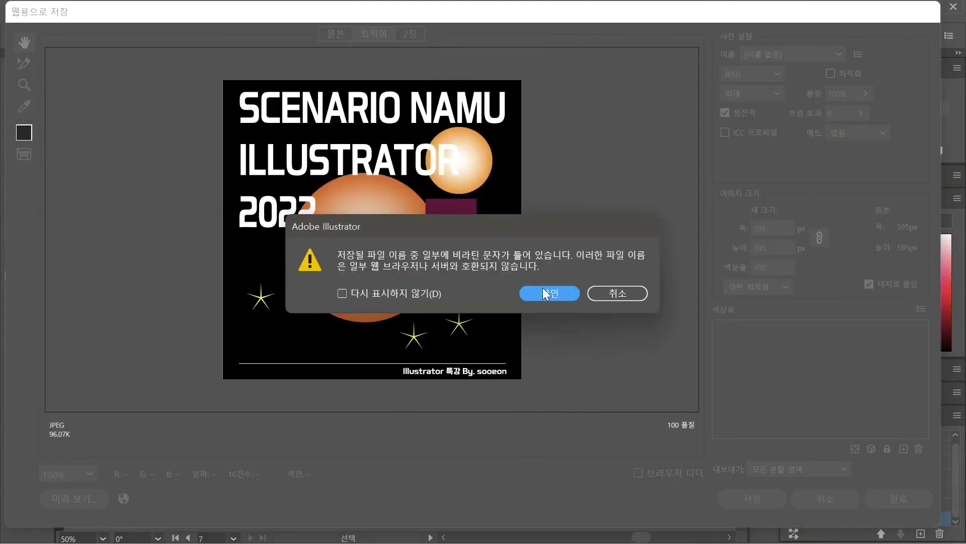
pyautogui.click(543, 289)
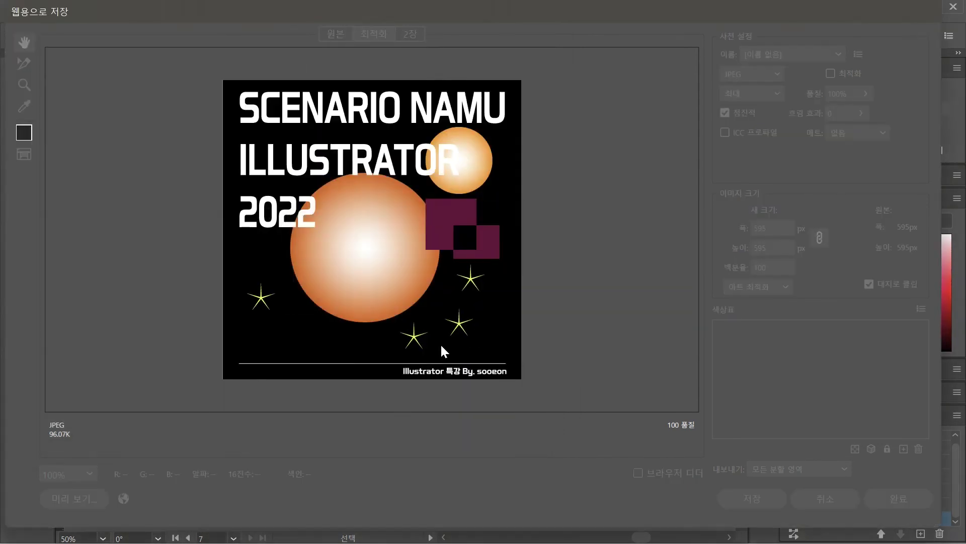